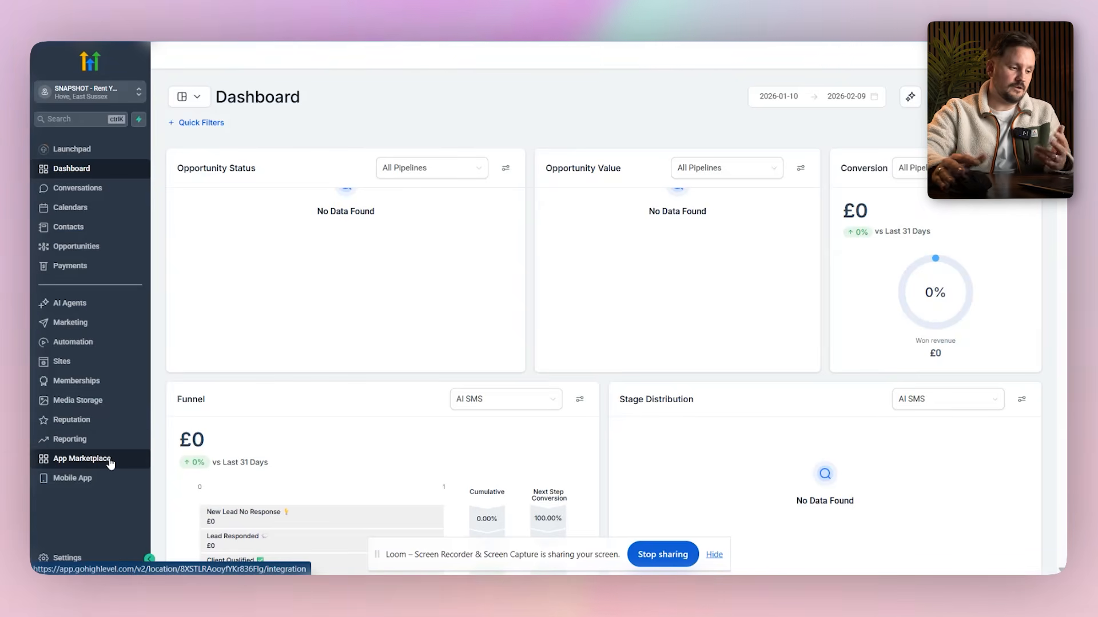
- Switch to the Notepad request template and review the headers and body placeholders
mouse_move(634, 567)
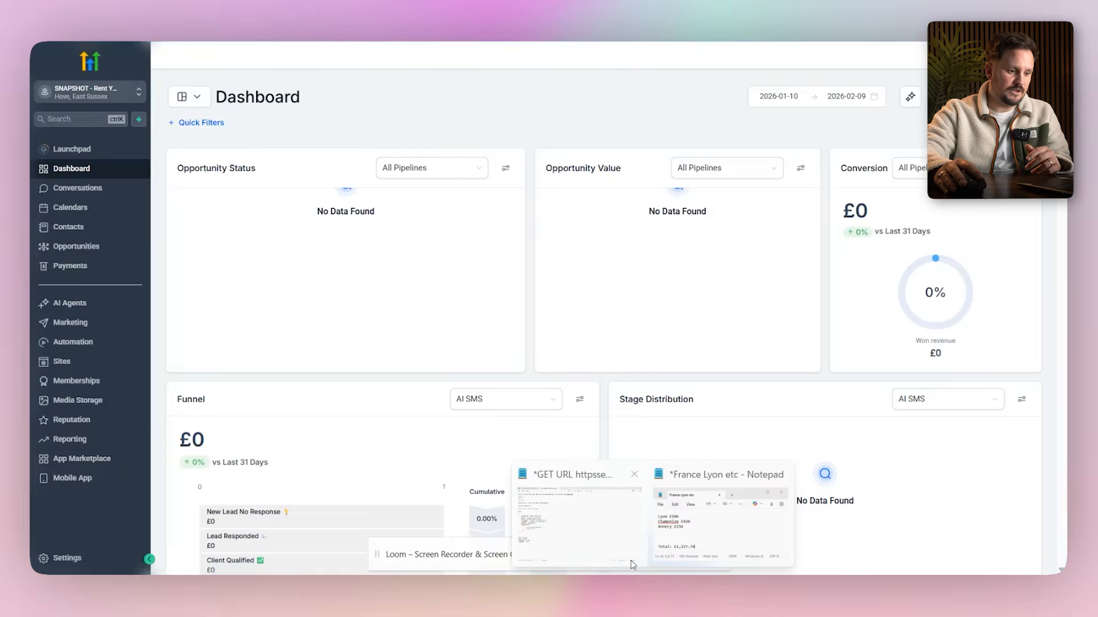
click(608, 518)
key(ctrl+a)
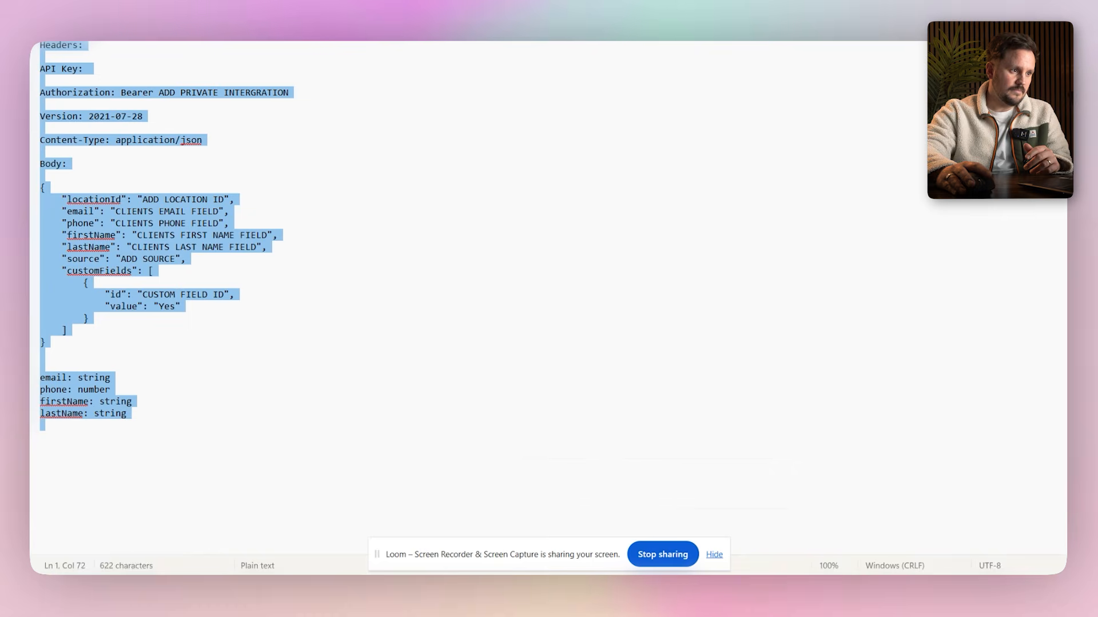
click(224, 46)
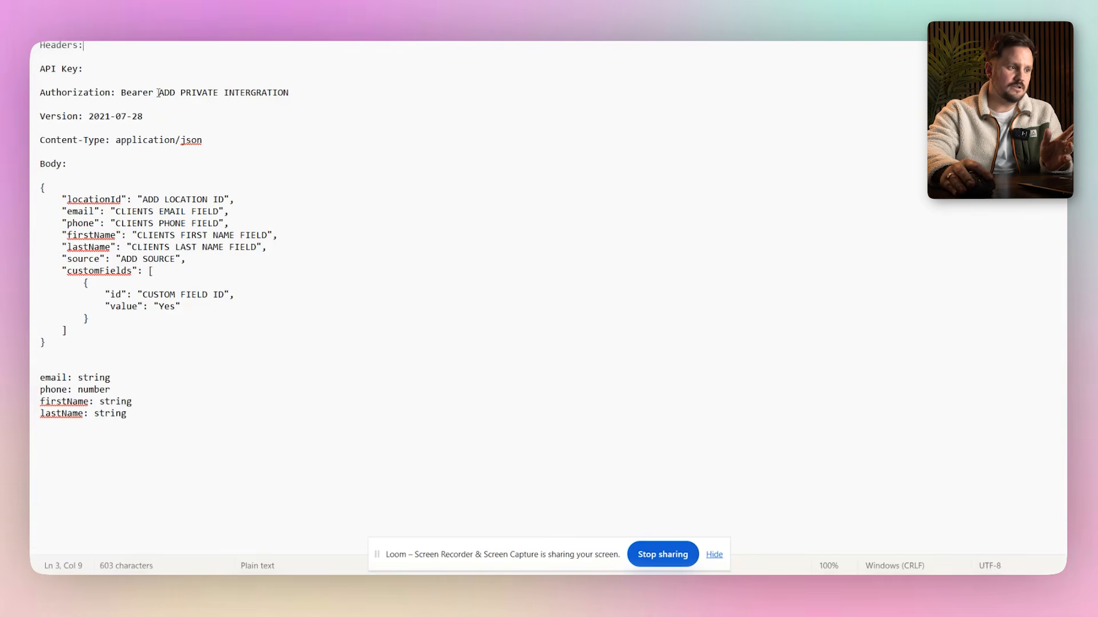
- Return to the dashboard, open the Private Integrations settings and start creating a new integration
key(alt+Tab)
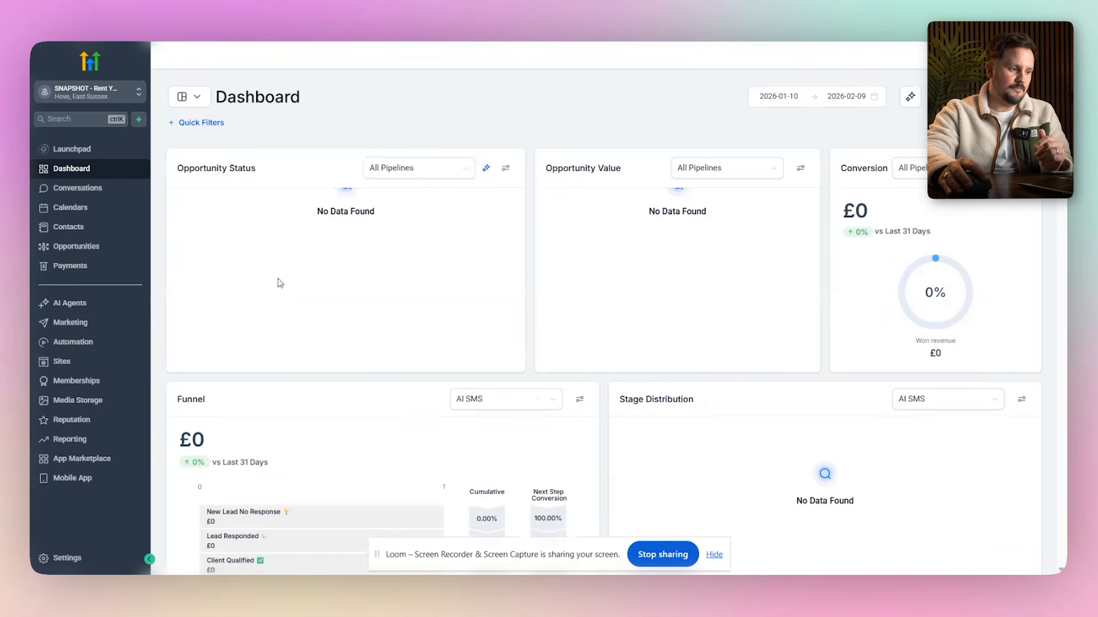
click(83, 563)
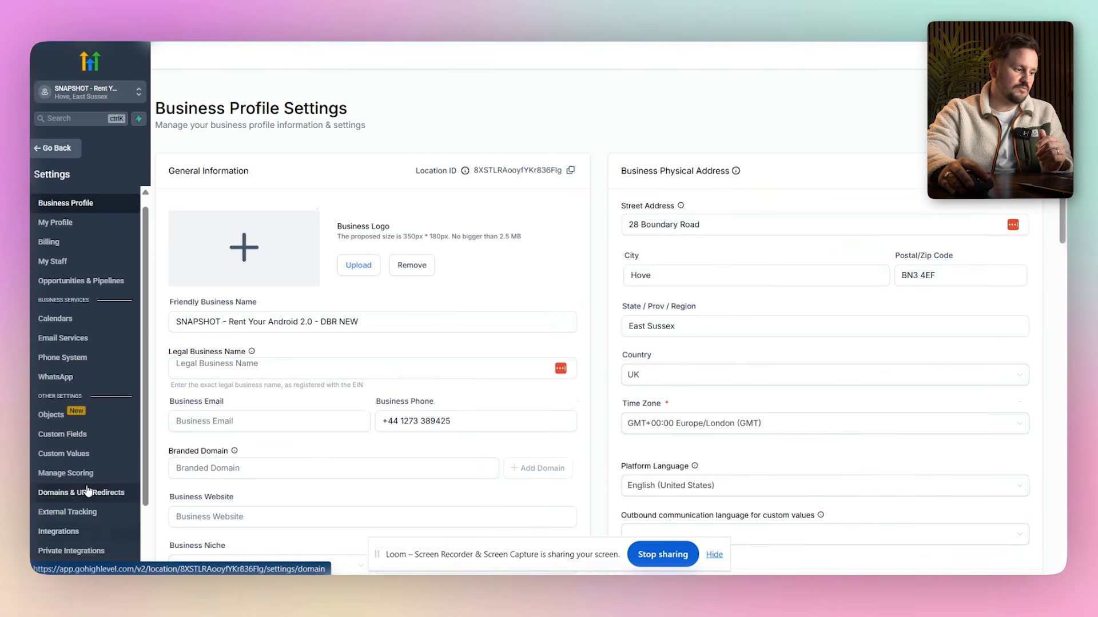
click(72, 551)
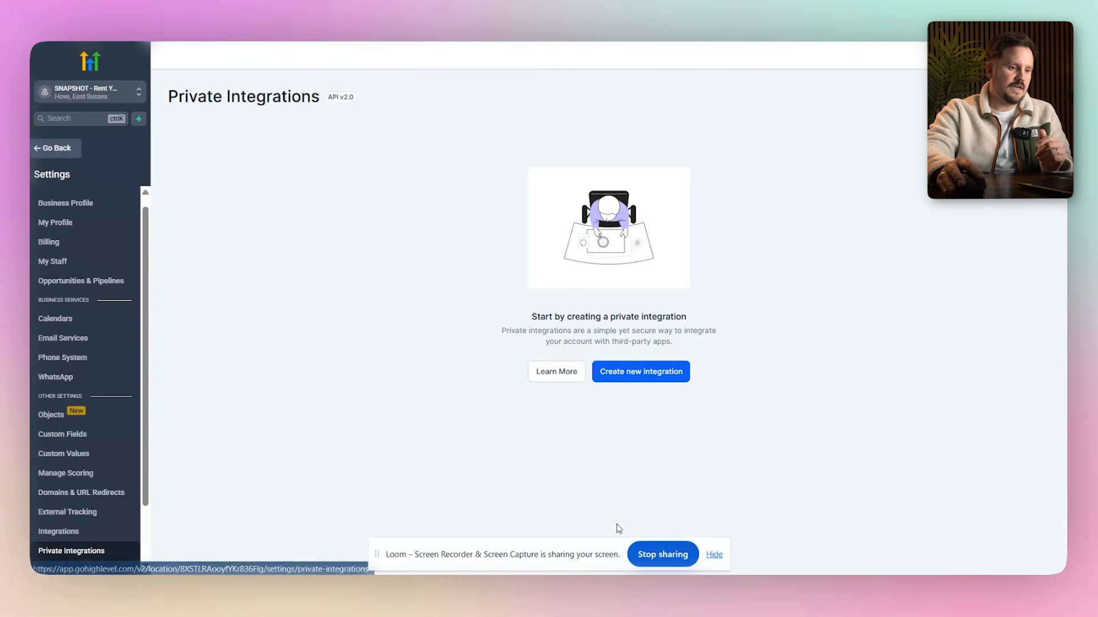
click(645, 373)
- Name the integration Live Leads API and continue to the scopes page
click(533, 281)
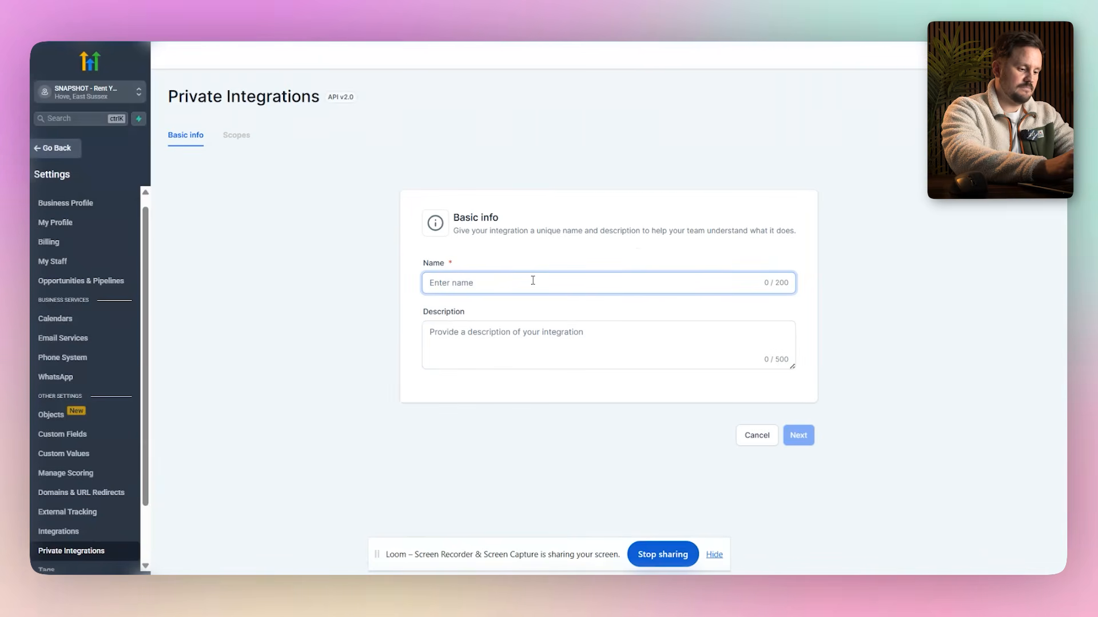
text(Live Leads API)
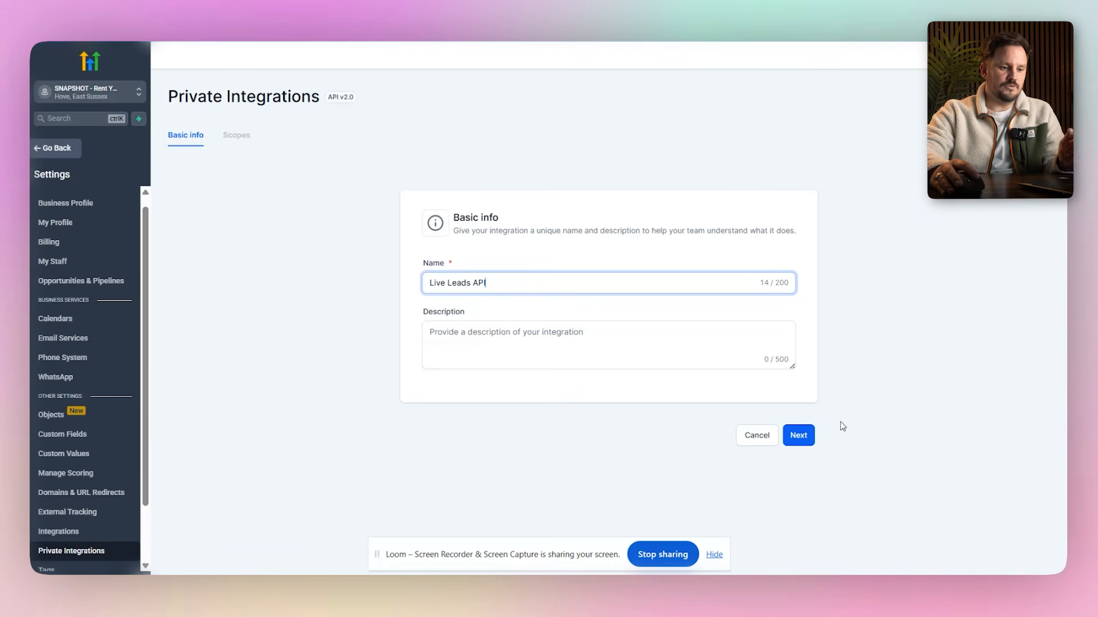
click(798, 436)
- Open the scopes selector and select all available scopes for the integration
click(583, 287)
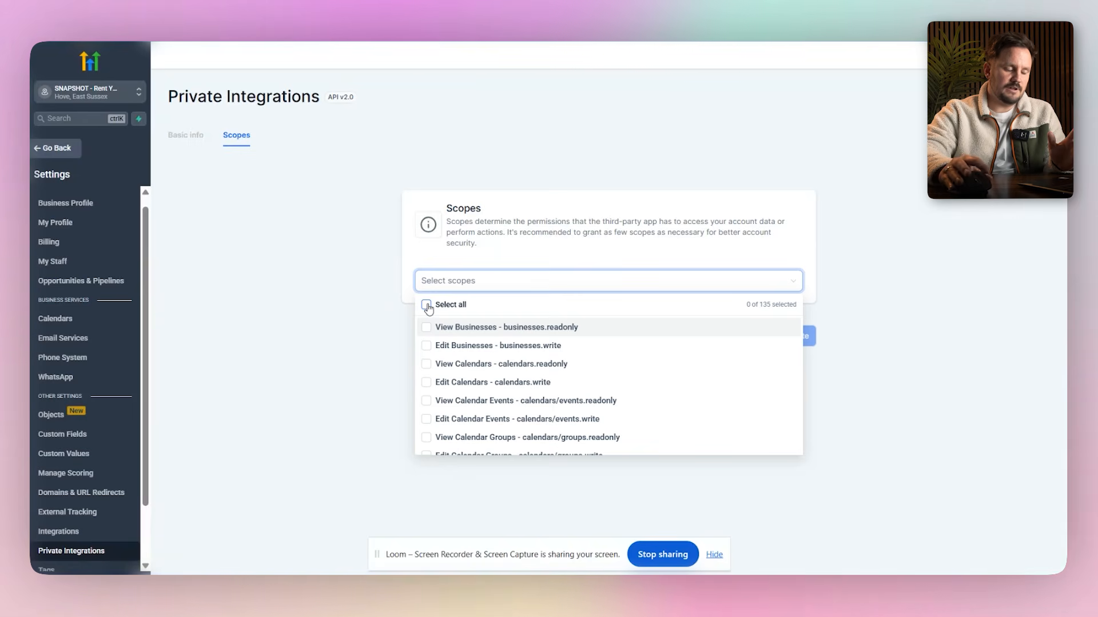
click(426, 305)
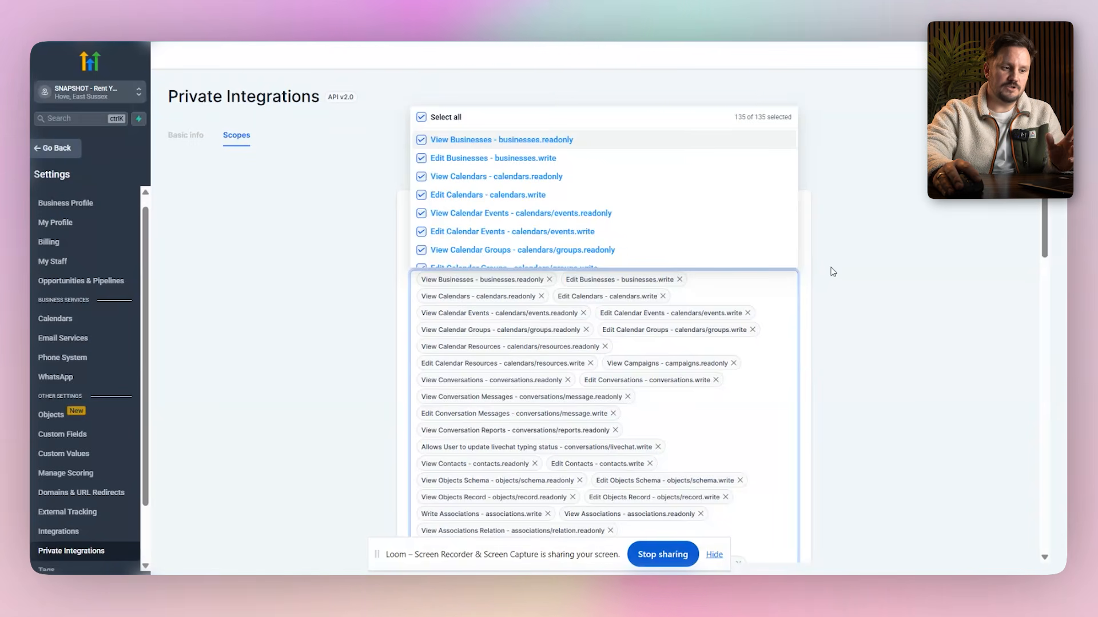
click(782, 292)
- Scroll through the list of selected scopes to review the granted permissions
scroll(668, 363, down, 15)
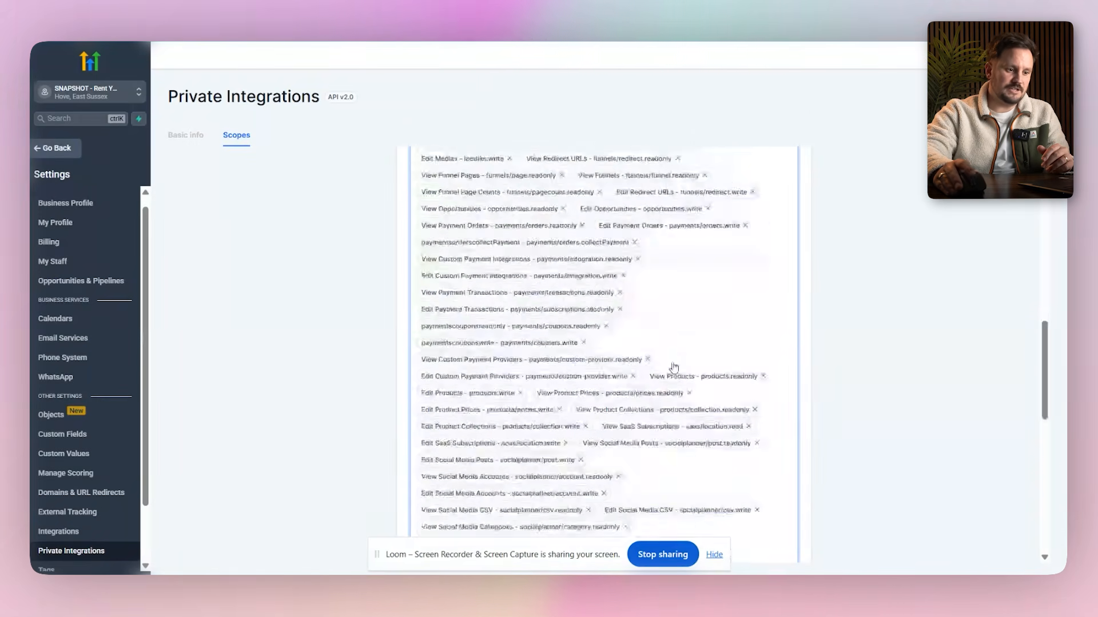
scroll(678, 362, up, 4)
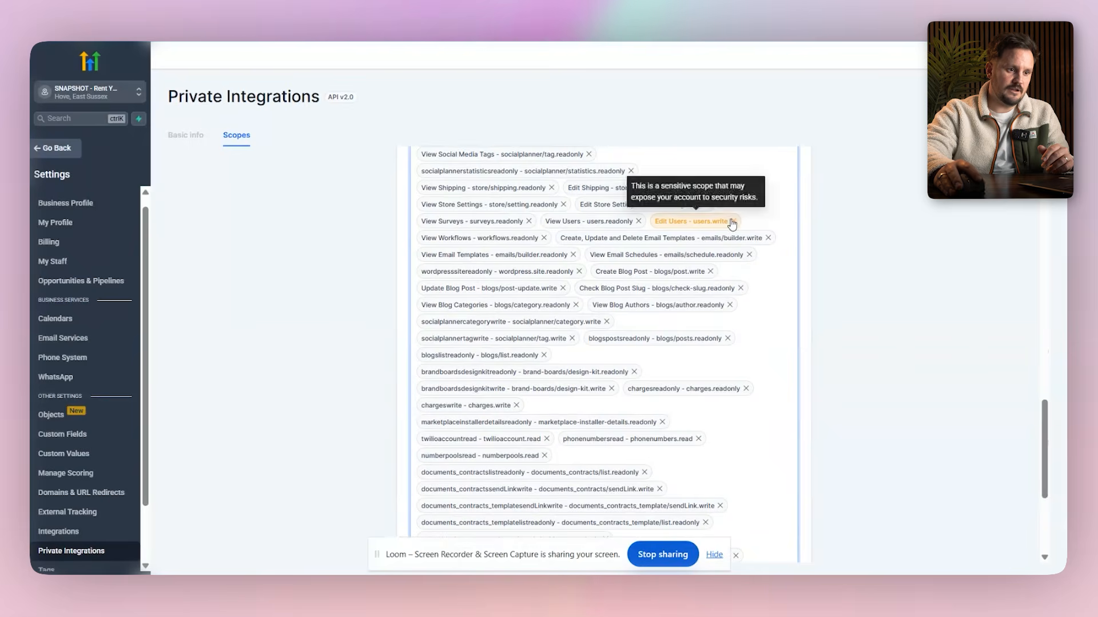
scroll(709, 258, down, 5)
scroll(701, 294, up, 20)
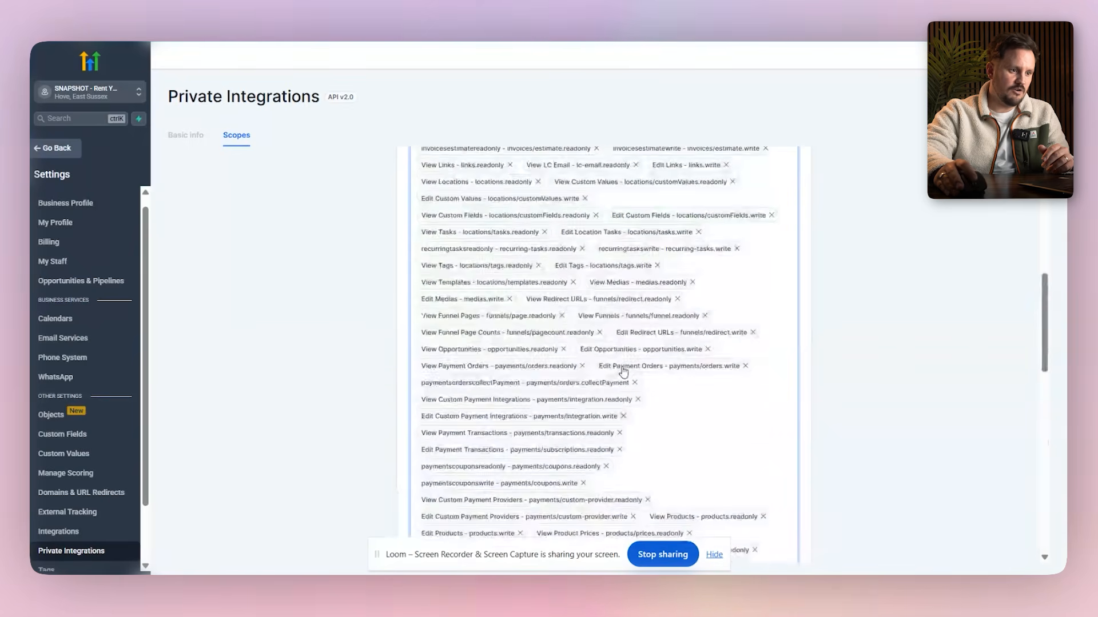
scroll(623, 371, up, 2)
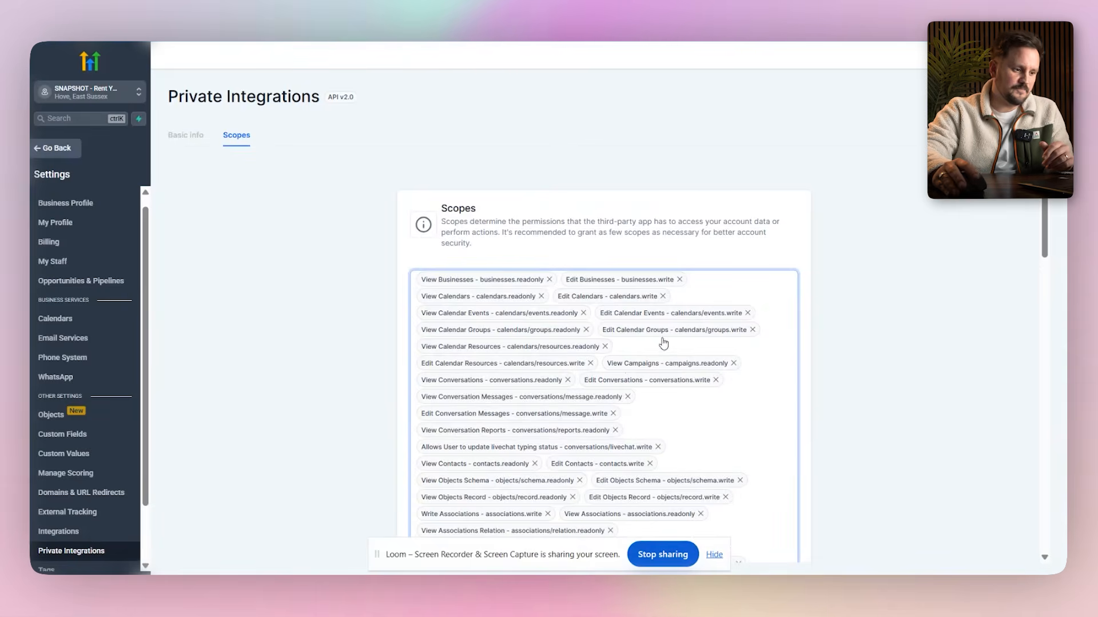
scroll(560, 376, down, 3)
scroll(560, 376, down, 15)
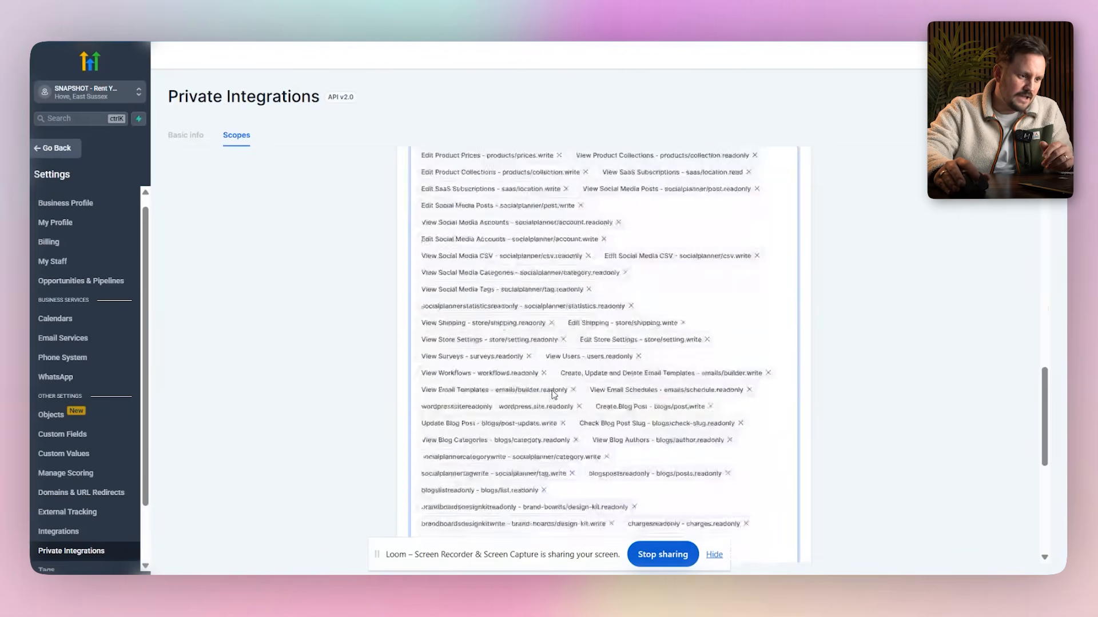
scroll(553, 394, down, 5)
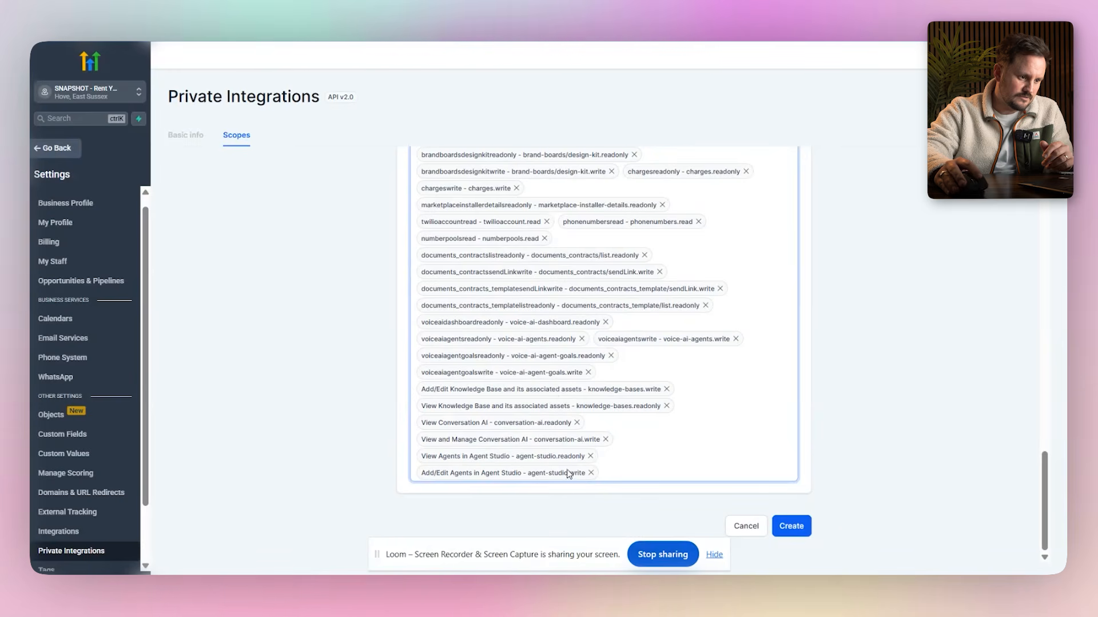
scroll(749, 423, up, 10)
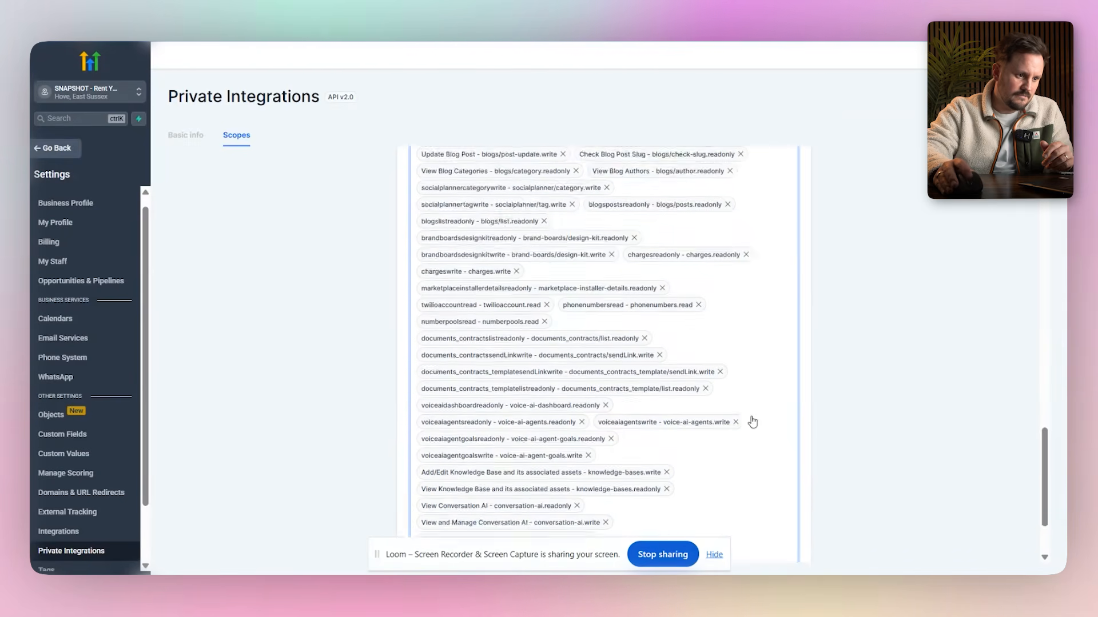
scroll(756, 423, up, 15)
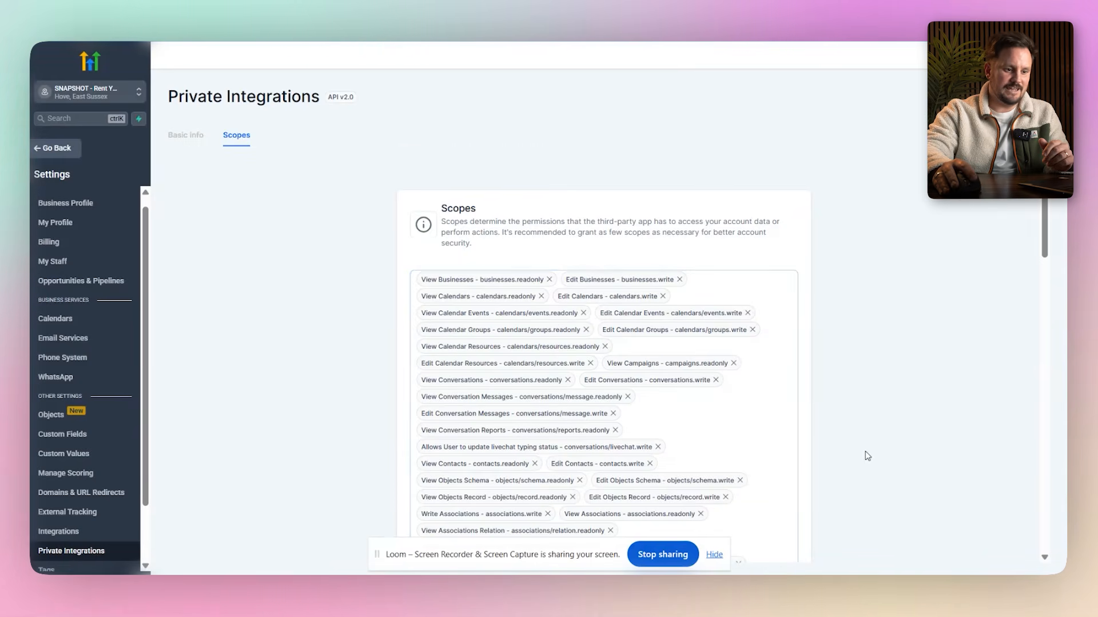
scroll(866, 455, down, 15)
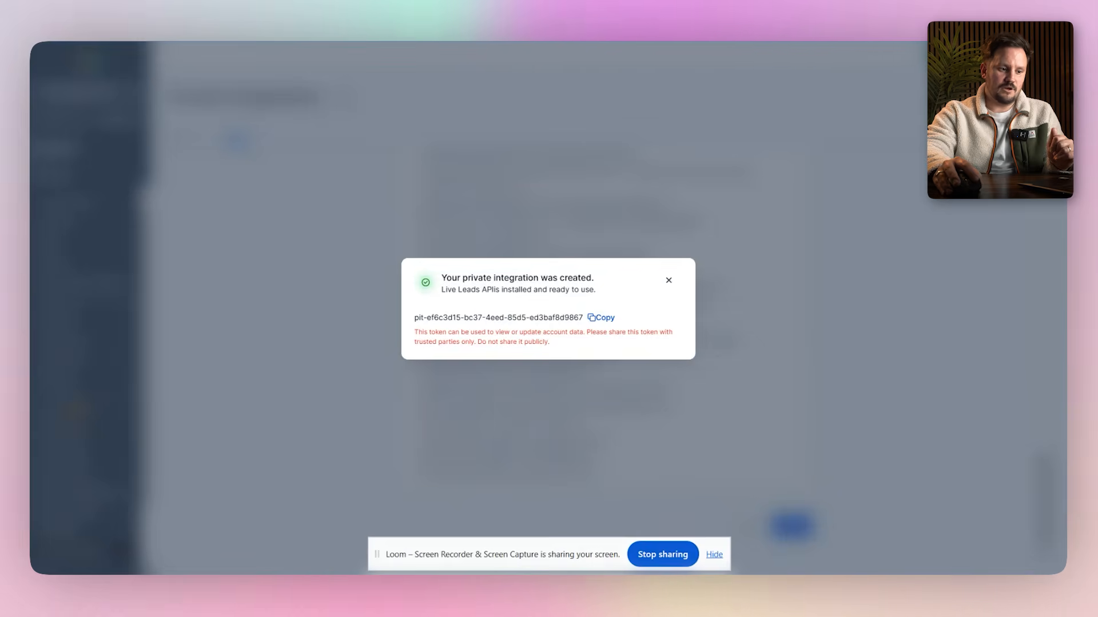
- In the Notepad template, replace the Authorization Bearer placeholder with the copied private integration token
mouse_move(652, 591)
click(612, 546)
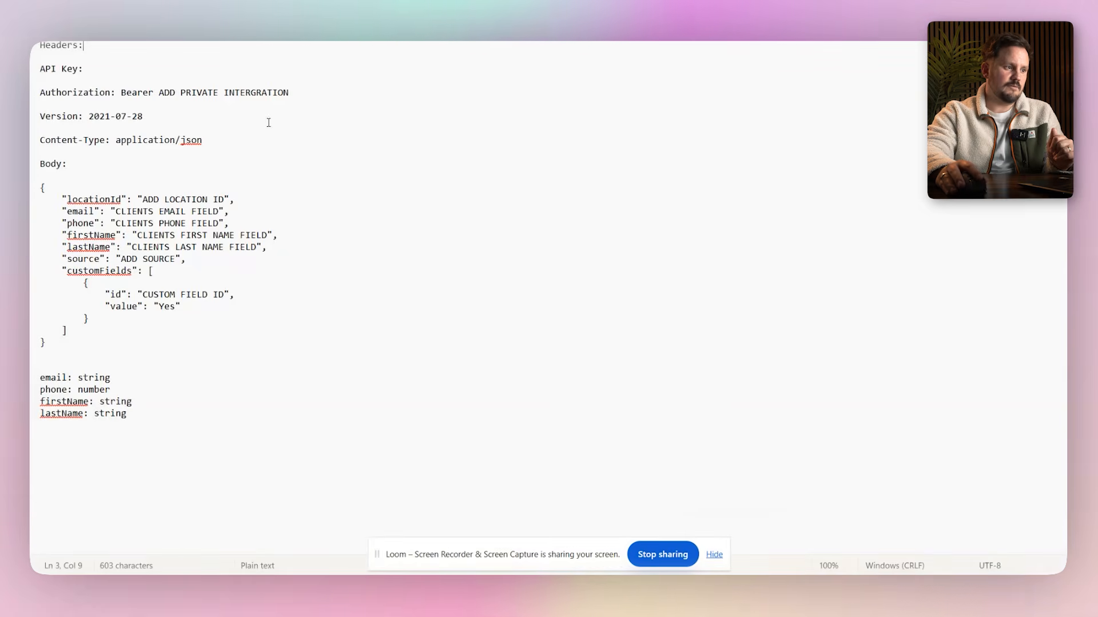
drag(299, 93, 181, 92)
click(291, 93)
drag(290, 92, 159, 92)
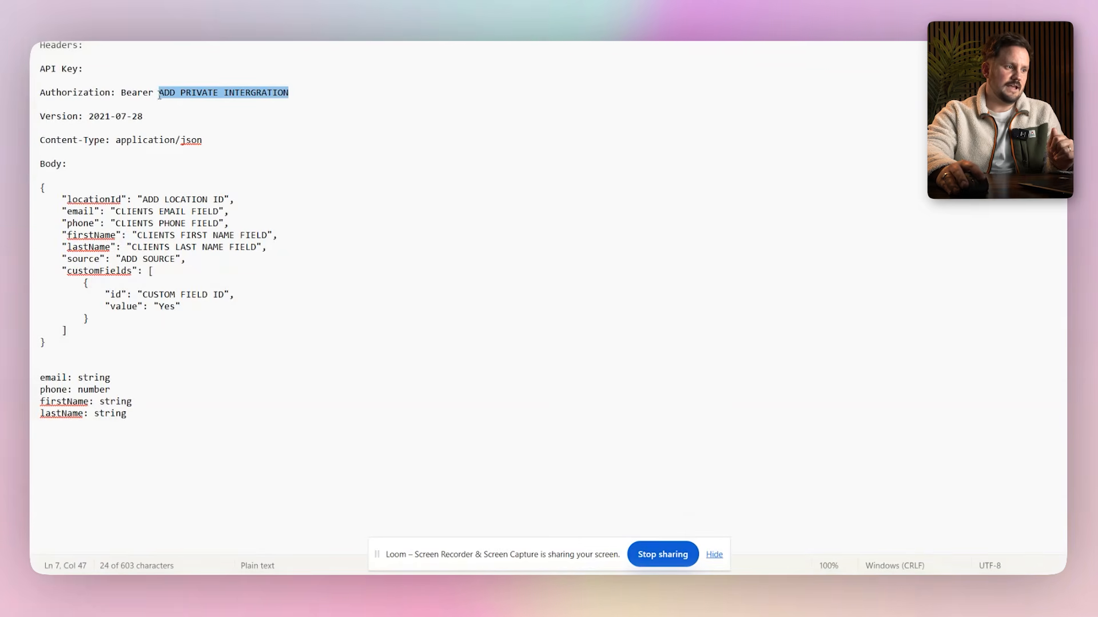
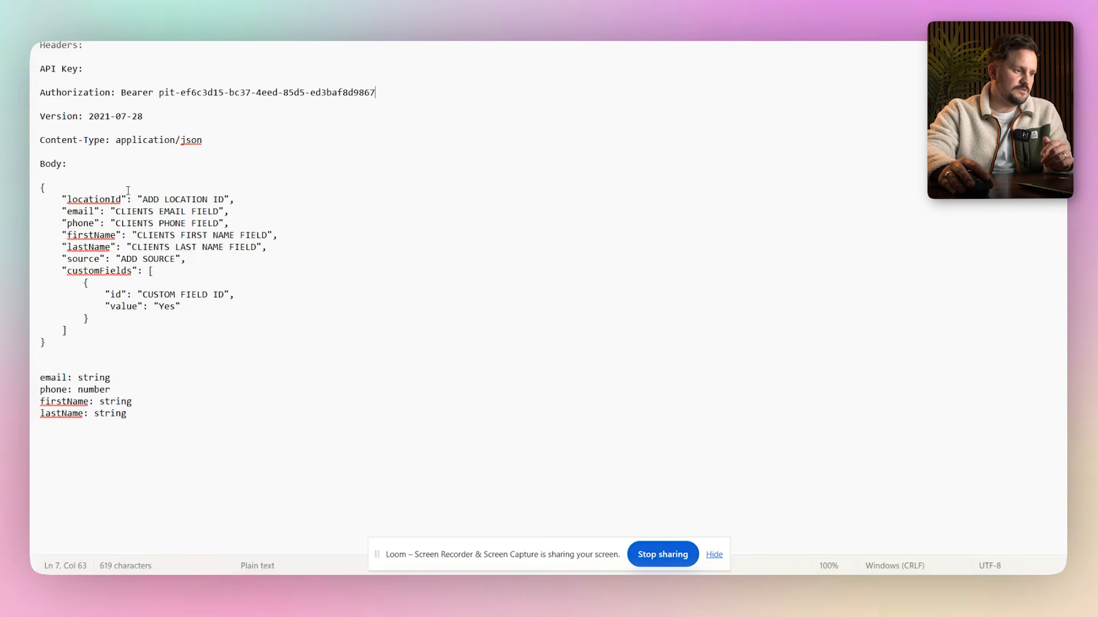
- Close the token dialog, open Business Profile settings and copy the location ID
drag(144, 200, 212, 199)
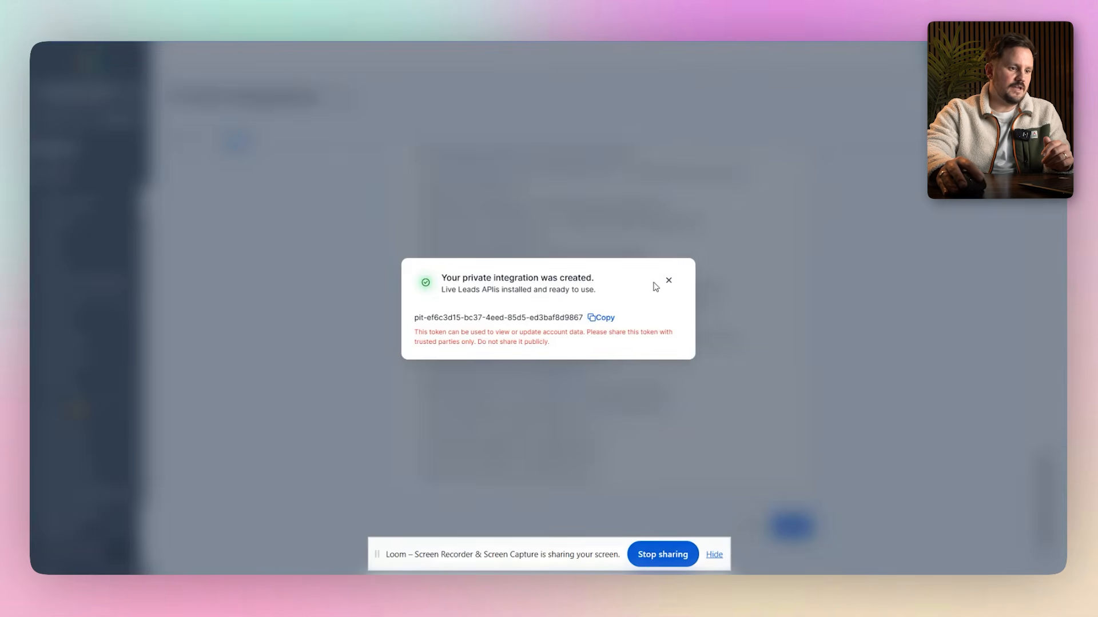
click(668, 281)
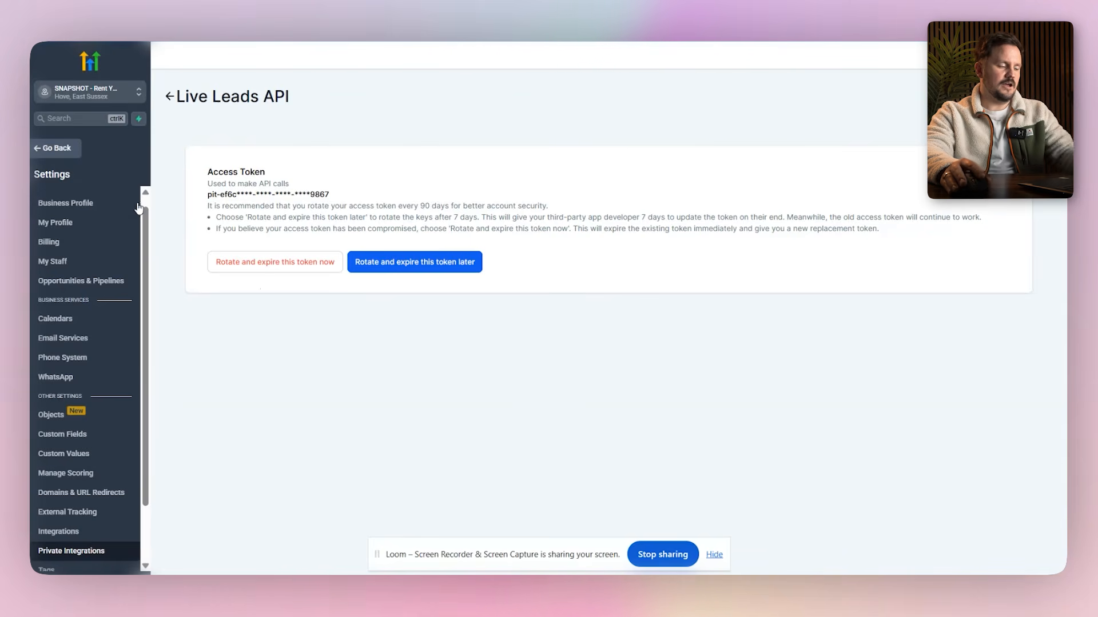
click(73, 205)
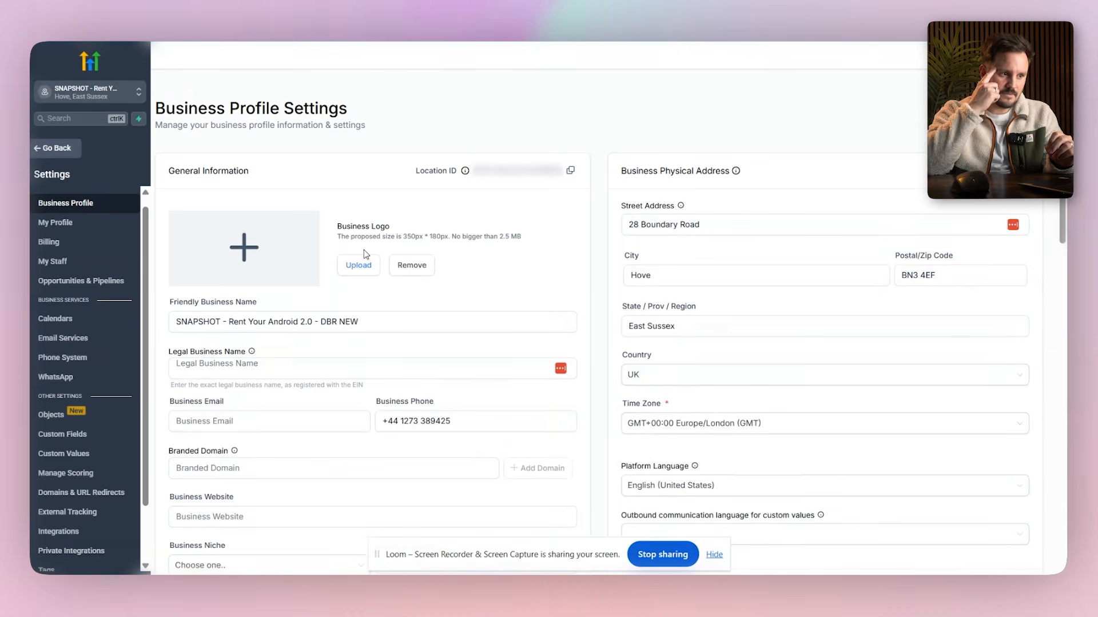
click(572, 172)
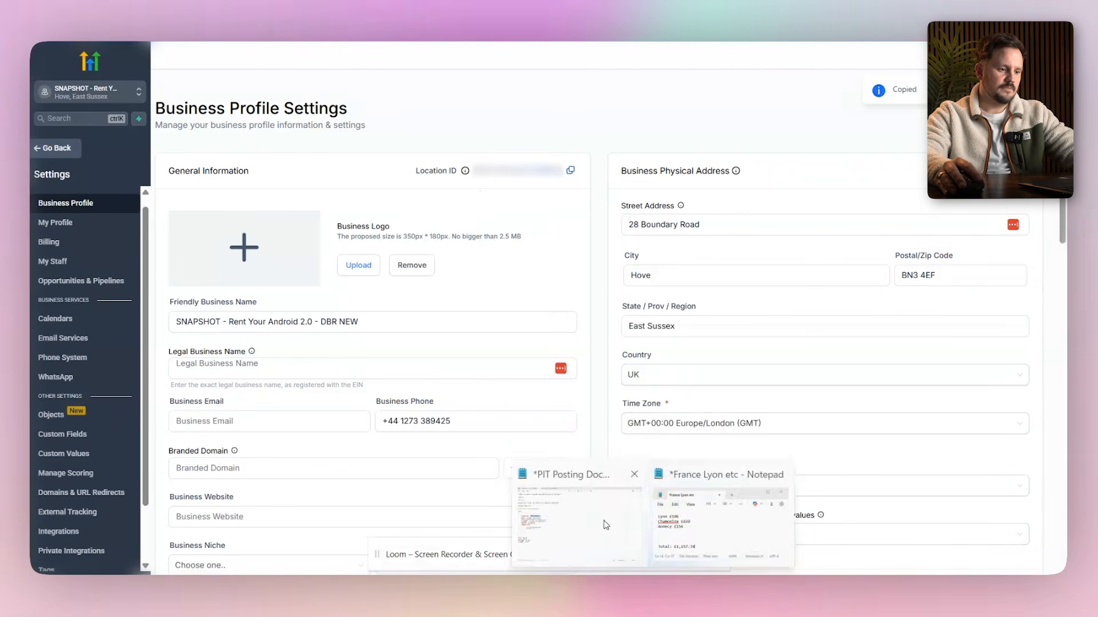
- In the template, replace the ADD LOCATION ID placeholder in the body with the copied location ID
click(606, 524)
double_click(215, 200)
drag(213, 201, 153, 206)
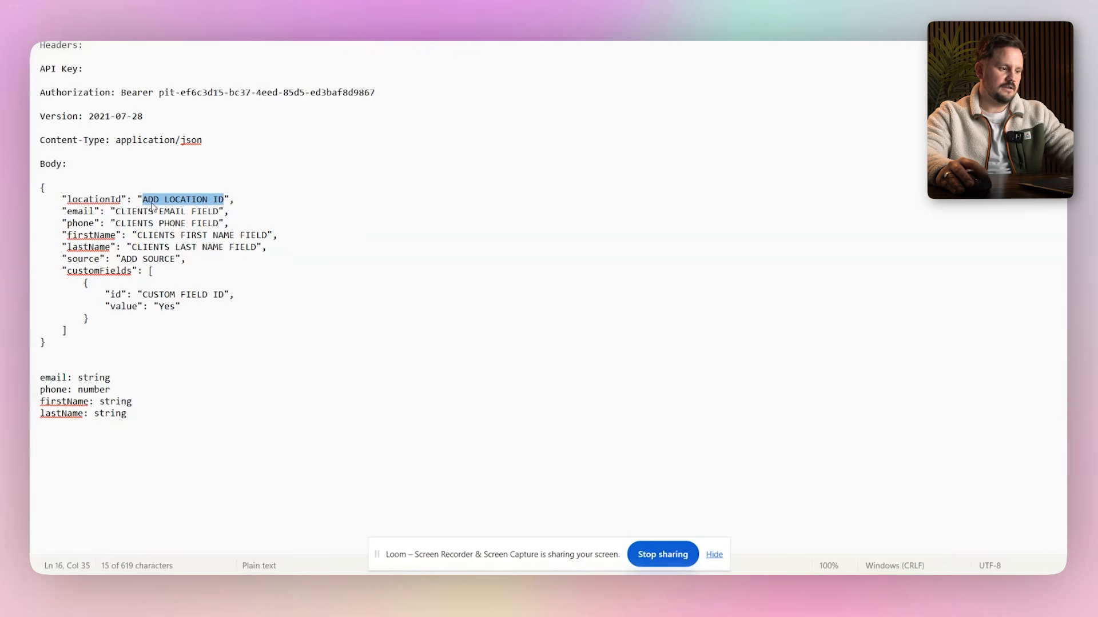
key(ctrl+v)
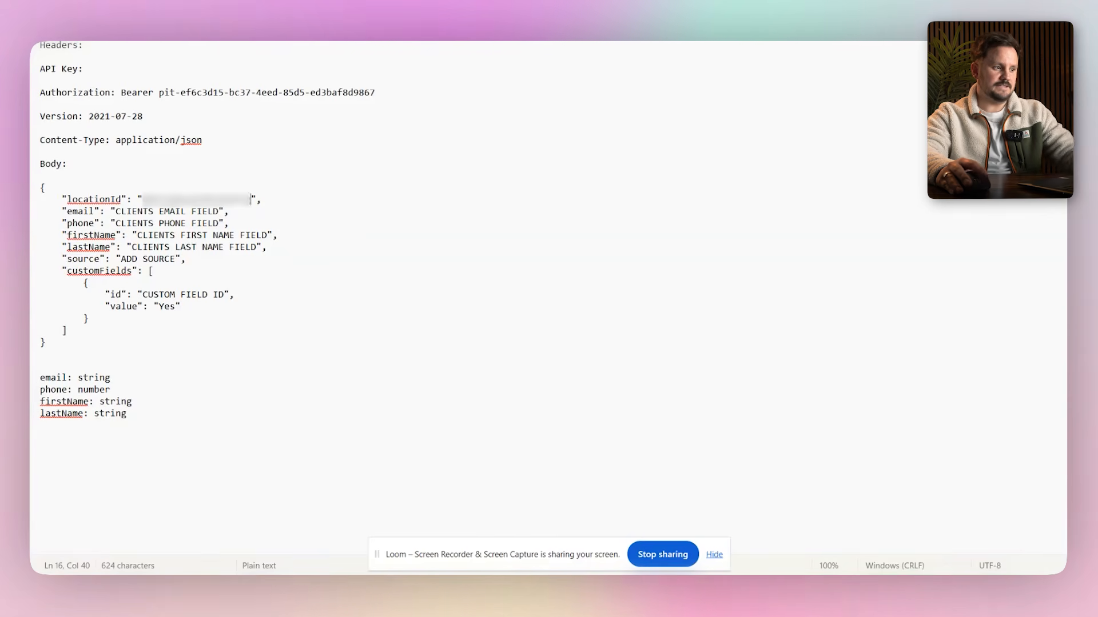
drag(143, 199, 252, 199)
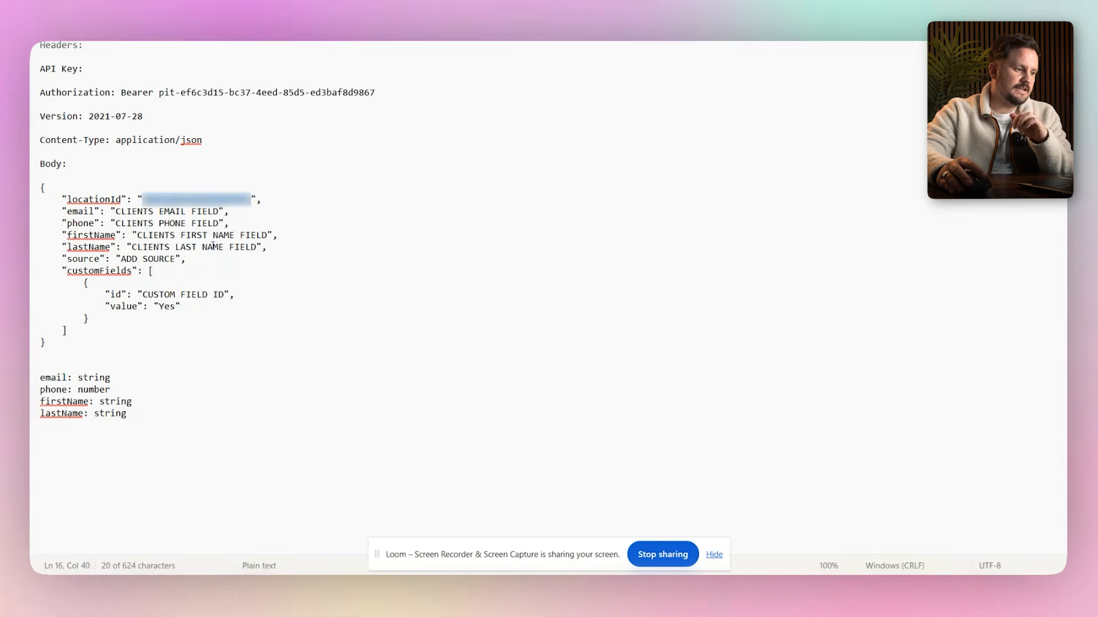
- Replace the ADD PRIVATE INTERGRATION placeholder again with the private integration token
drag(144, 293, 223, 292)
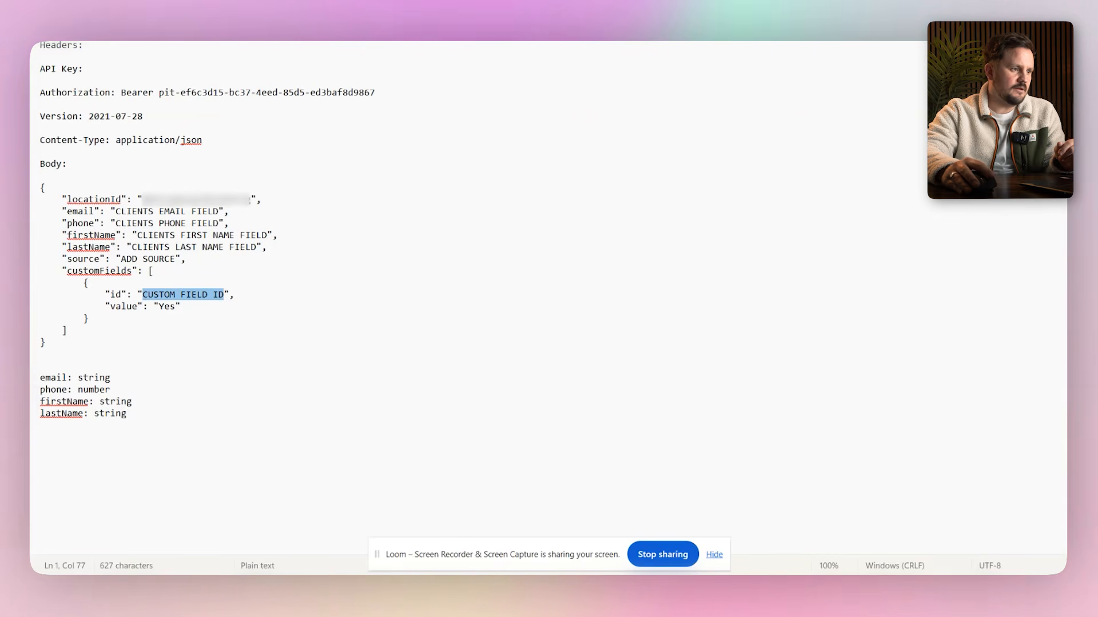
drag(376, 92, 161, 93)
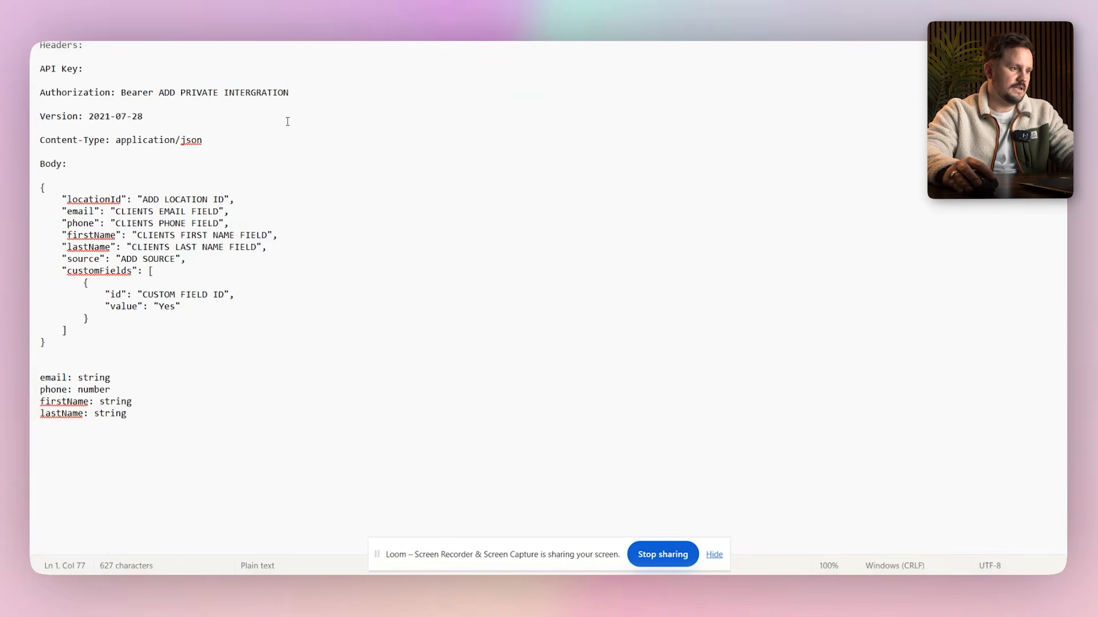
drag(288, 92, 155, 96)
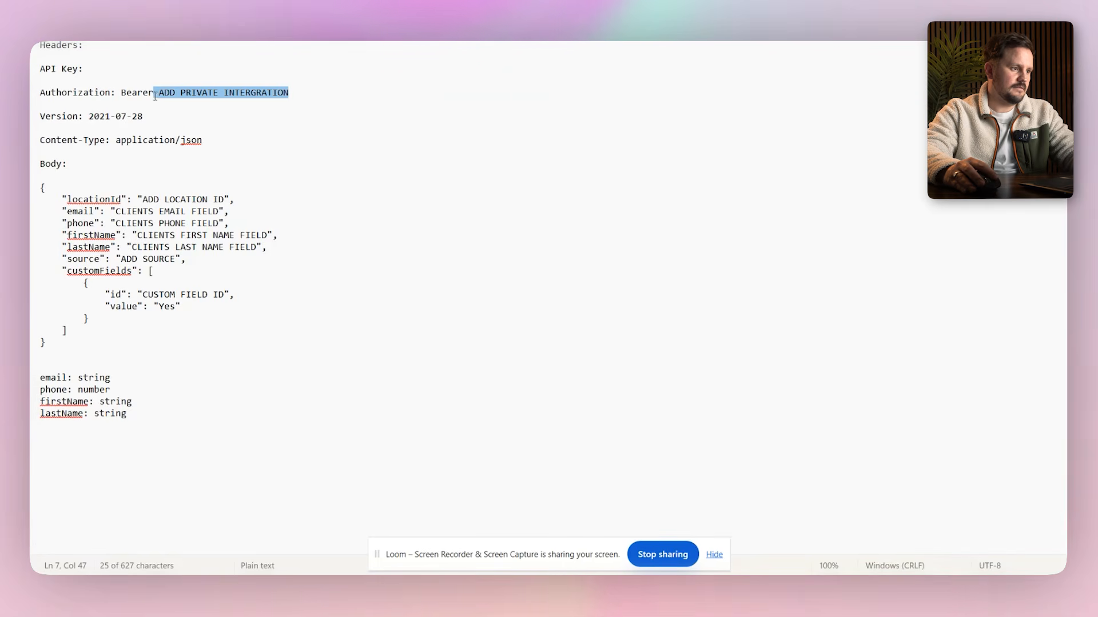
key(ctrl+v)
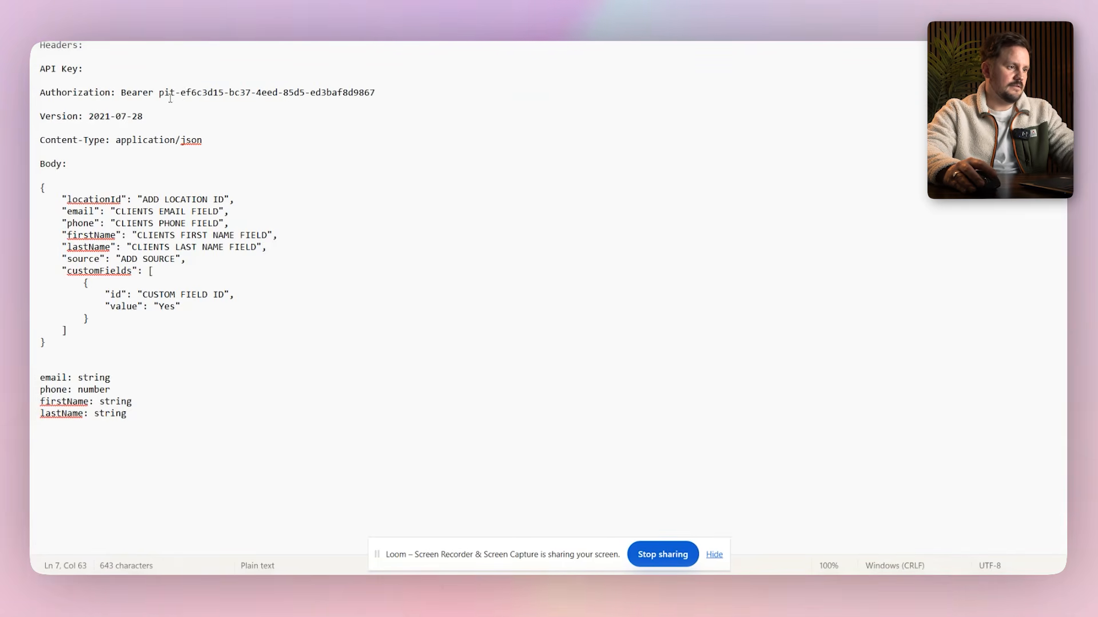
- Delete the entire Body section, including the JSON block, from the template
drag(46, 343, 31, 165)
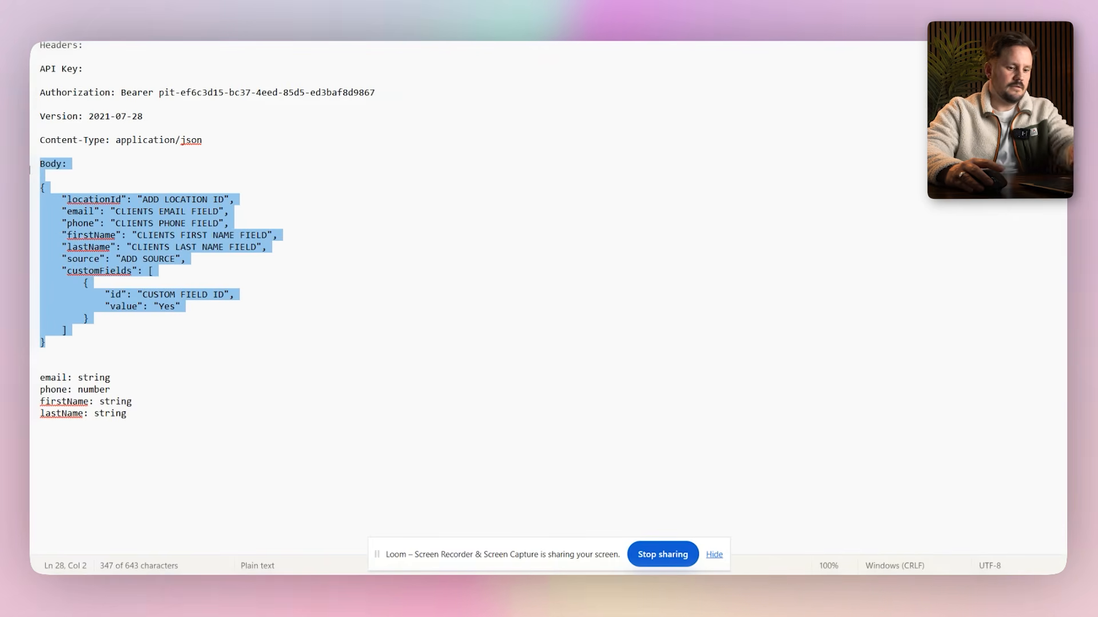
key(BackSpace)
right_click(38, 174)
click(290, 77)
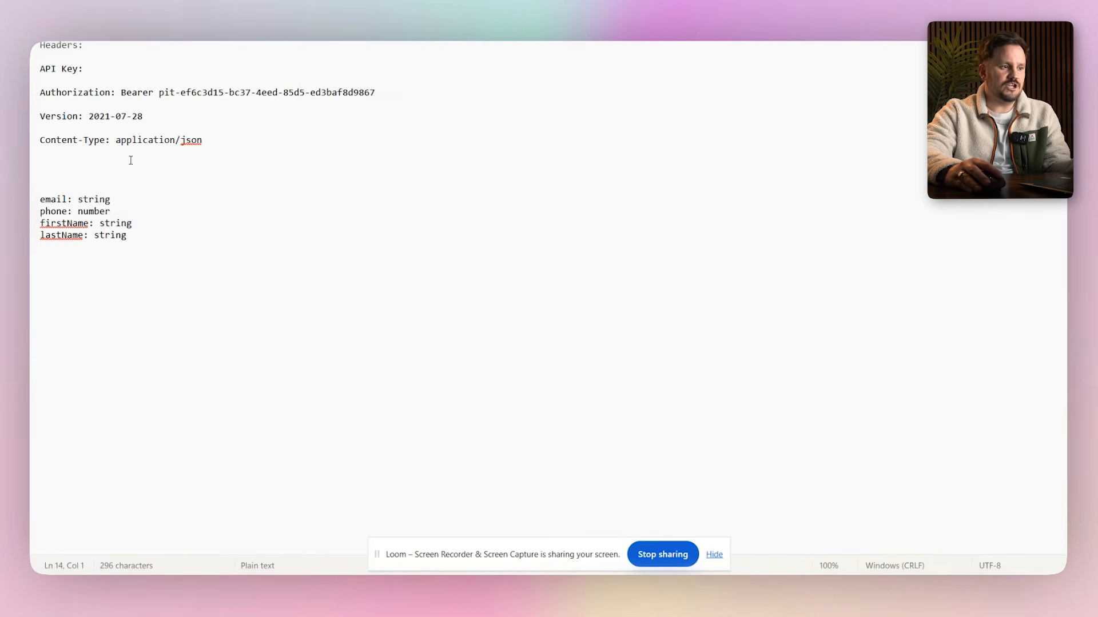
- Copy the request URL from the template and paste it into the new Postman request's URL field
drag(521, 21, 89, 23)
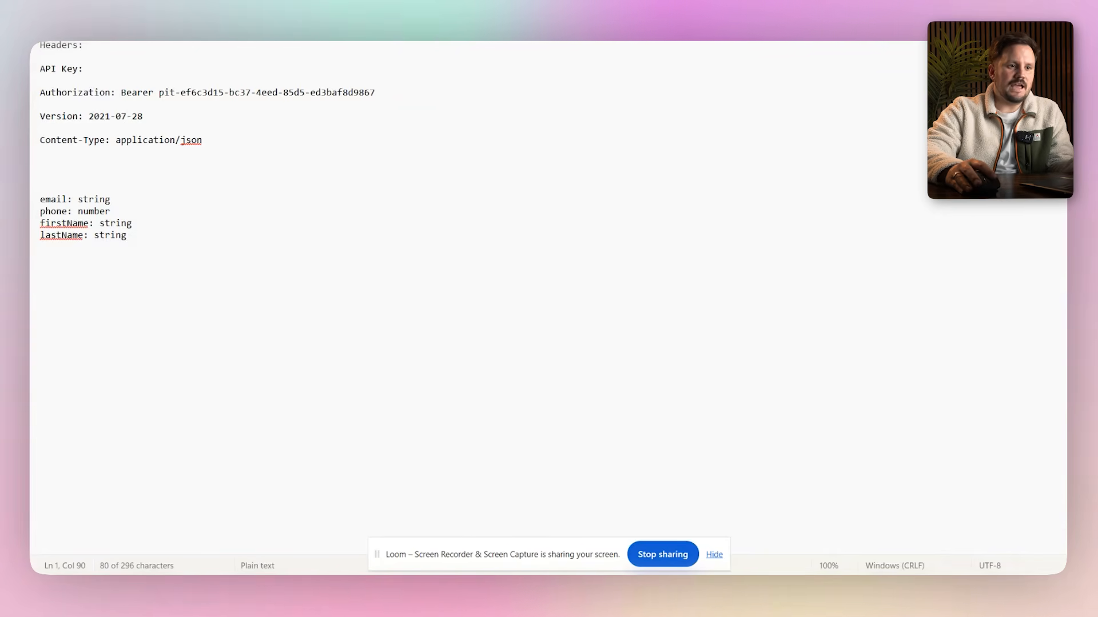
key(alt+Tab)
key(ctrl+Tab)
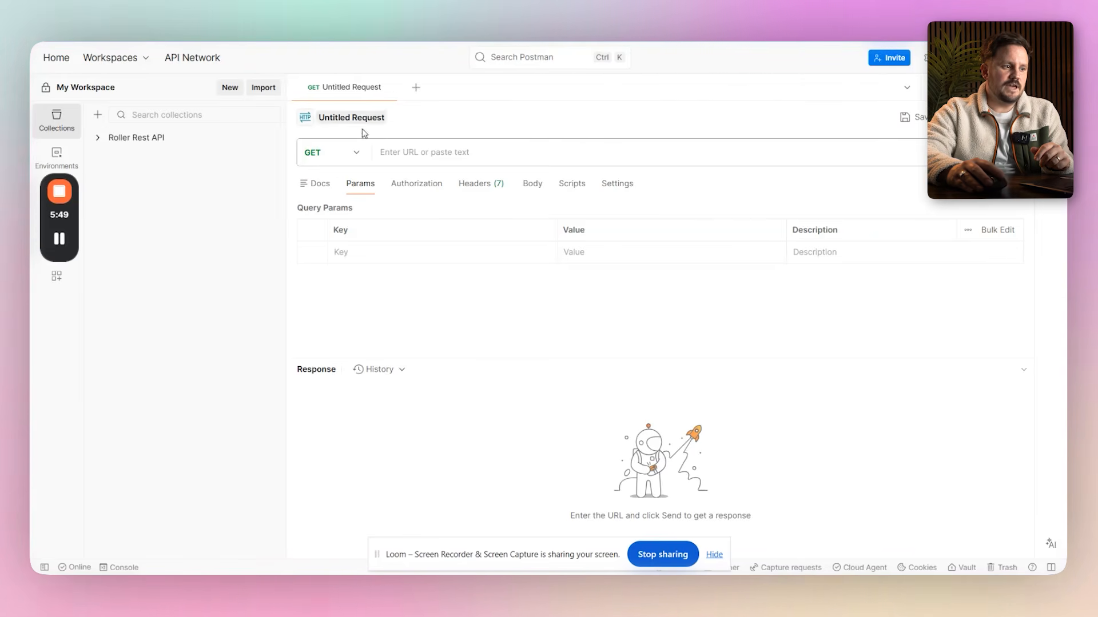
click(414, 151)
click(332, 152)
click(404, 151)
key(ctrl+v)
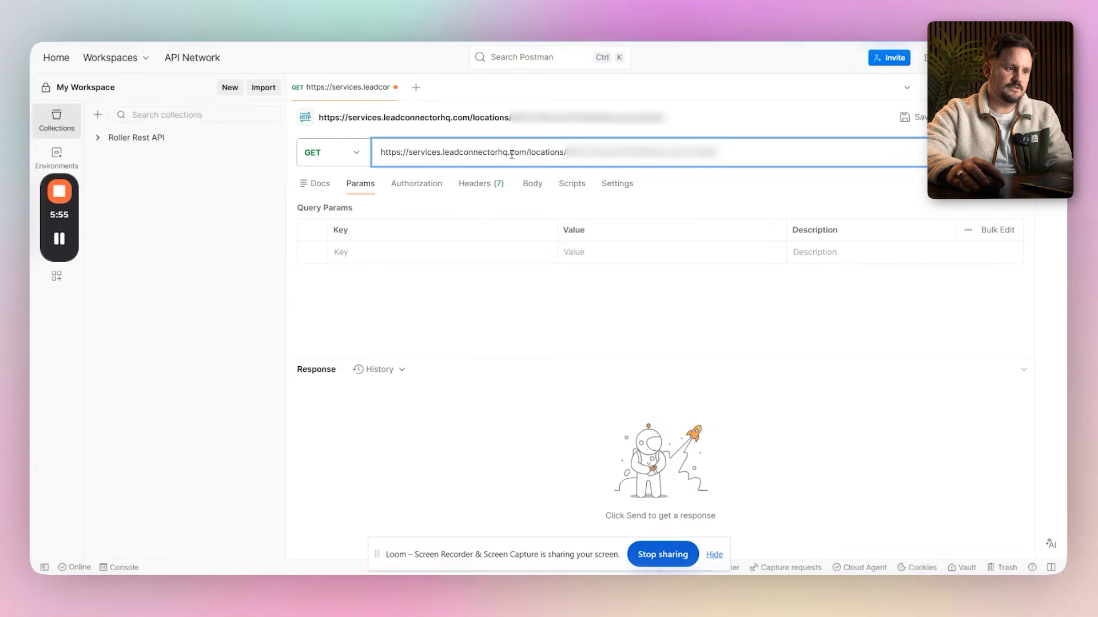
- Add a Content-Type request header with the value application/ecmascript
click(437, 192)
click(409, 228)
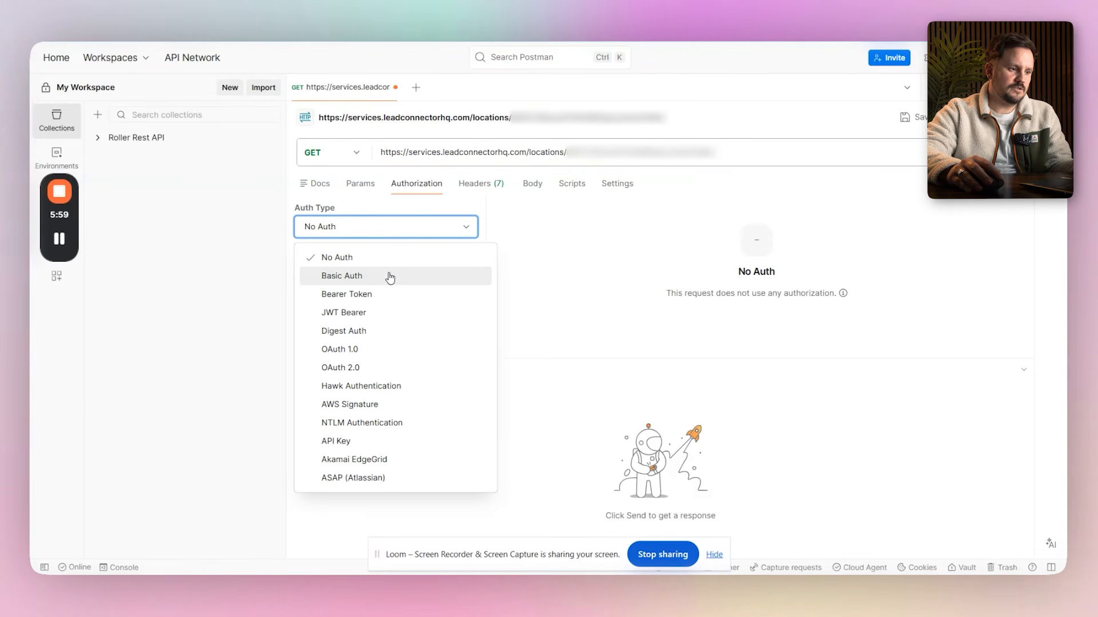
click(471, 184)
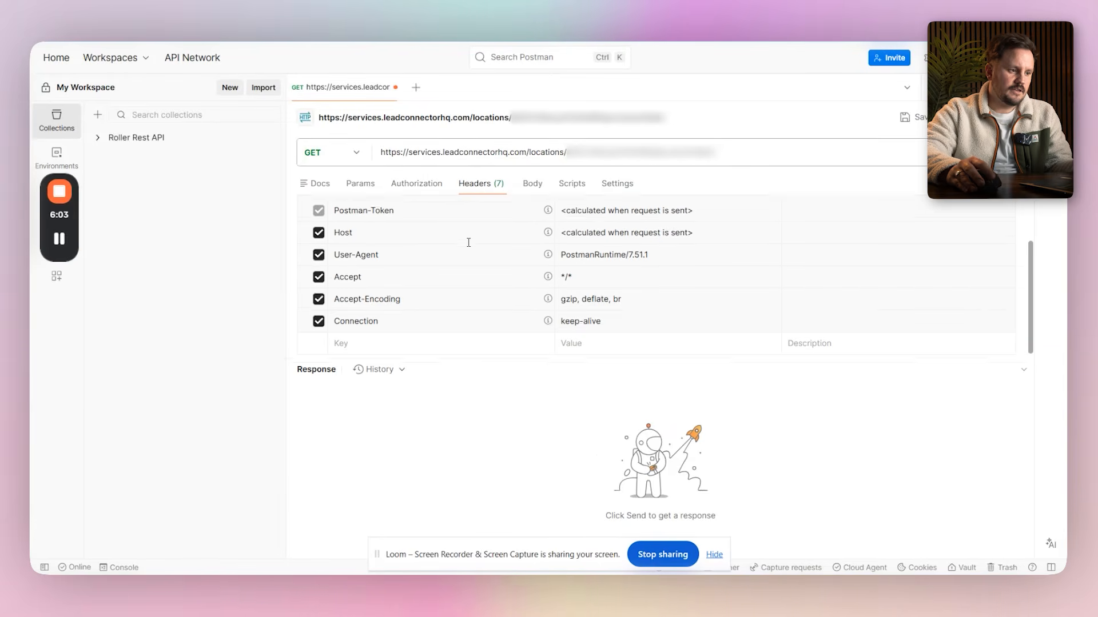
scroll(467, 240, up, 2)
scroll(641, 262, down, 3)
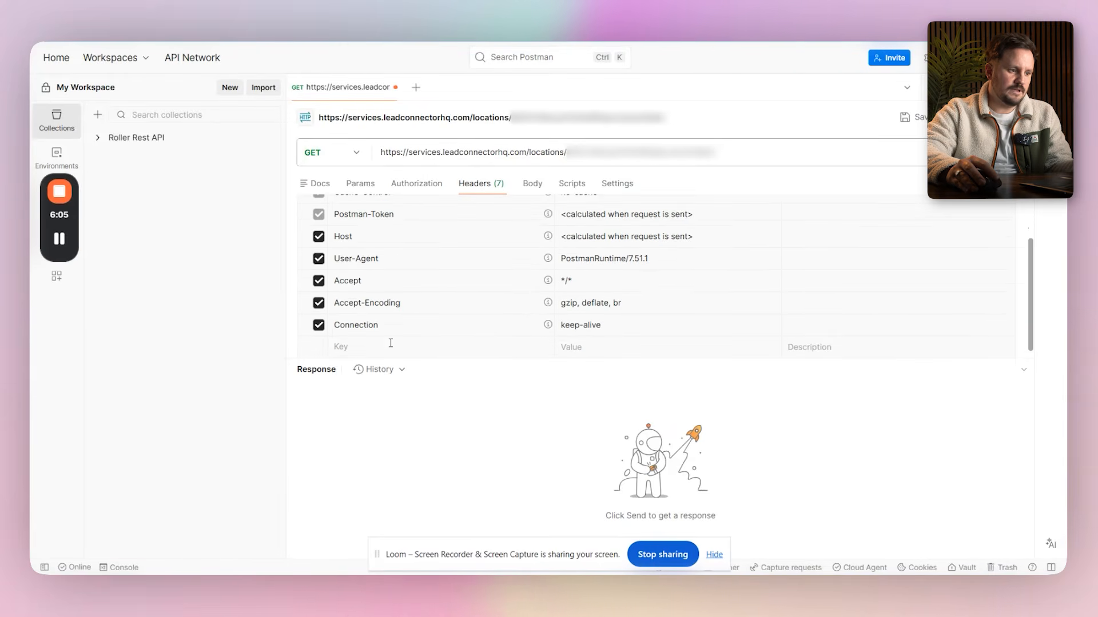
click(365, 347)
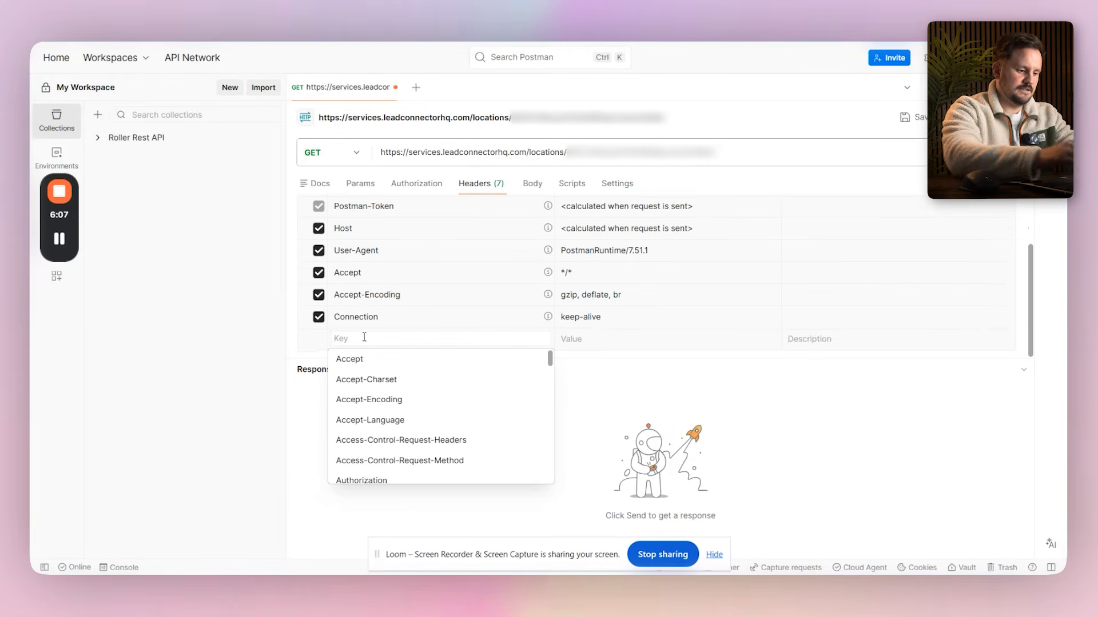
text(content)
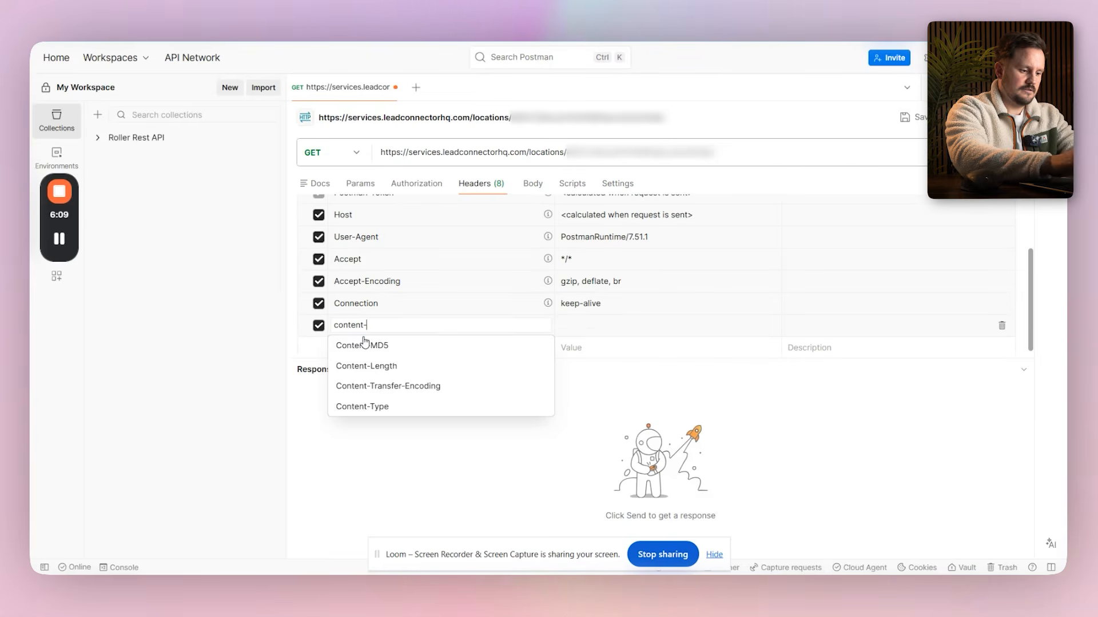
text(-type)
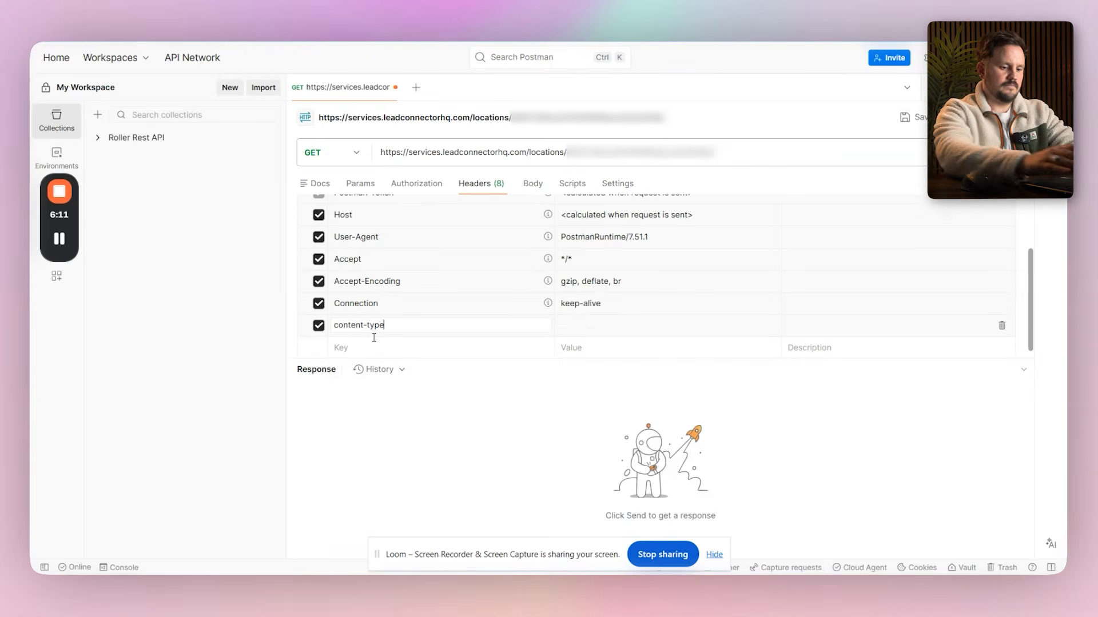
key(BackSpace)
click(393, 346)
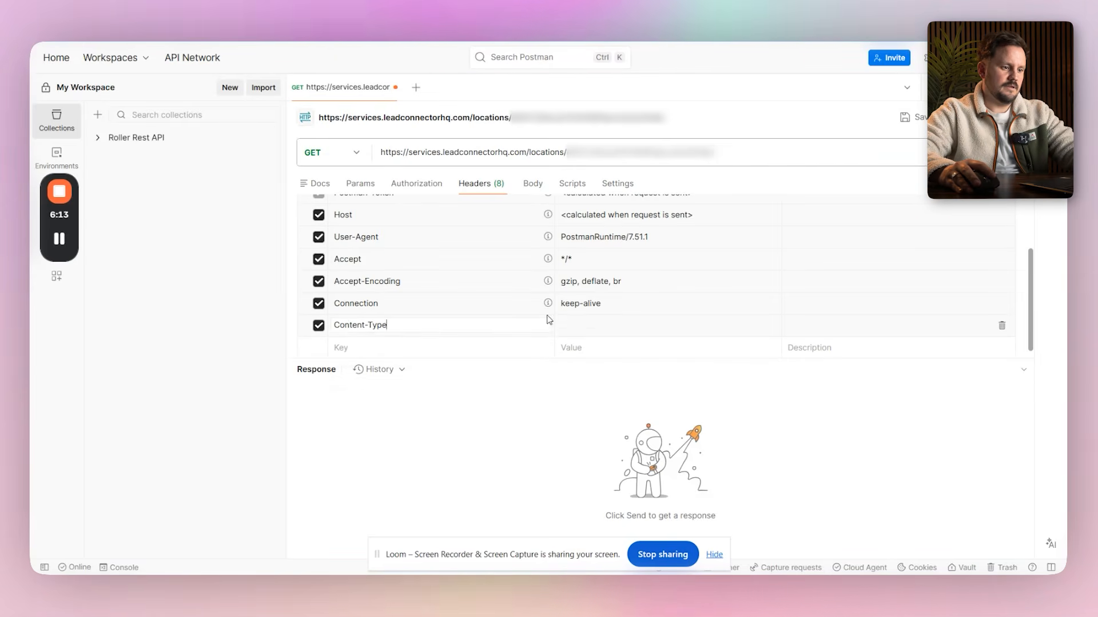
key(Tab)
text(appl)
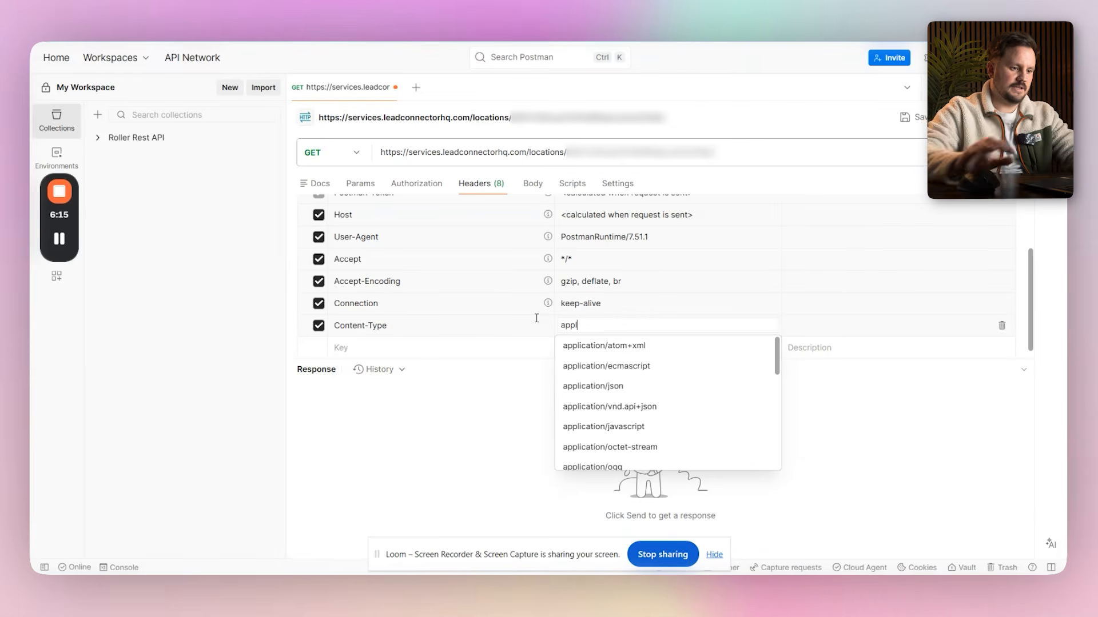
click(605, 366)
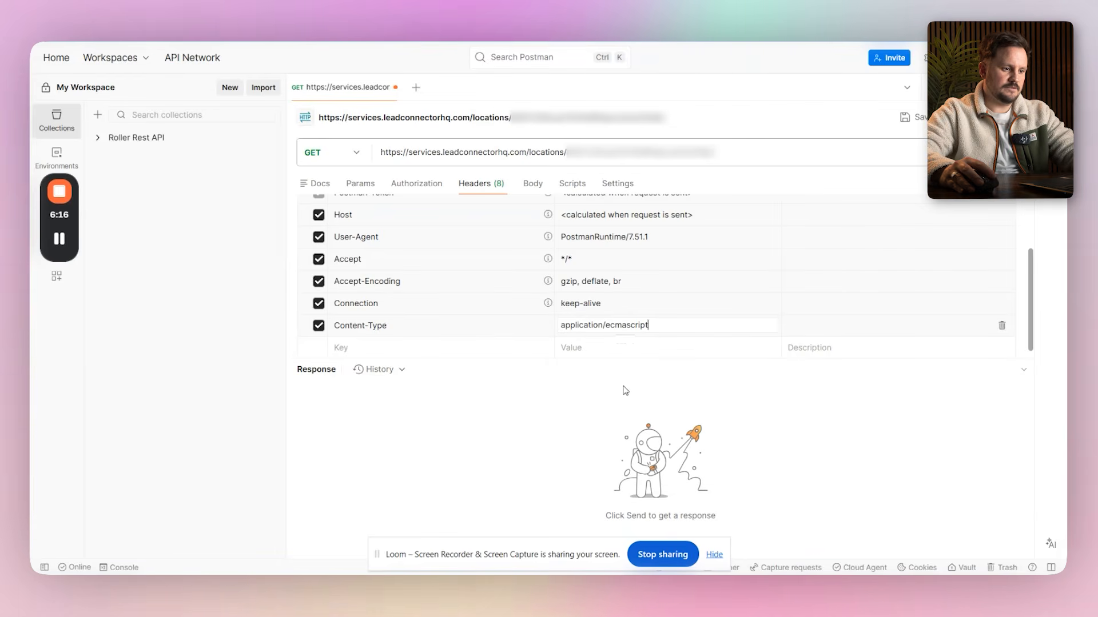
- Add an Authorization header and fill its value with the Bearer private integration token copied from the template
click(337, 347)
text(Au)
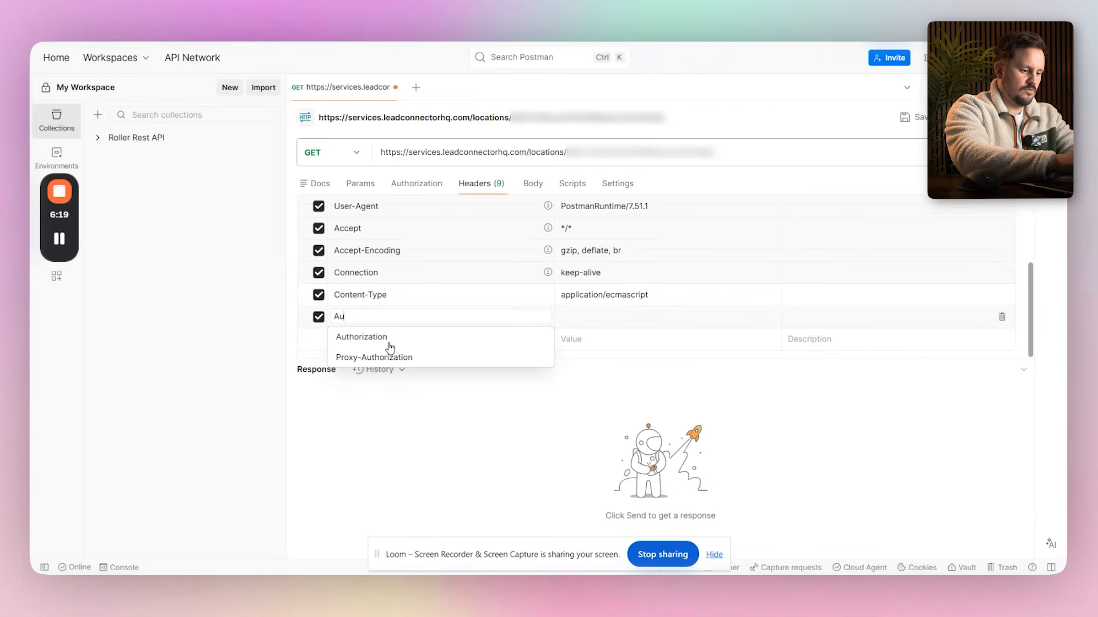
text(thorization)
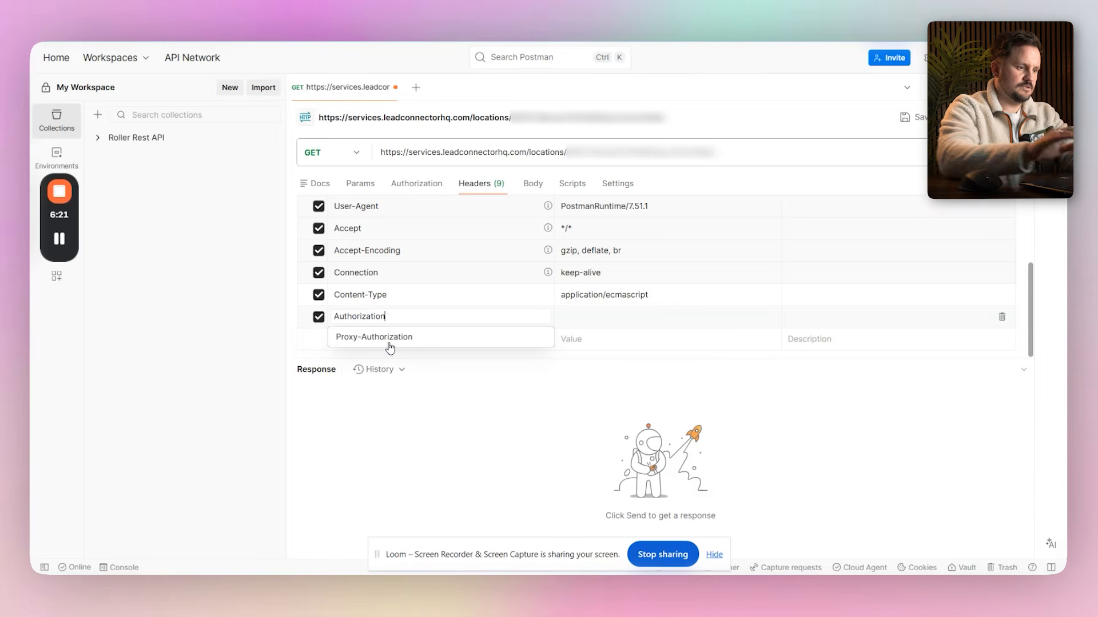
key(BackSpace)
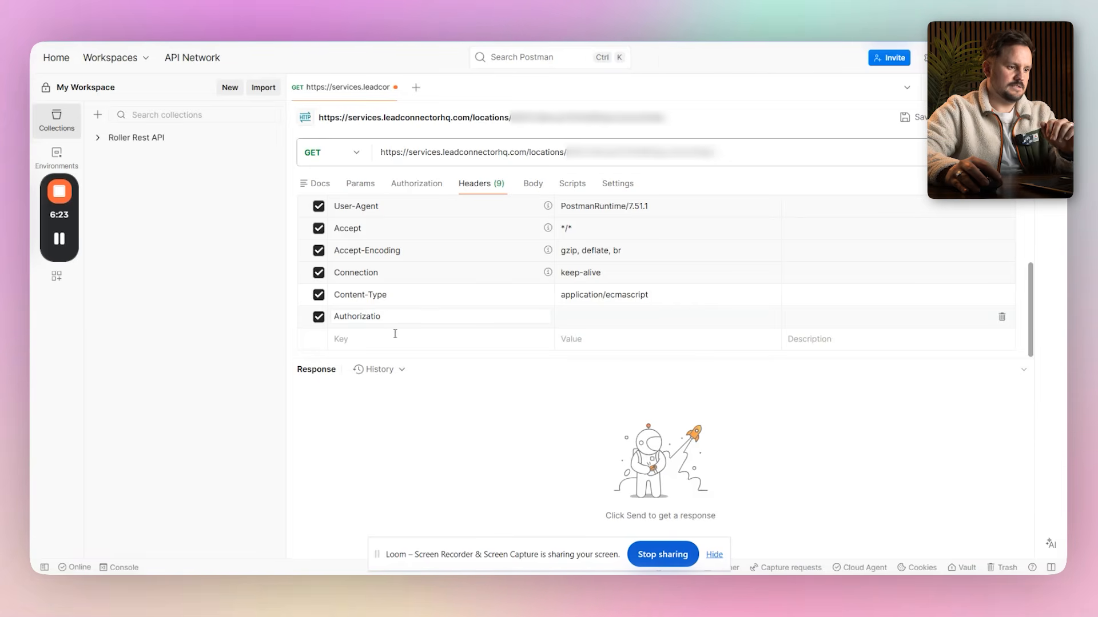
text(n)
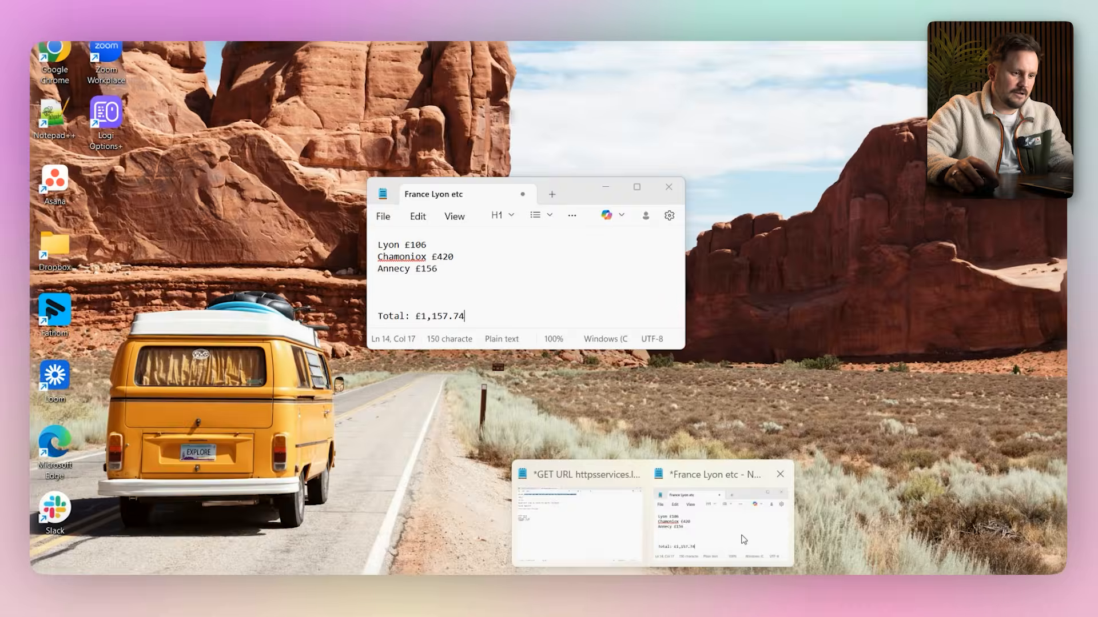
click(743, 537)
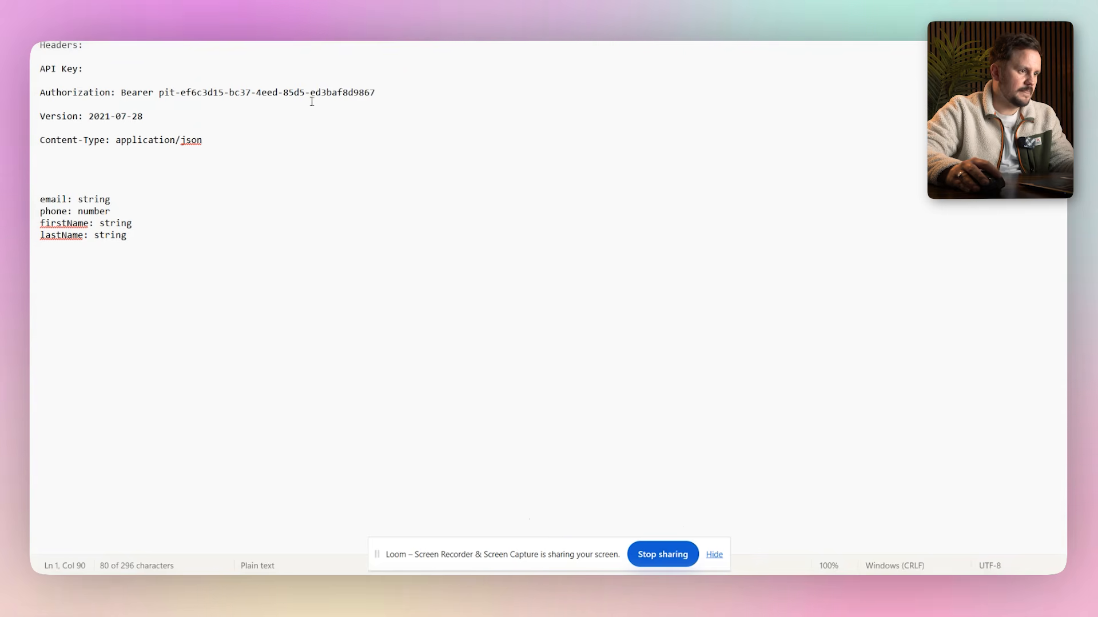
drag(409, 93, 165, 96)
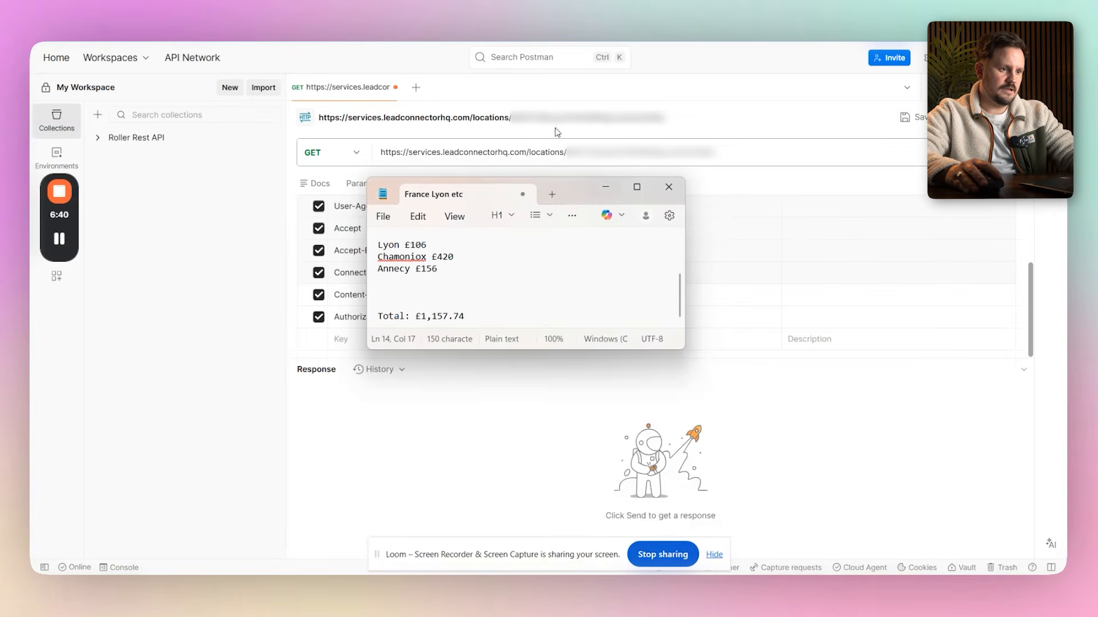
click(605, 187)
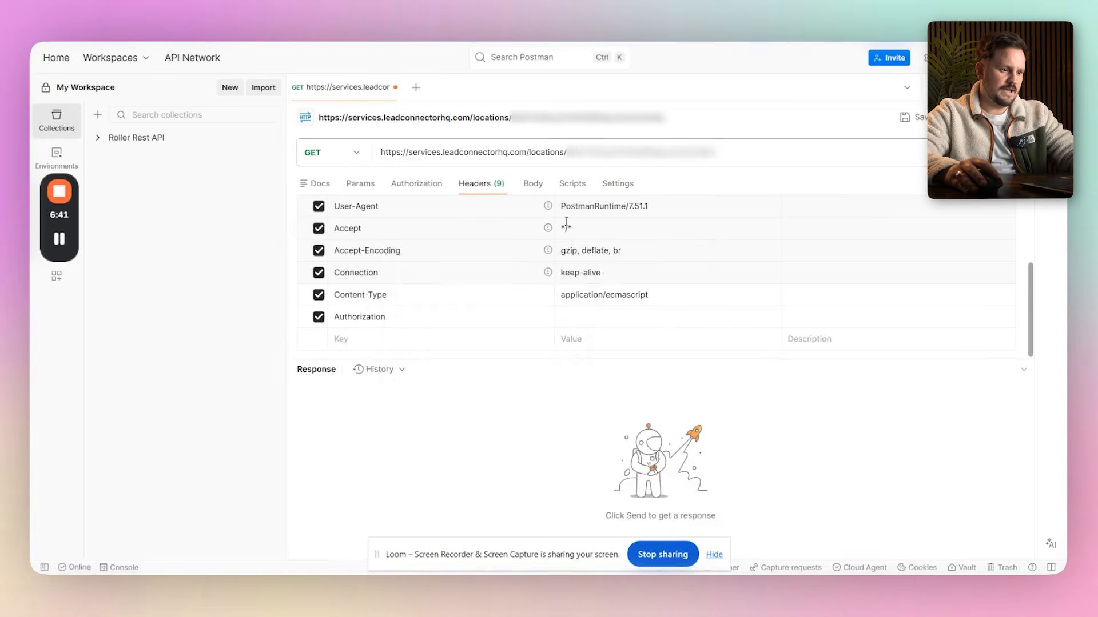
click(594, 320)
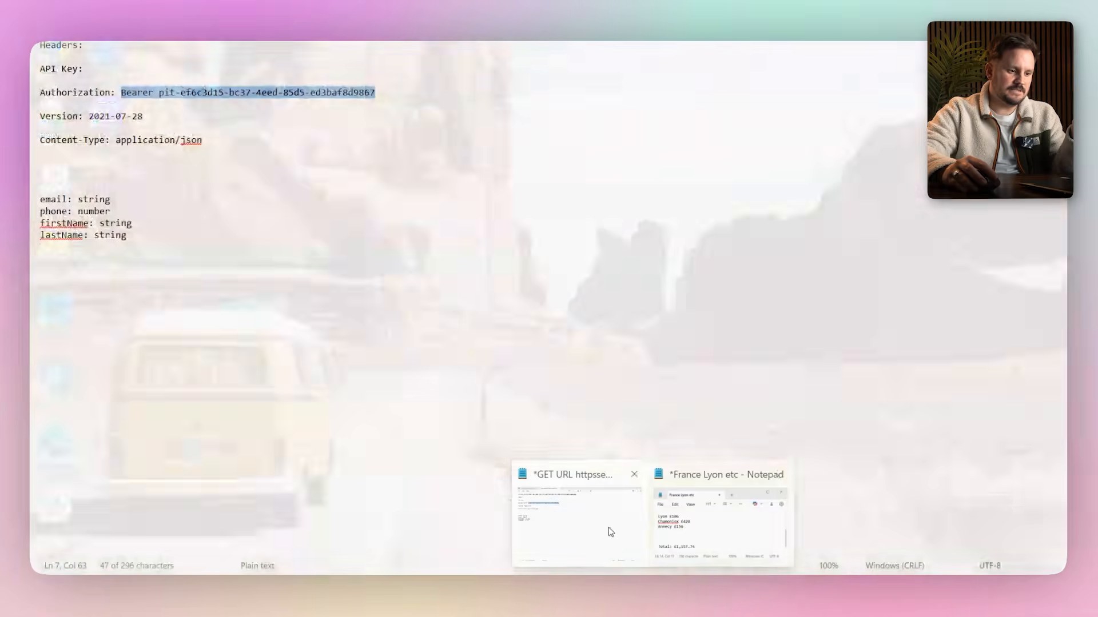
- Copy the version date from the template and add a Version header with the value 2021-07-28
click(608, 527)
drag(143, 116, 90, 117)
key(ctrl+c)
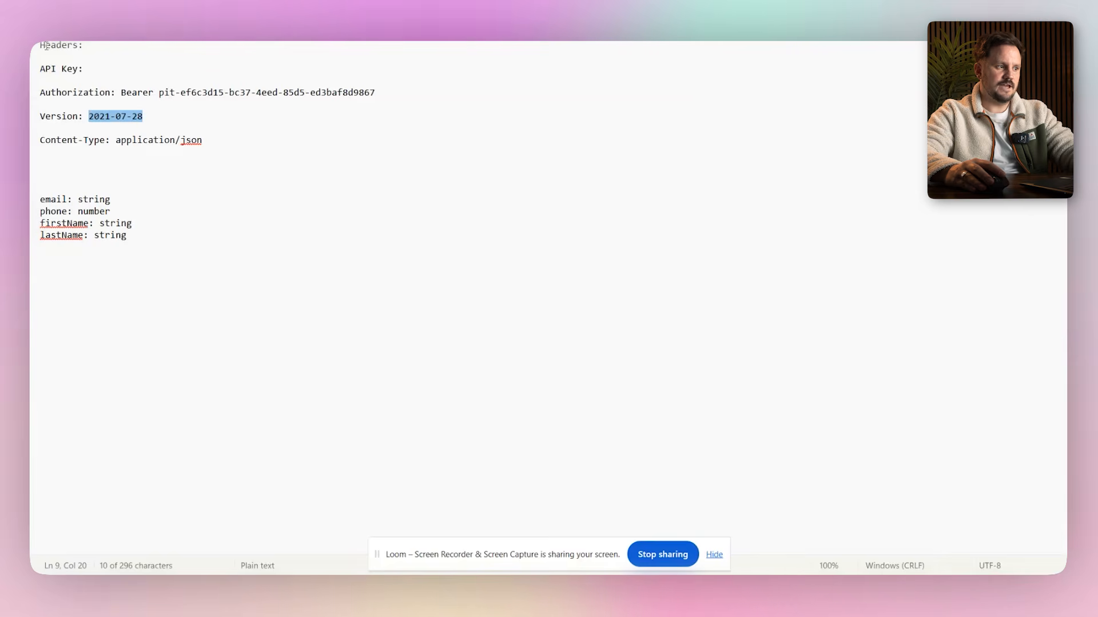
key(alt+Tab)
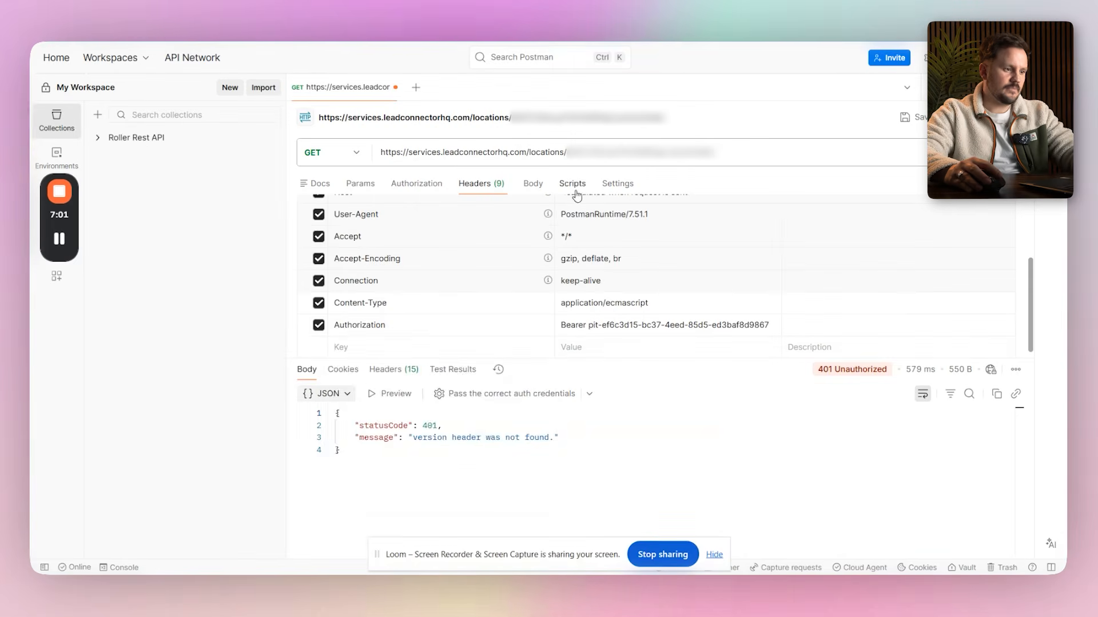
click(376, 349)
click(611, 345)
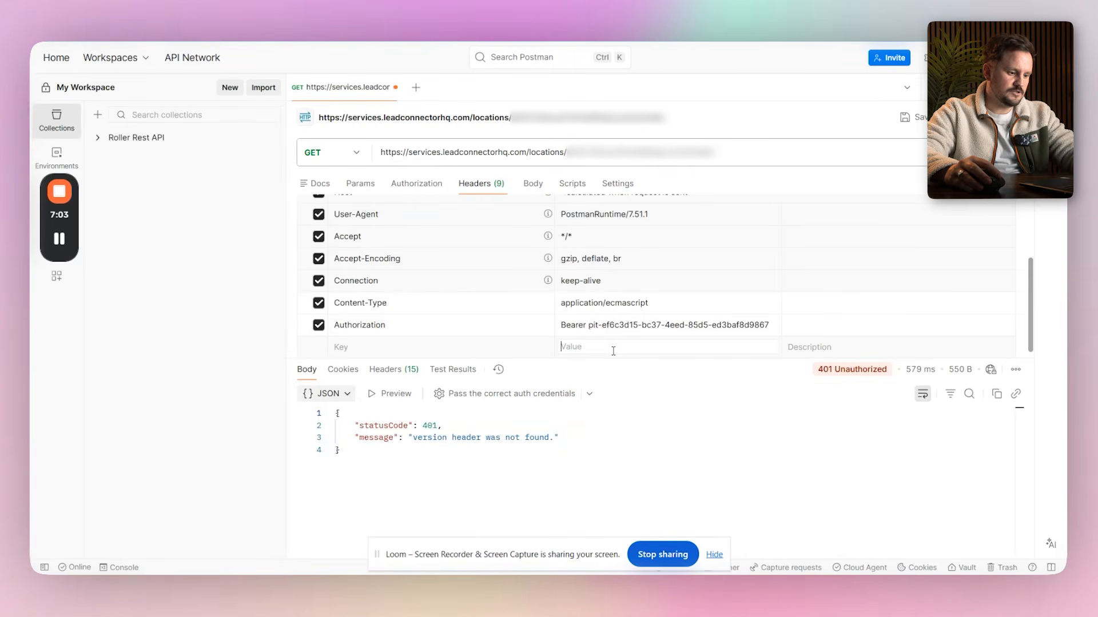
key(ctrl+v)
click(394, 324)
text(Vers)
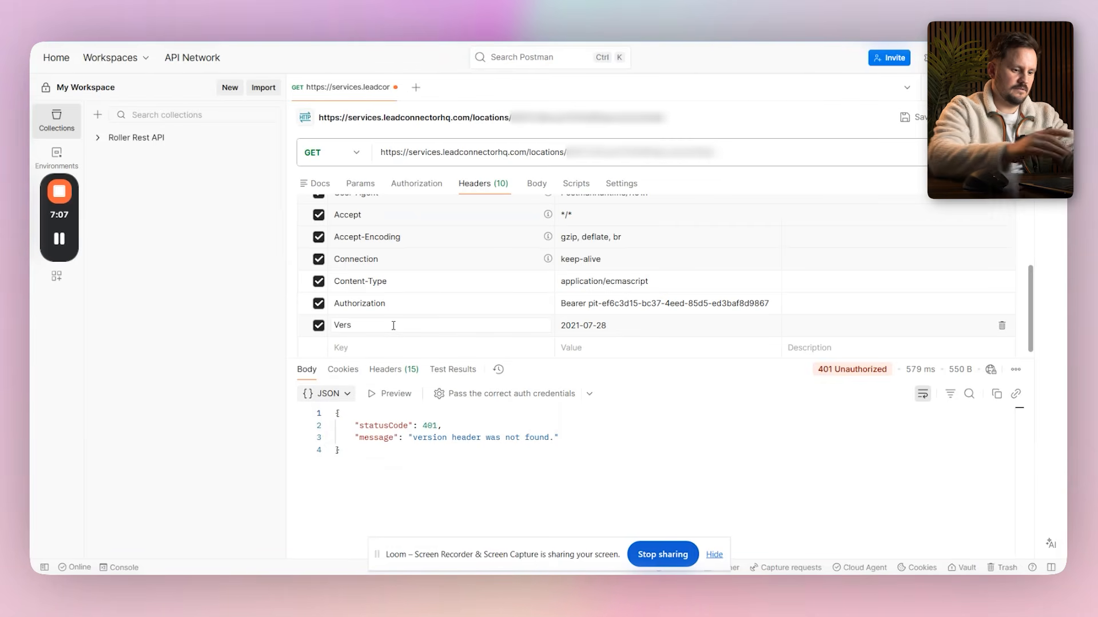
text(ion)
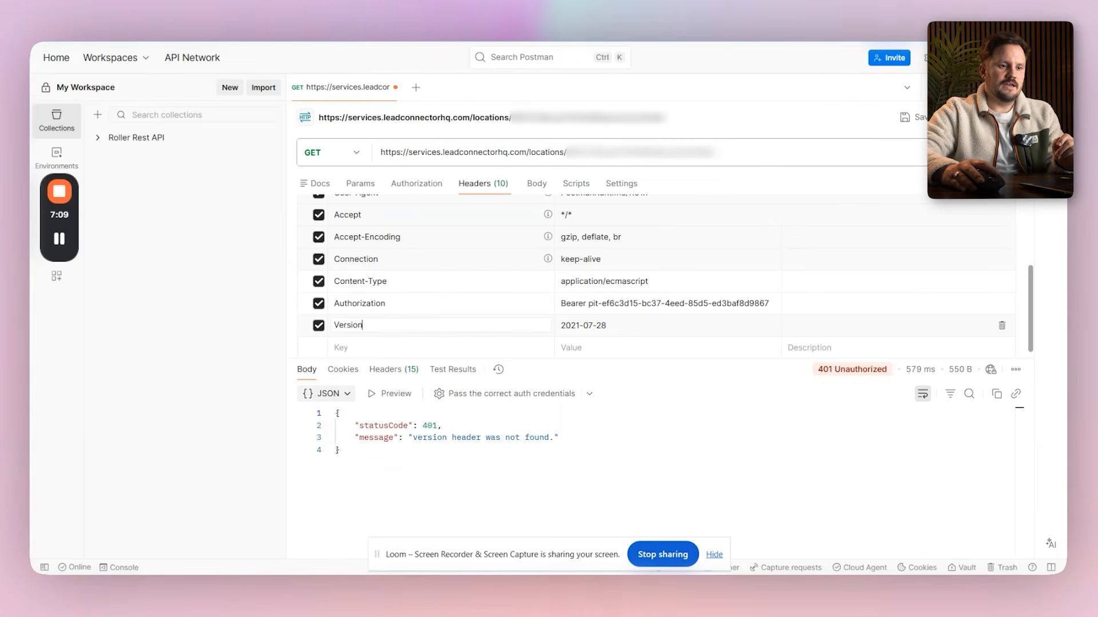
- Send the request and scroll through the returned custom fields in the JSON response
click(981, 153)
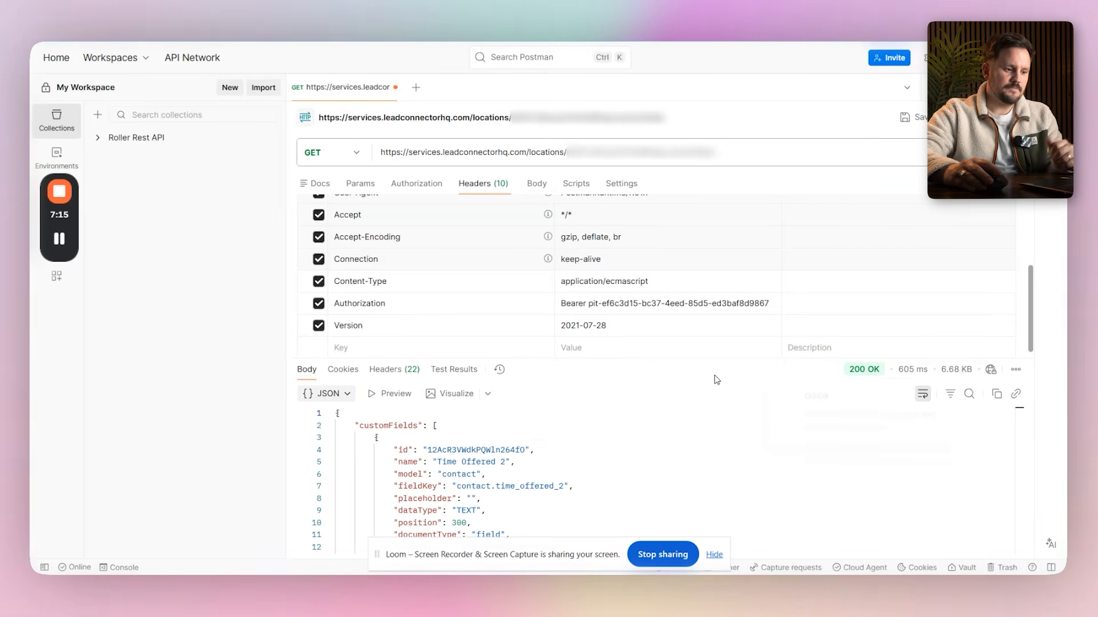
scroll(545, 462, down, 3)
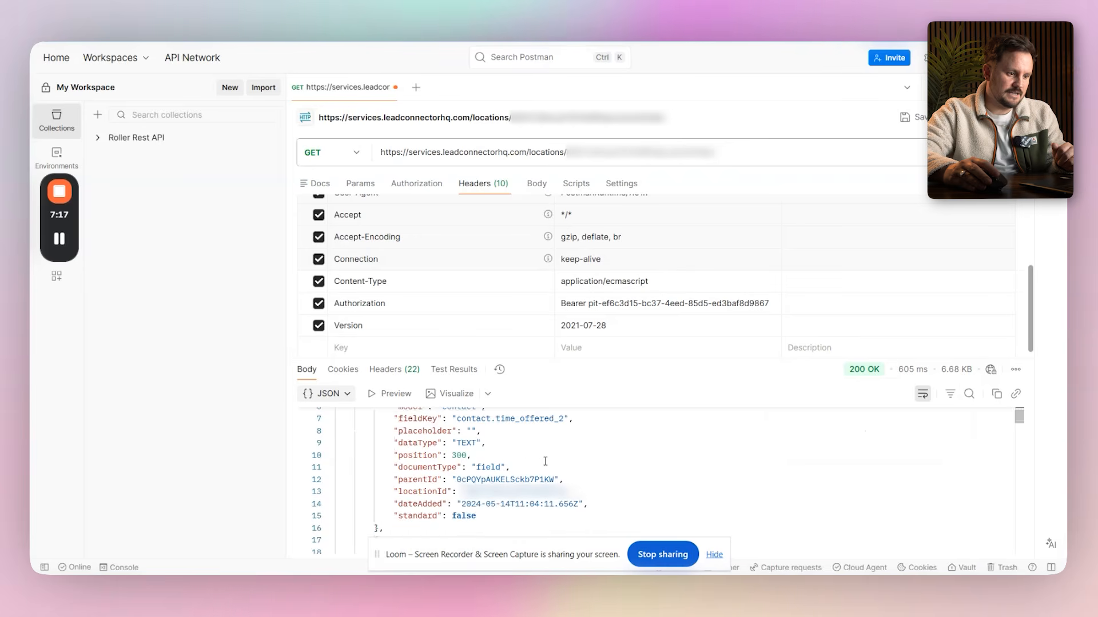
scroll(446, 431, up, 5)
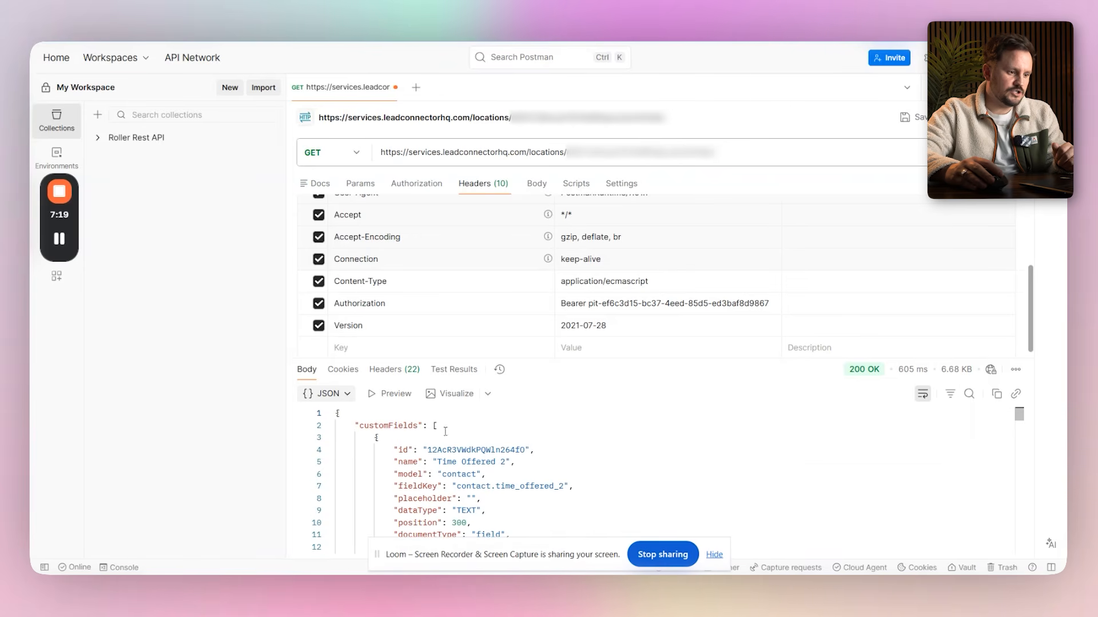
scroll(446, 432, down, 6)
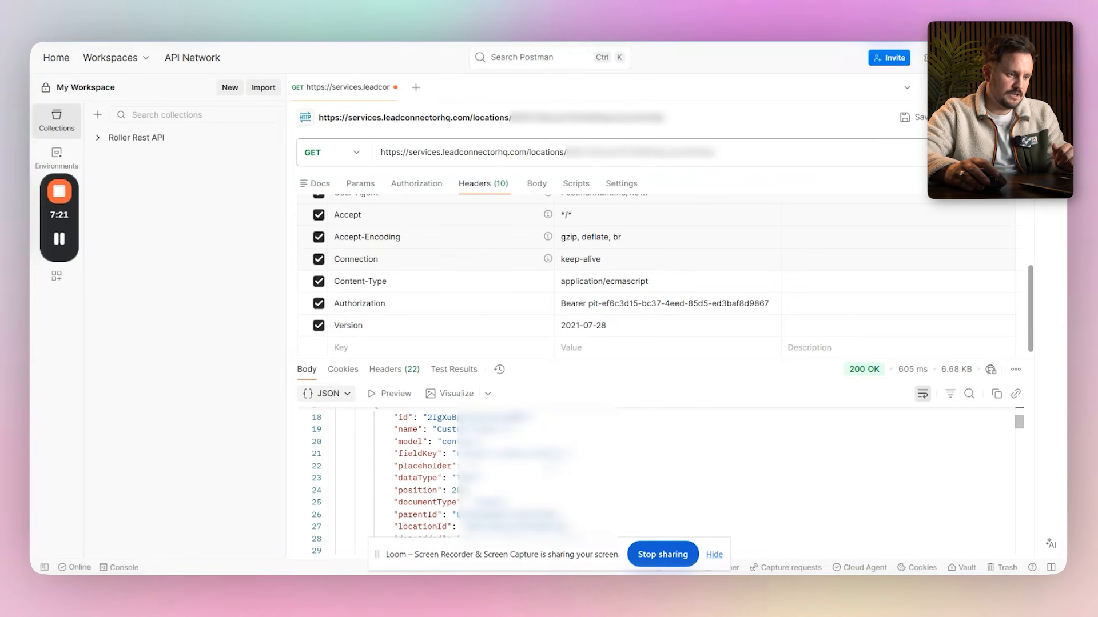
scroll(456, 441, down, 4)
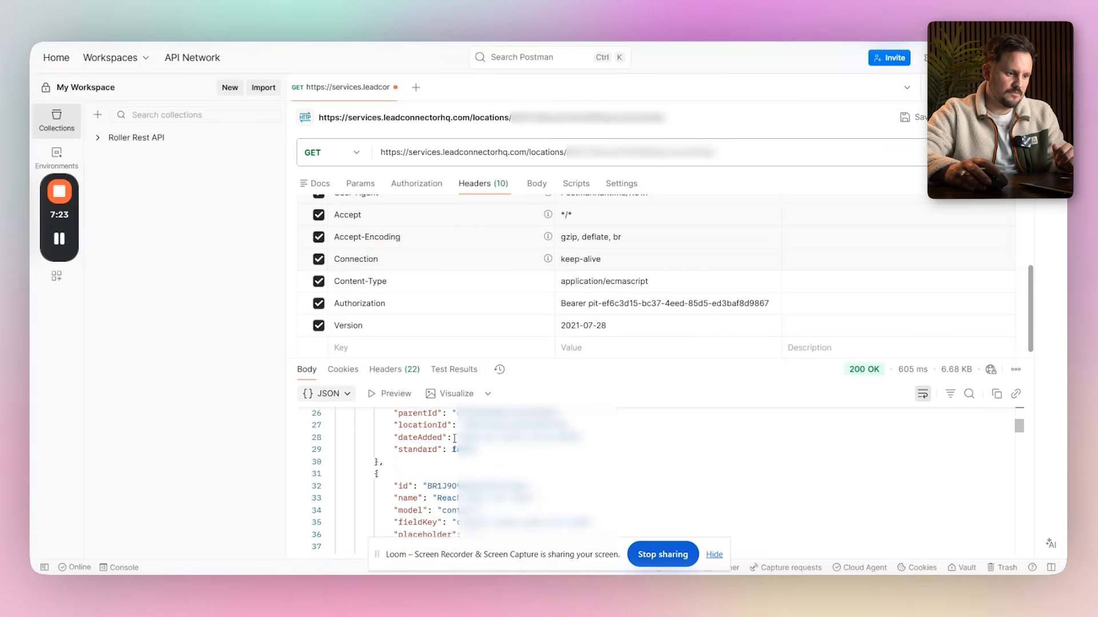
scroll(456, 440, down, 2)
scroll(456, 440, up, 1)
scroll(456, 441, down, 1)
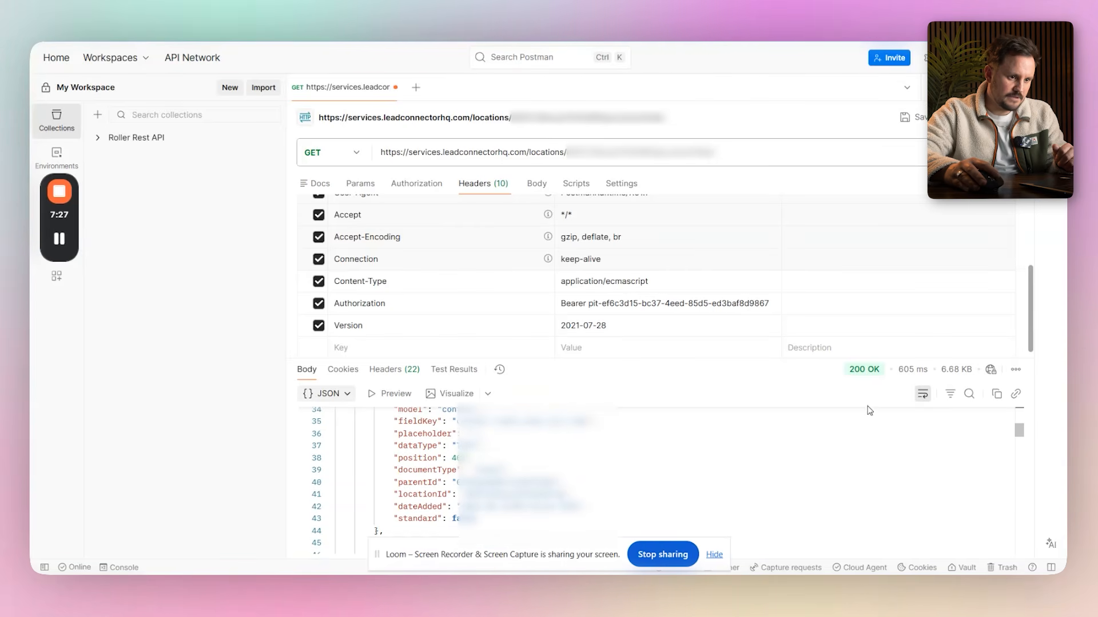
drag(762, 362, 758, 240)
scroll(667, 351, down, 3)
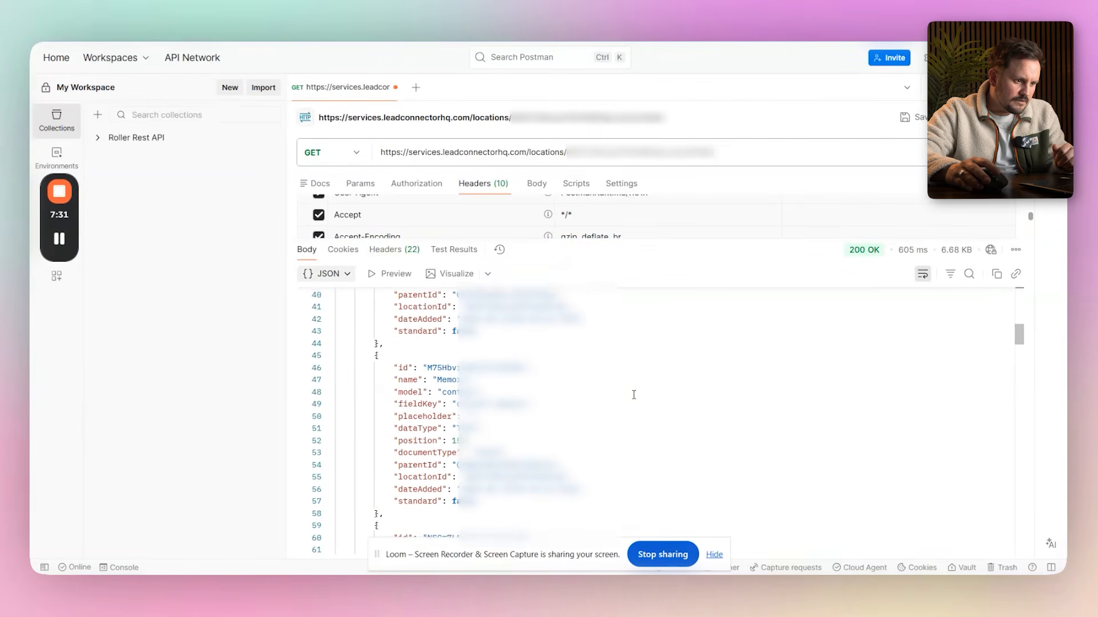
scroll(633, 396, down, 9)
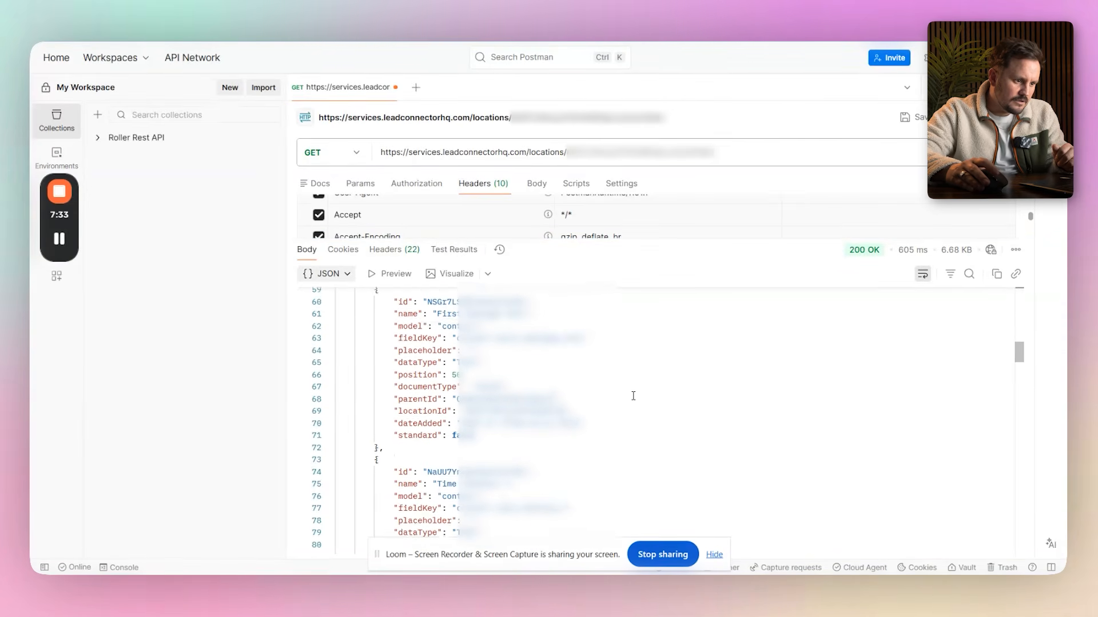
scroll(633, 396, down, 12)
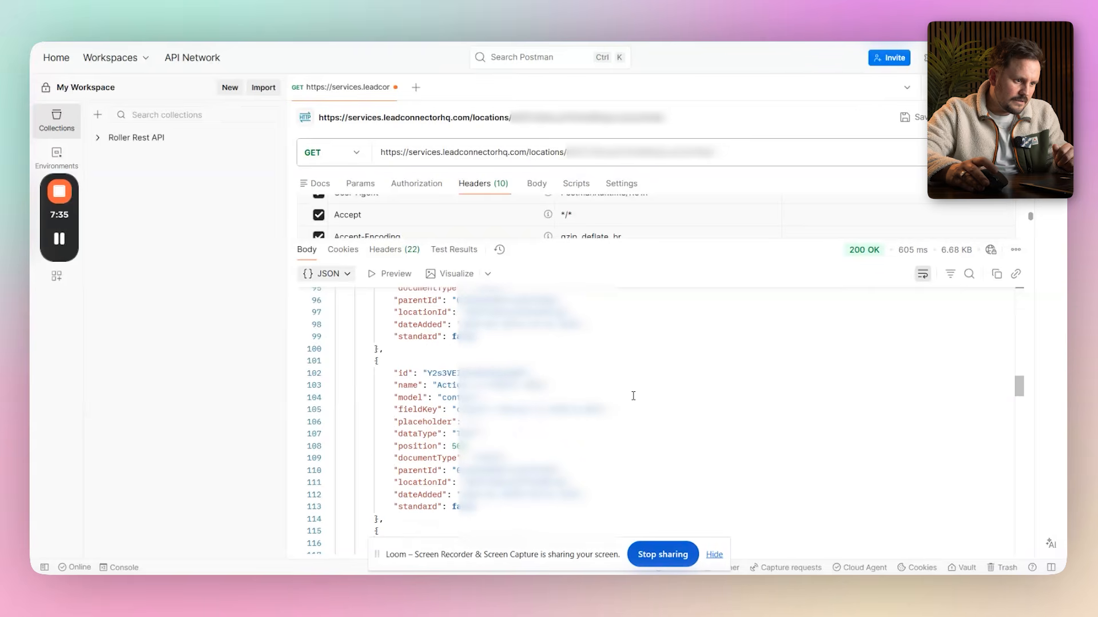
scroll(629, 395, down, 8)
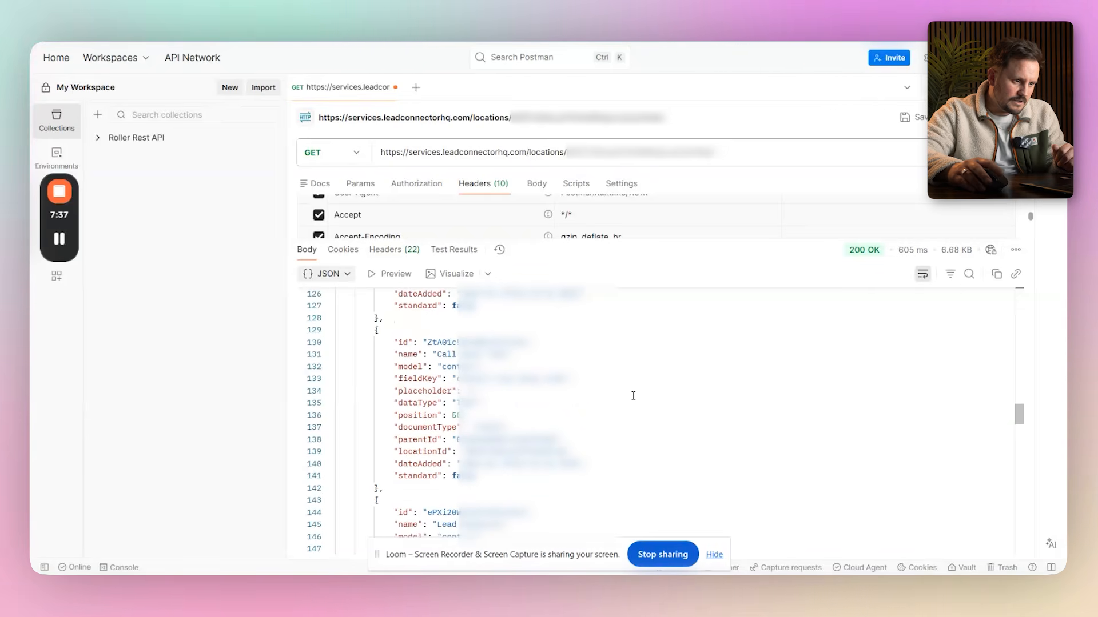
- Copy the No Bump? custom field's id from the response and paste it over CUSTOM FIELD ID in the template body
scroll(622, 395, down, 11)
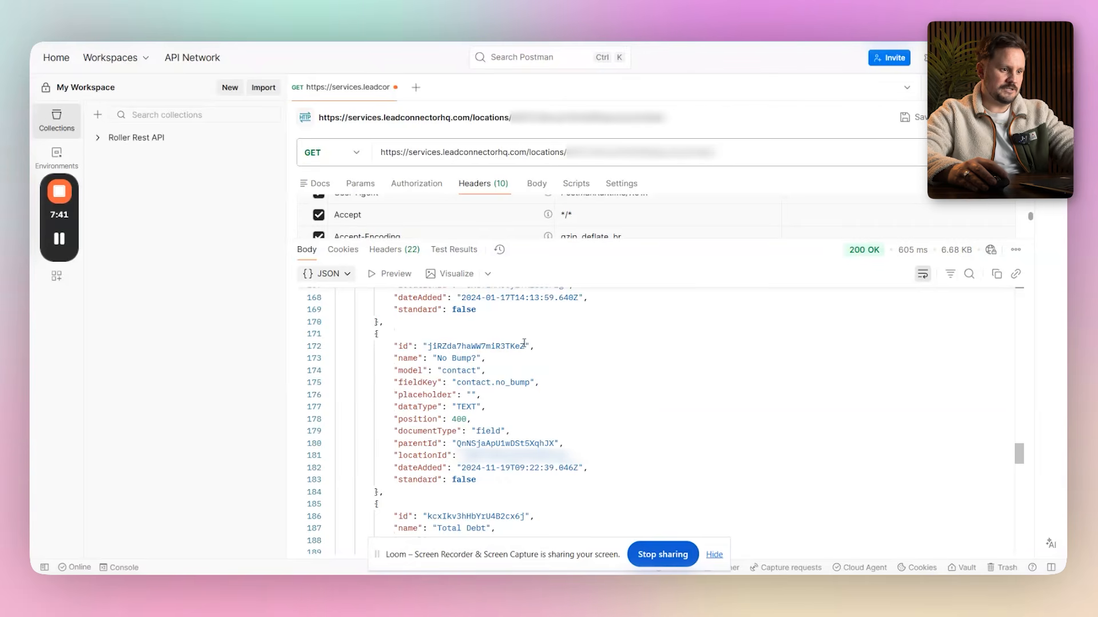
drag(442, 348, 427, 347)
key(ctrl+c)
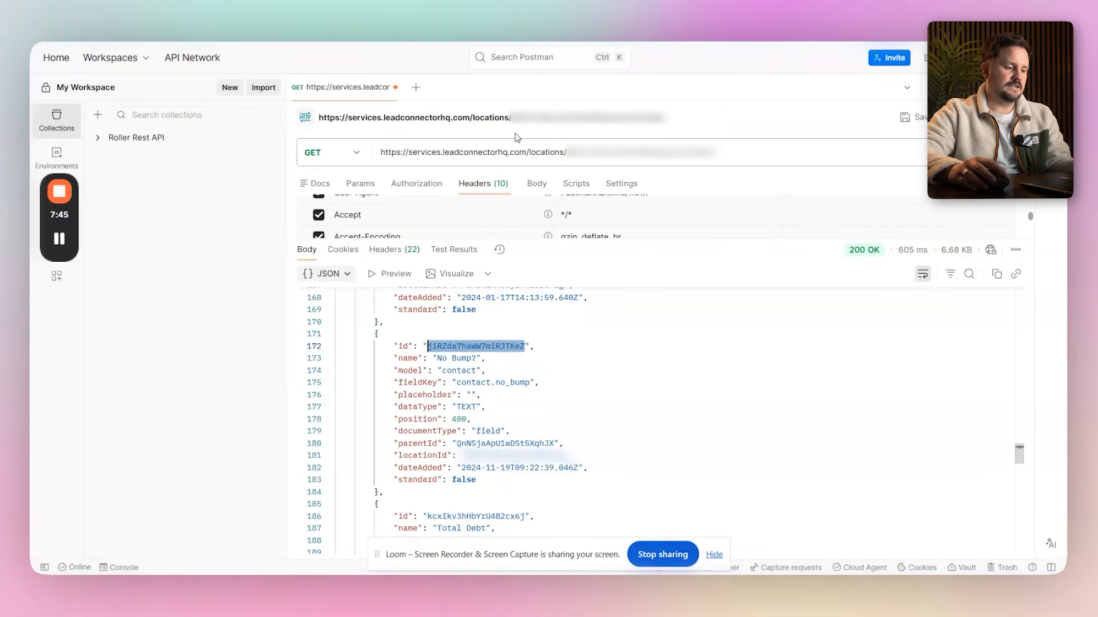
mouse_move(652, 588)
click(601, 542)
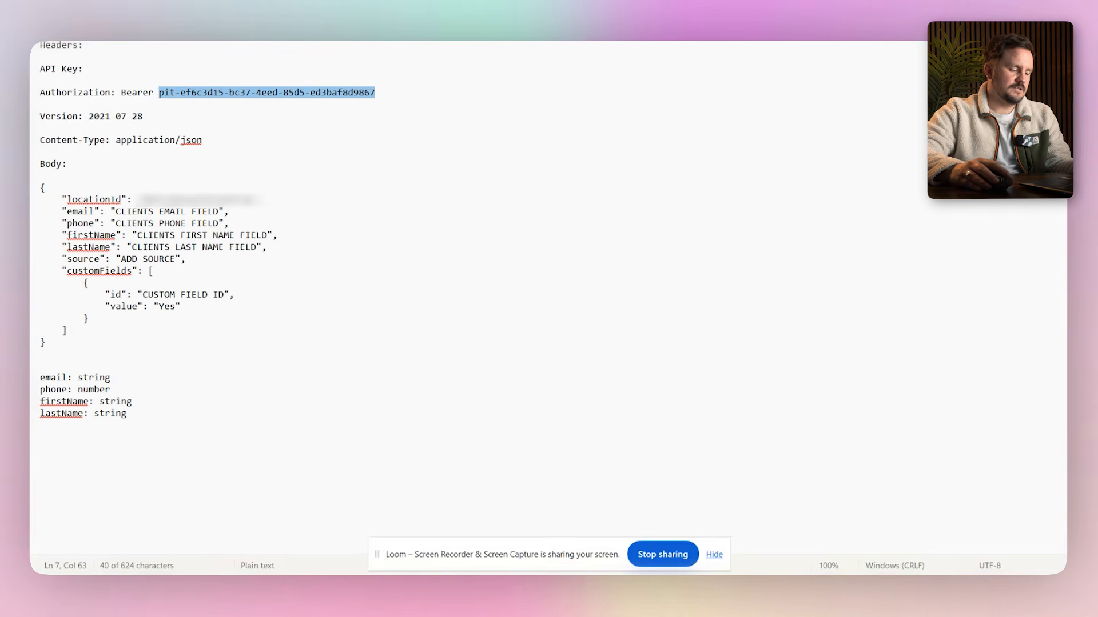
drag(142, 294, 224, 294)
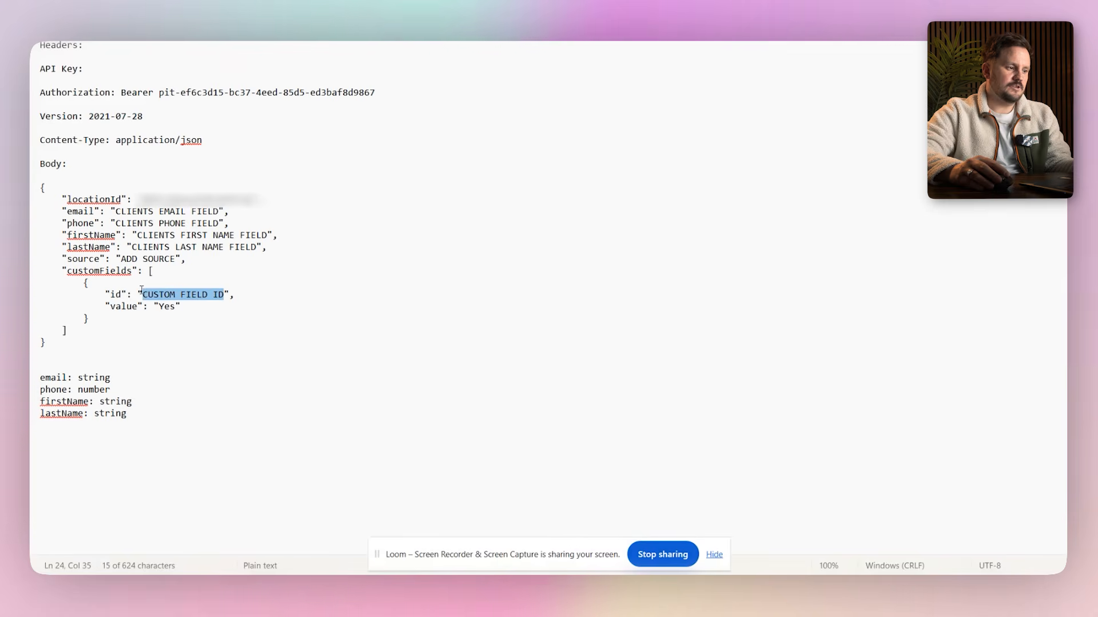
key(ctrl+v)
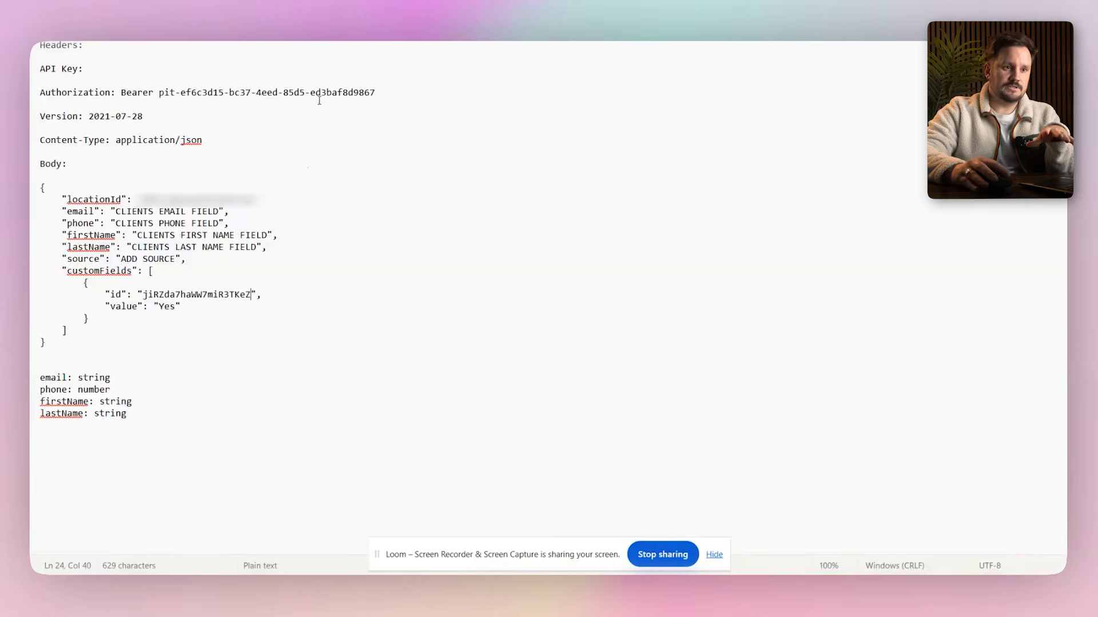
key(alt+Tab)
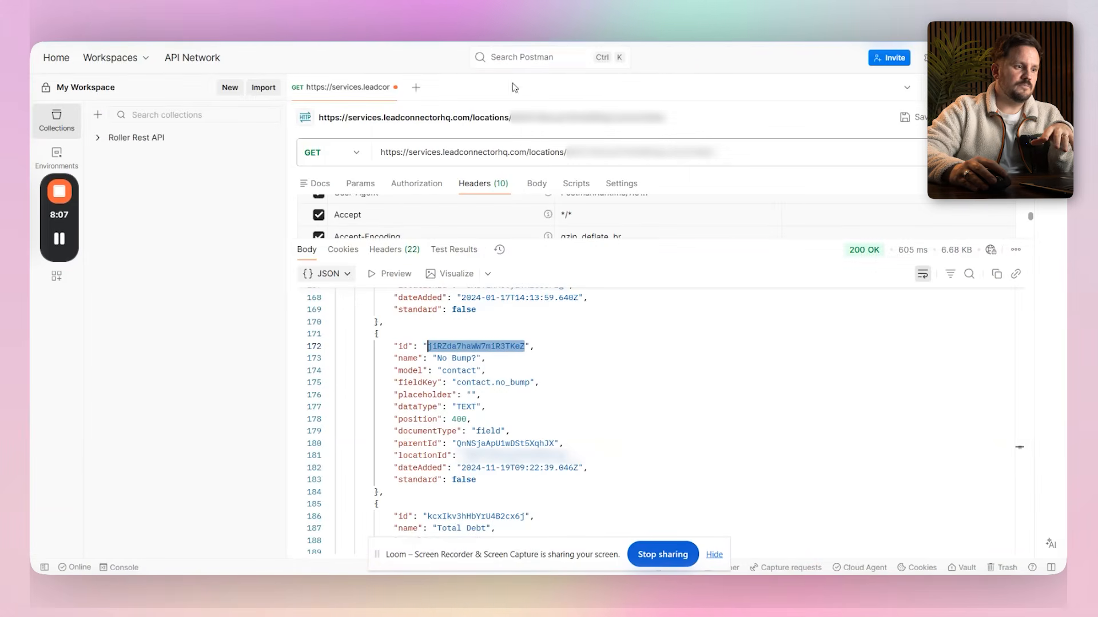
click(416, 87)
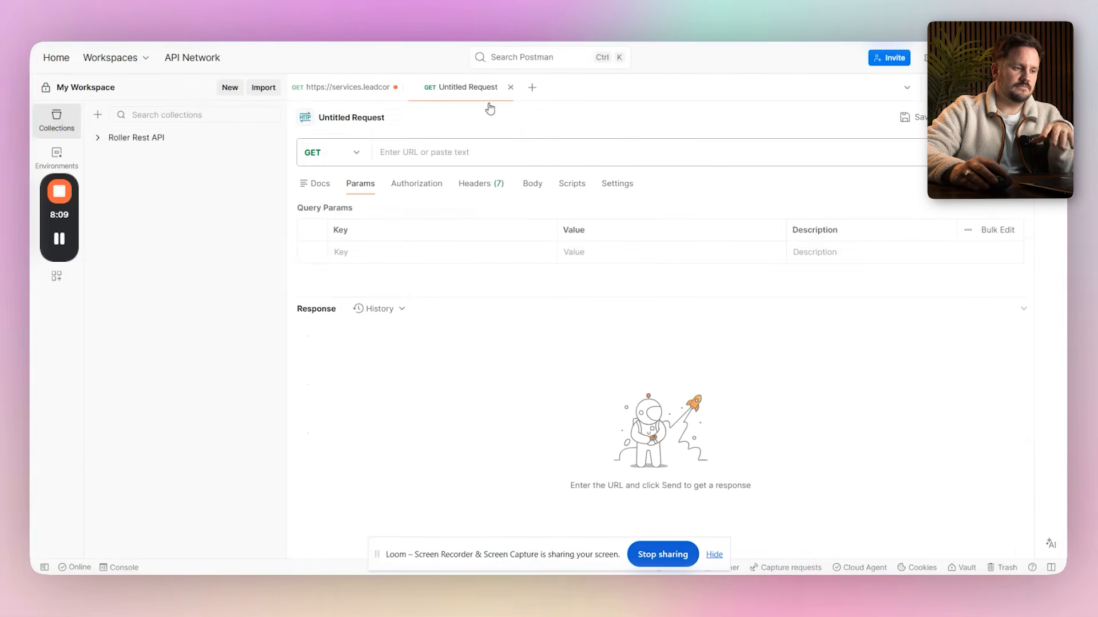
click(357, 155)
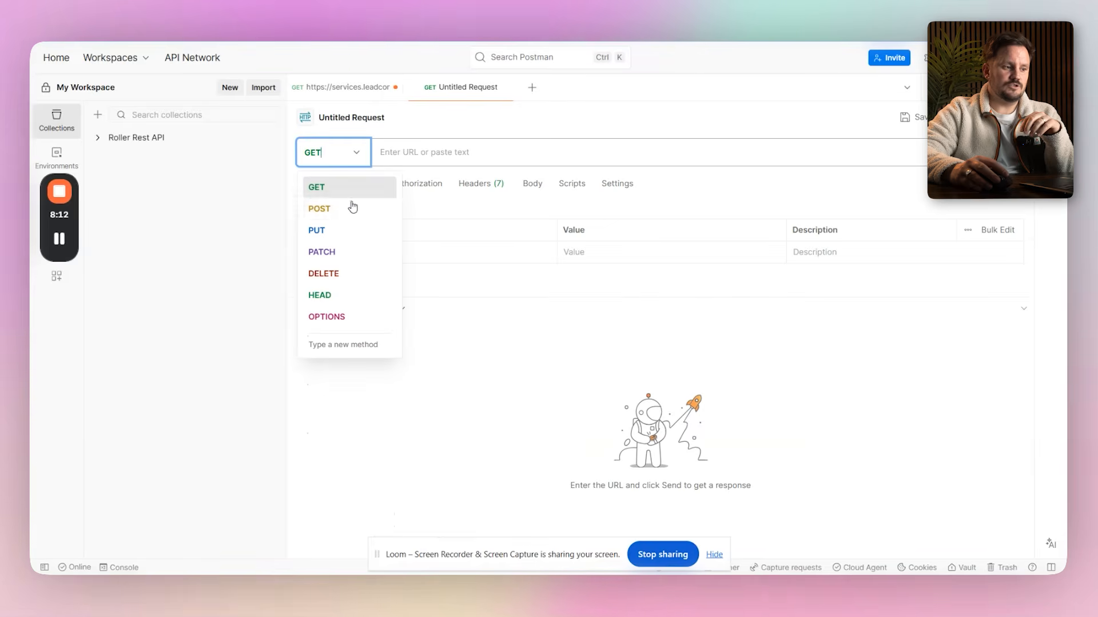
click(323, 209)
click(414, 159)
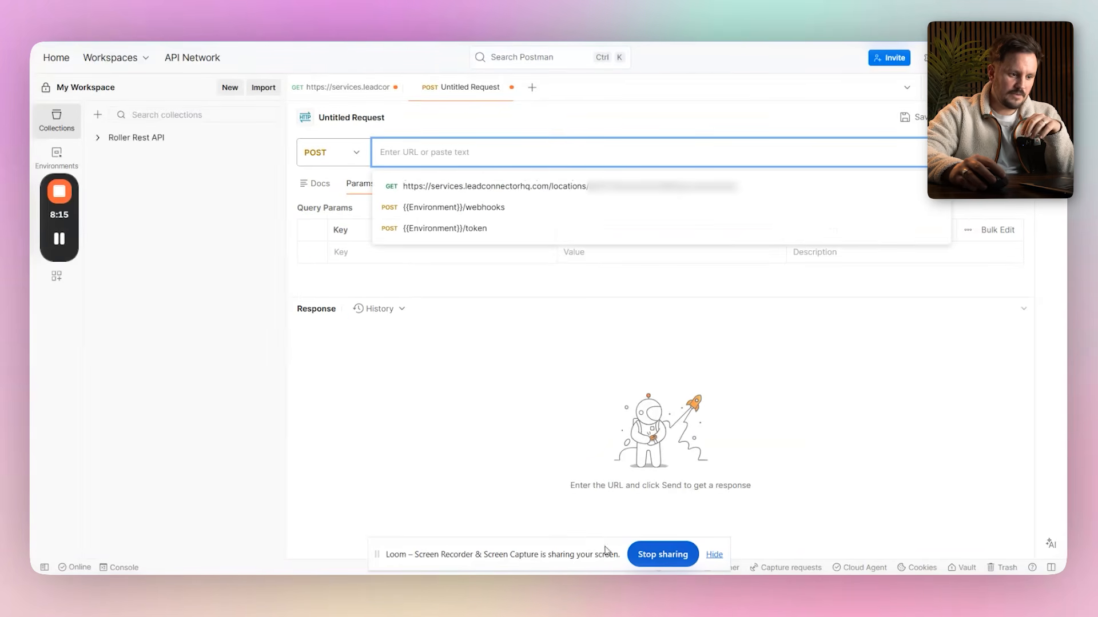
click(595, 526)
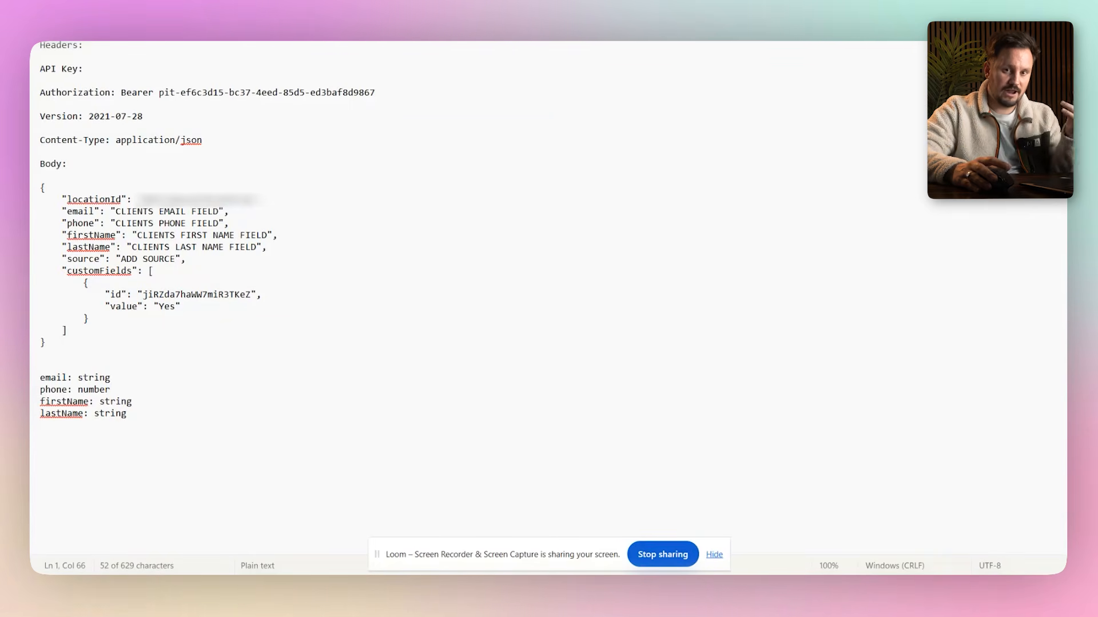
key(alt+Tab)
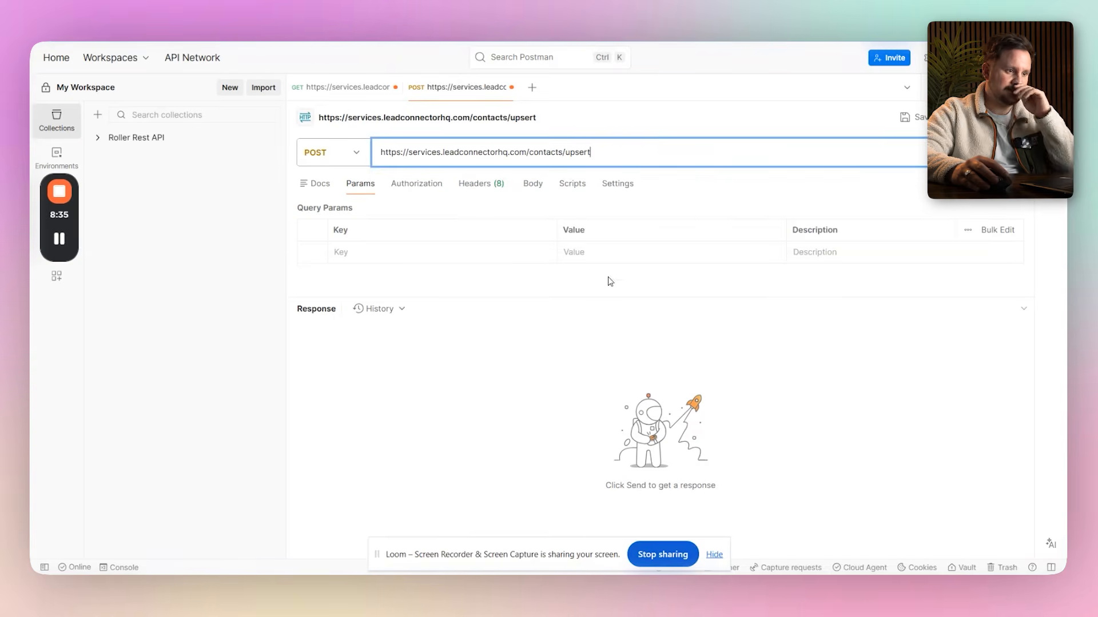
- Add Content-Type, Version and Authorization header keys to the new request
click(421, 187)
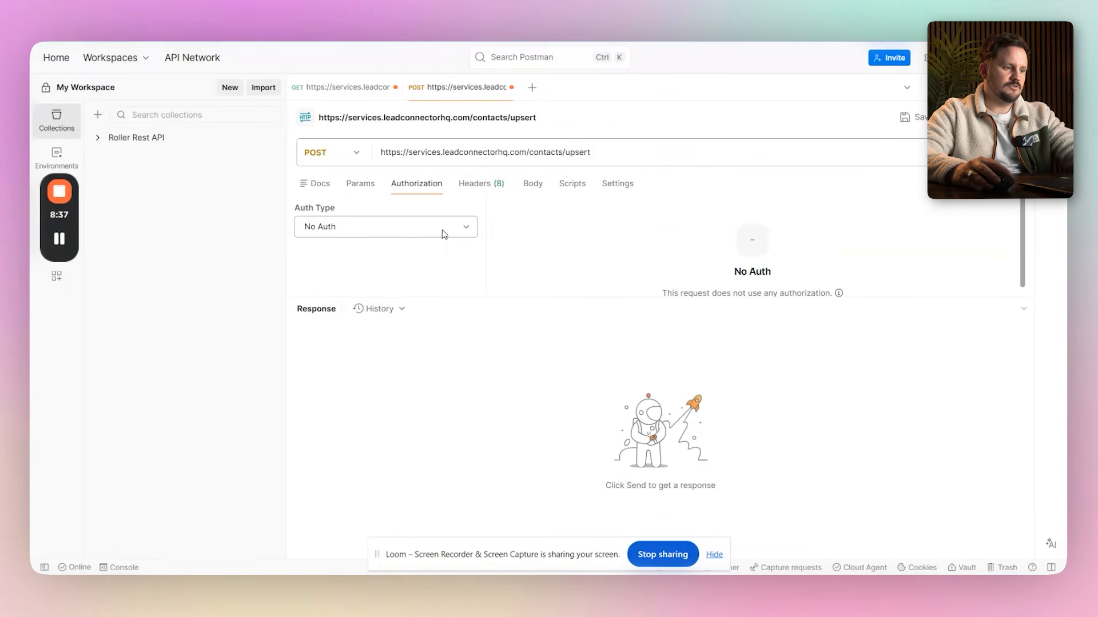
click(479, 184)
click(366, 287)
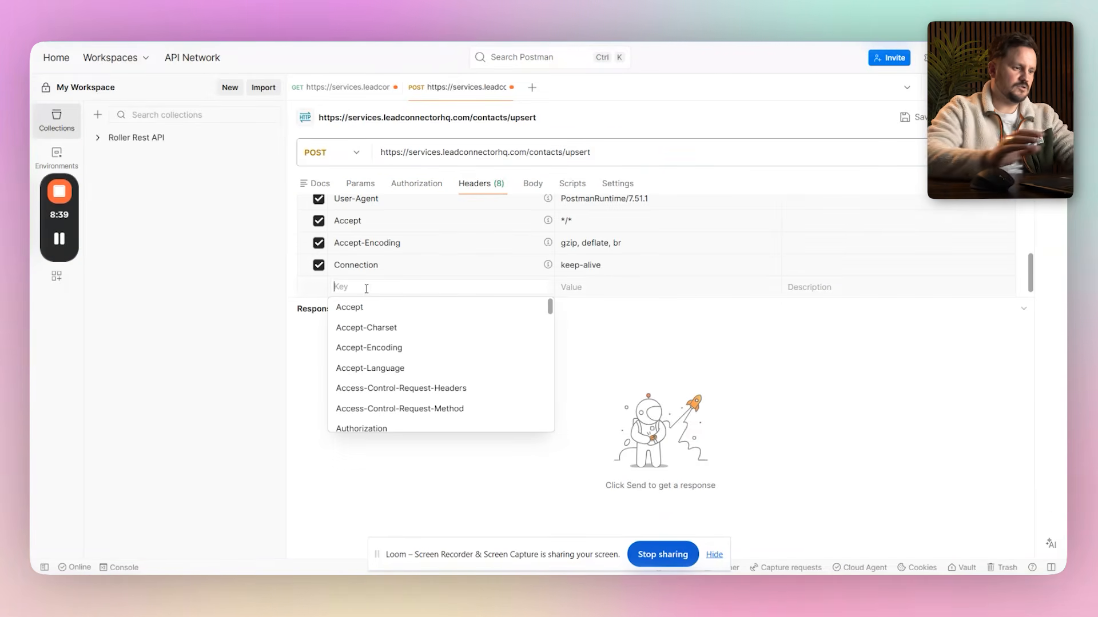
text(conten)
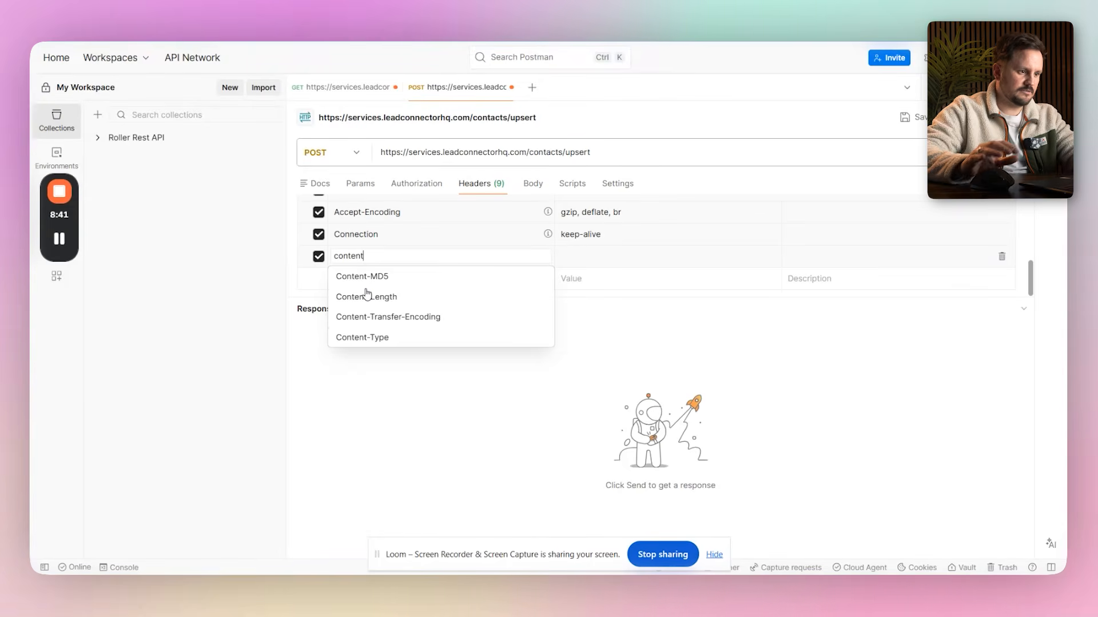
text(t)
click(366, 337)
click(367, 286)
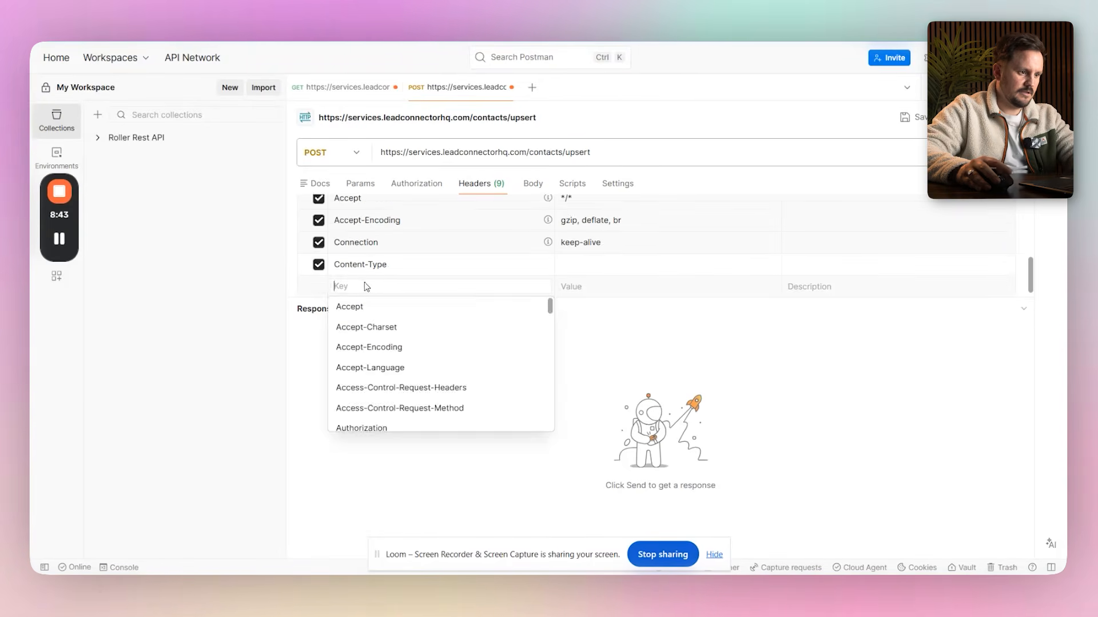
text(version)
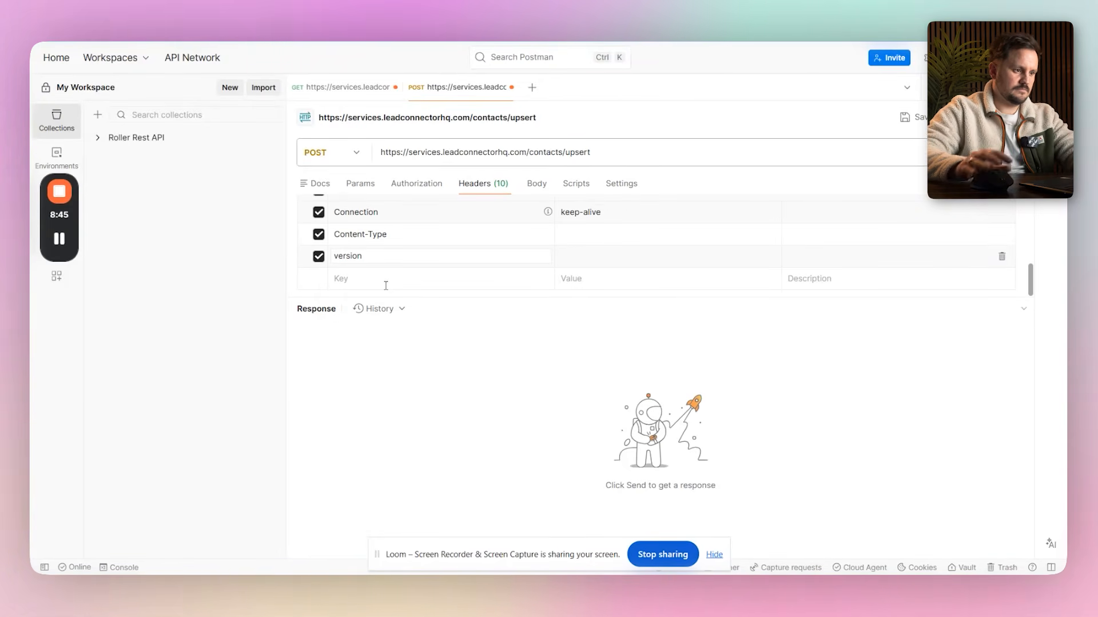
key(BackSpace)
key(BackSpace)
key(BackSpace)
key(BackSpace)
key(BackSpace)
text(Version)
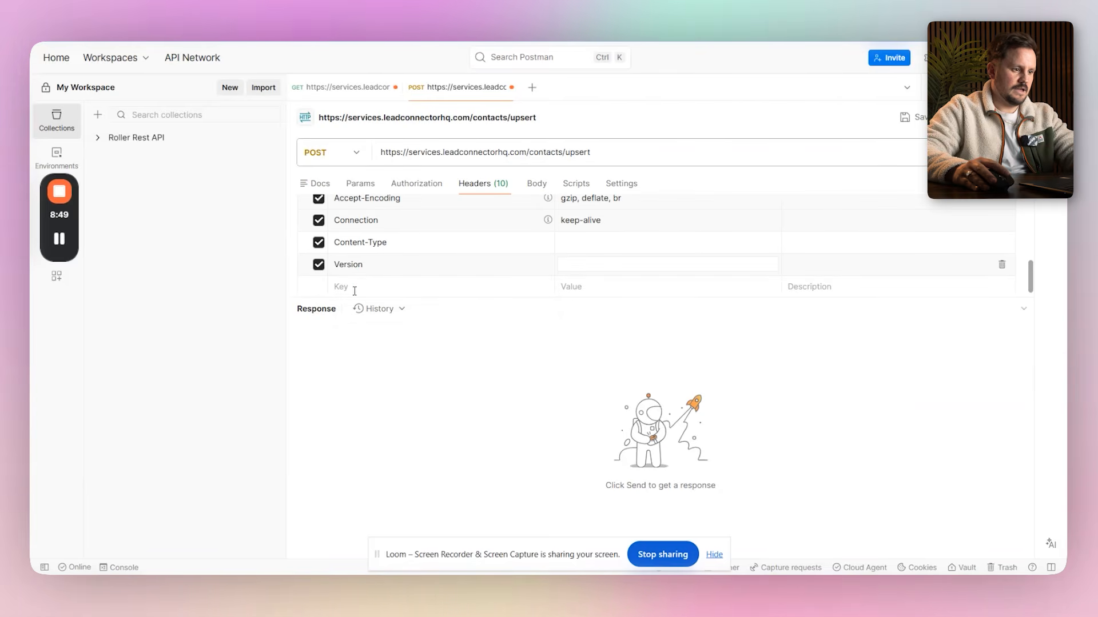
click(355, 286)
text(Autho)
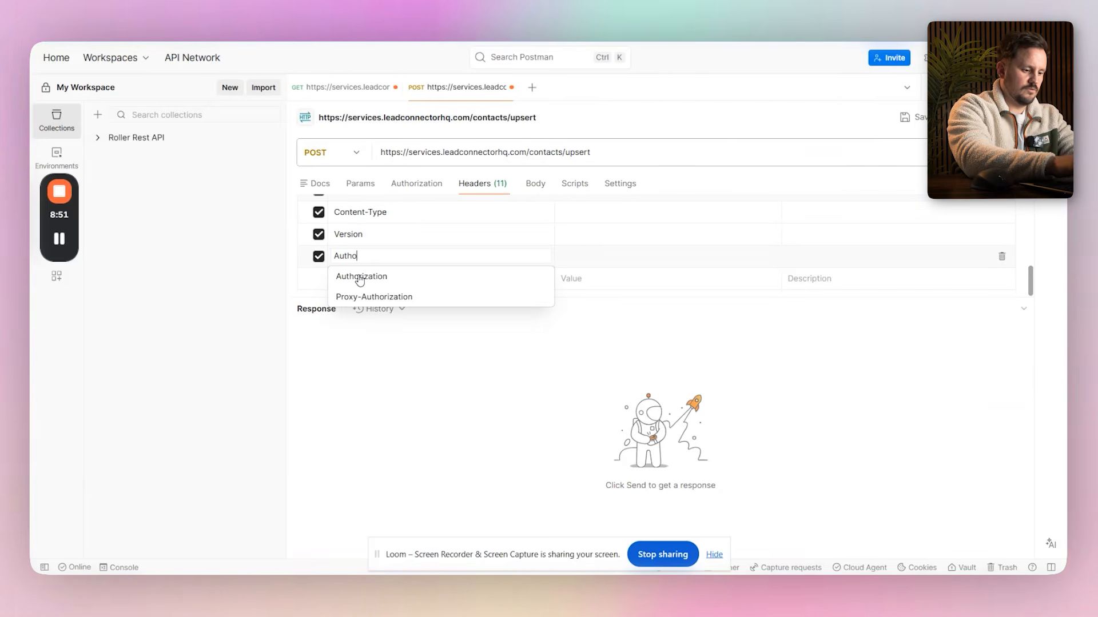
text(rization)
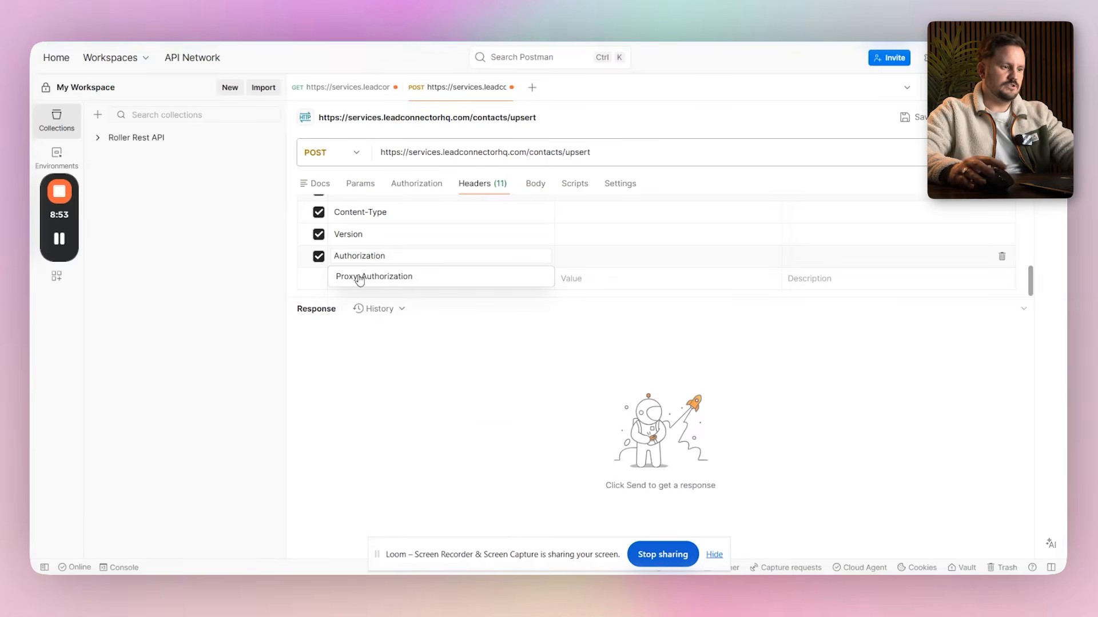
click(403, 277)
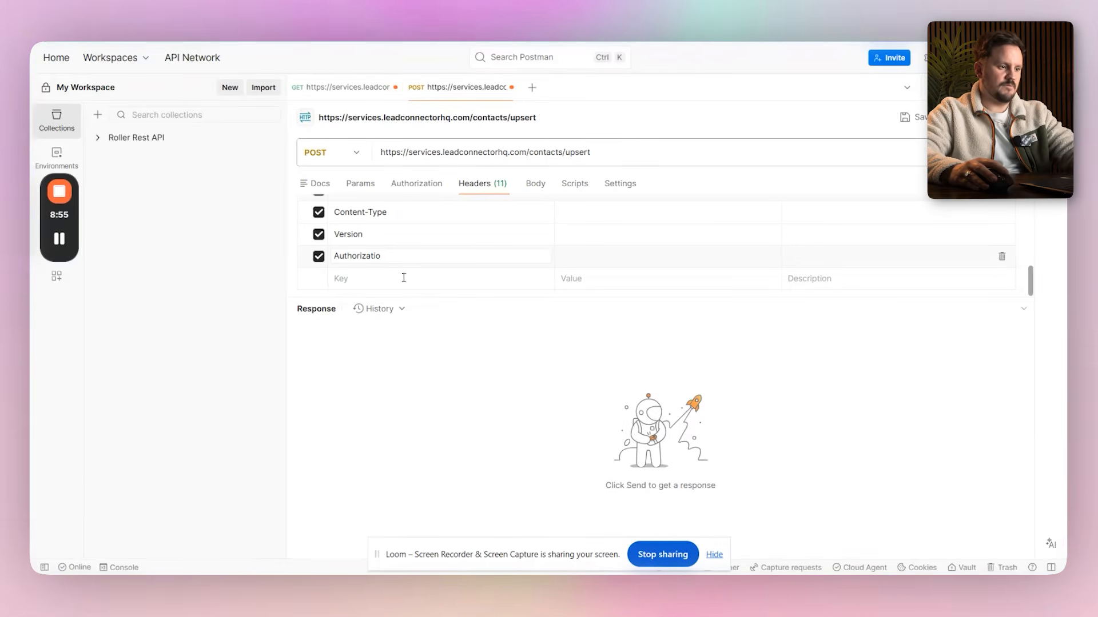
- Set the Content-Type header value to application/json
click(629, 219)
text(app)
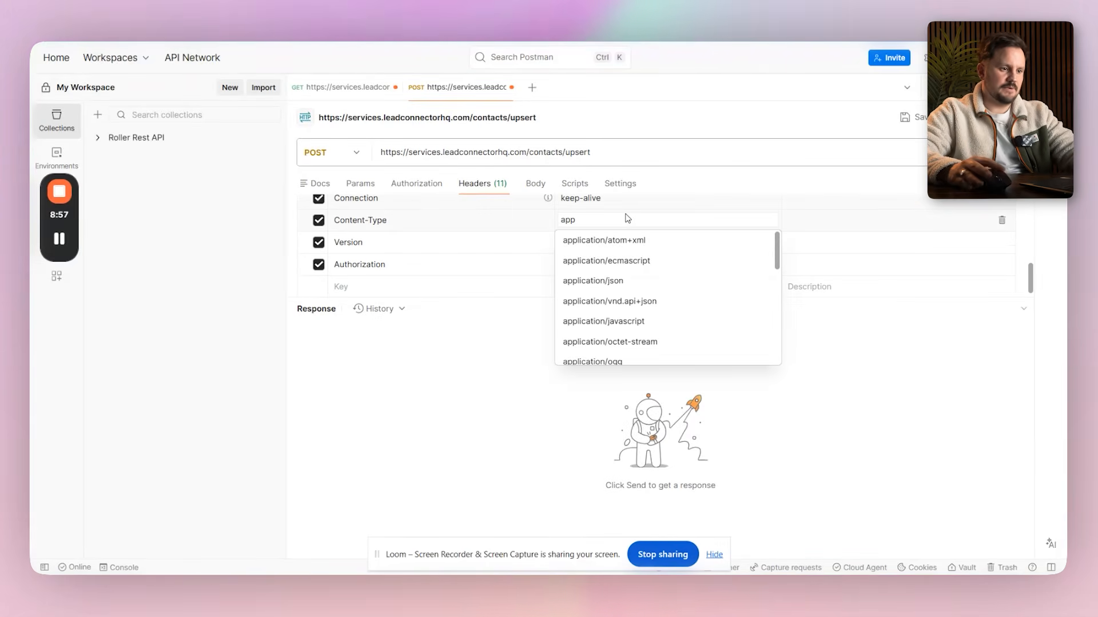
click(636, 280)
- Copy the version date from the template and set the Version header value to 2021-07-28
click(594, 247)
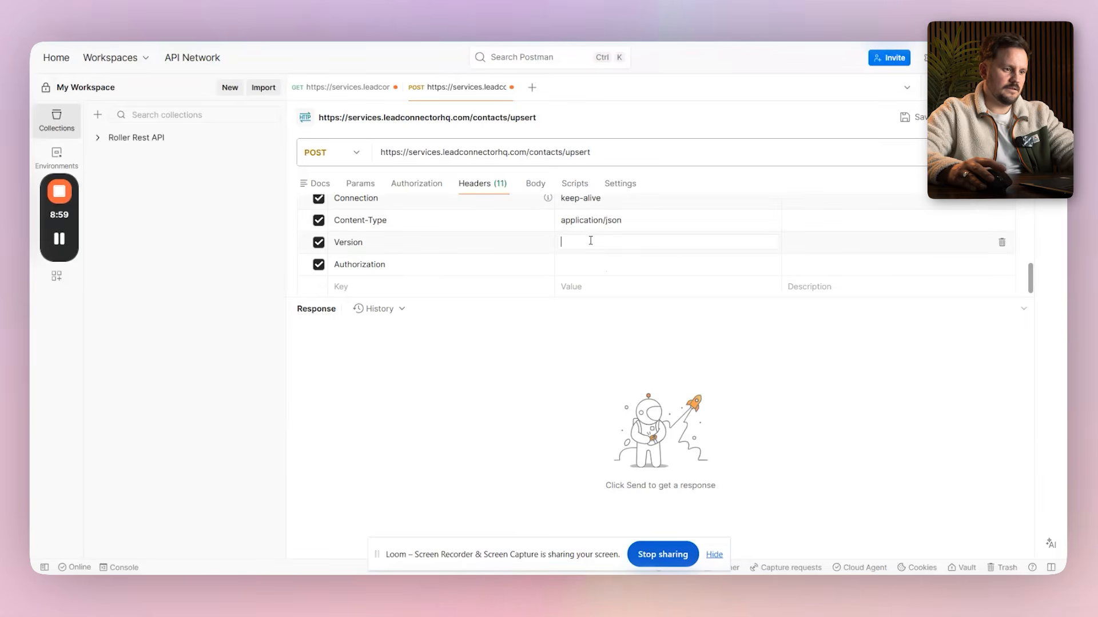
text(https://services.leadconnectorhq.com/contacts/upsert)
key(ctrl+a)
key(BackSpace)
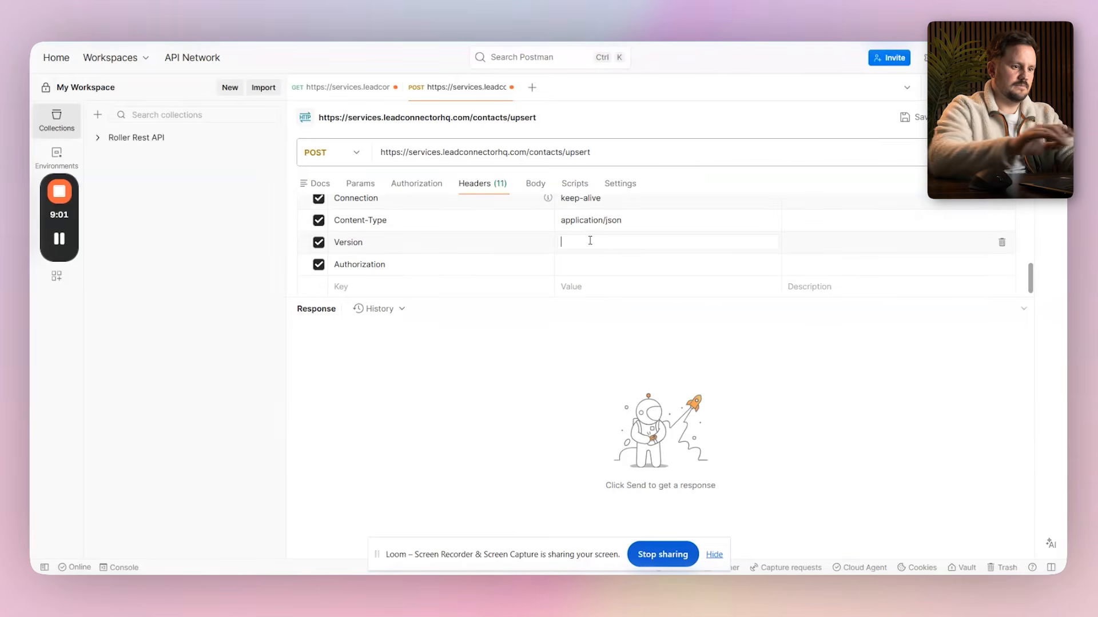
mouse_move(654, 589)
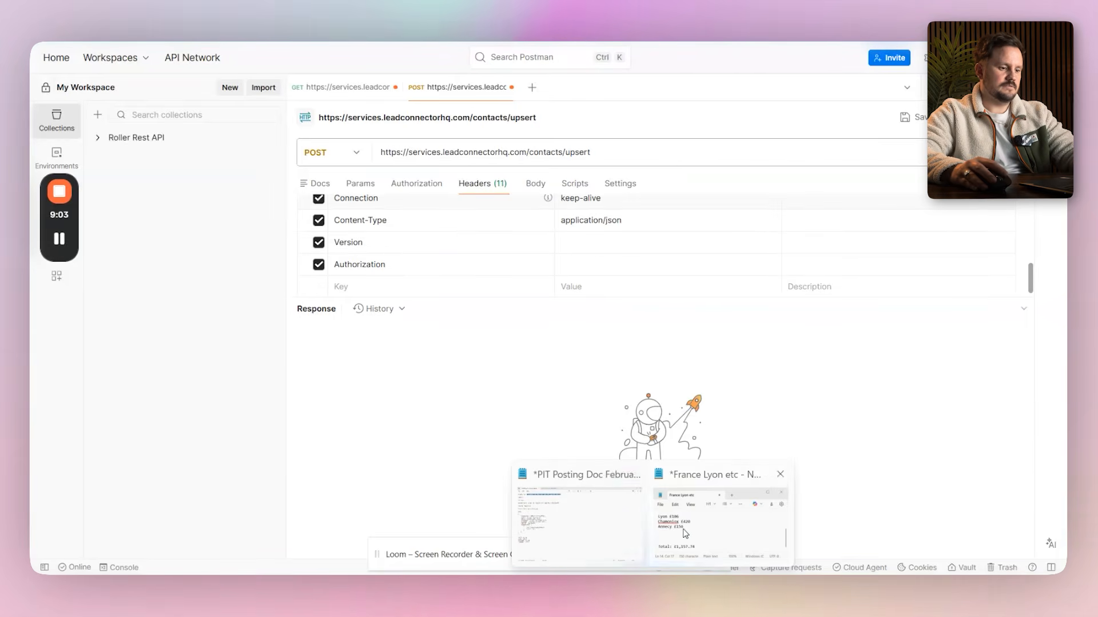
click(752, 532)
drag(168, 118, 88, 117)
key(ctrl+c)
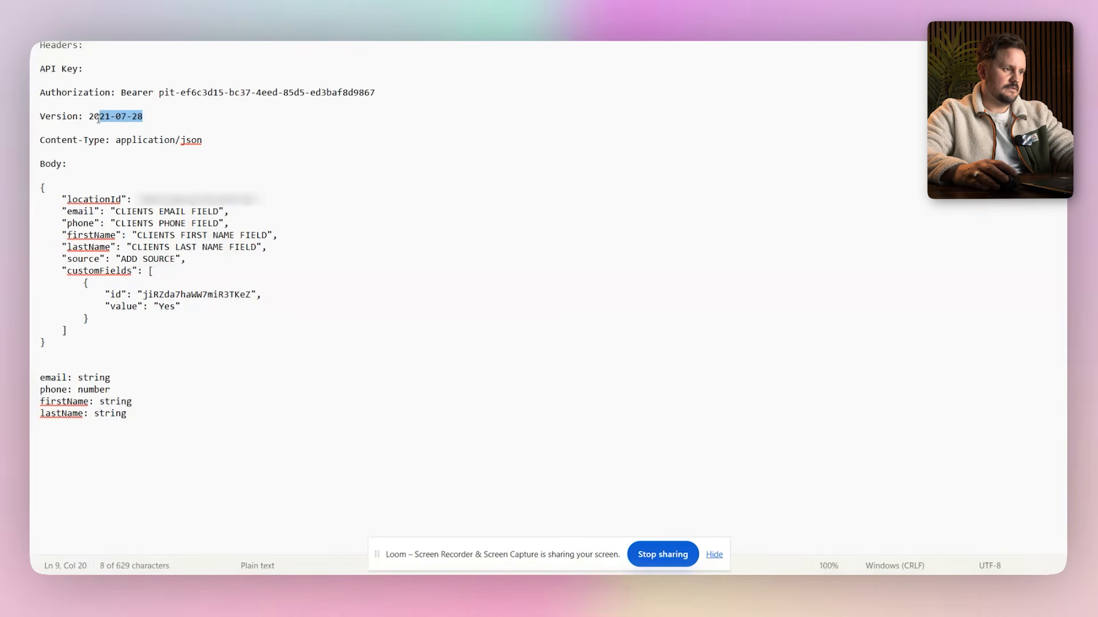
click(989, 1)
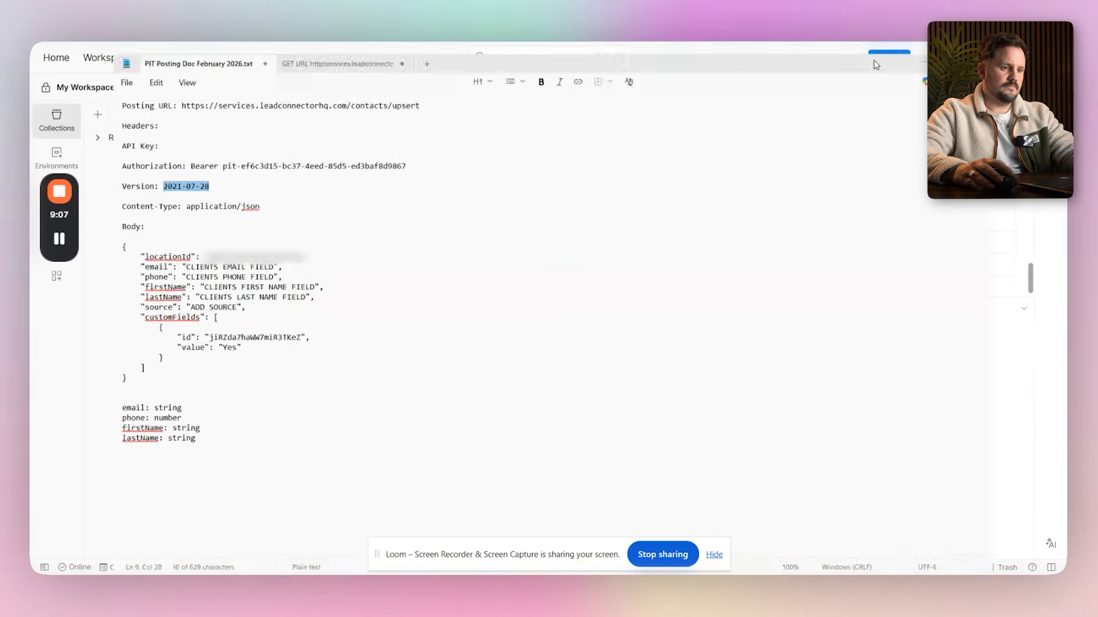
click(564, 243)
key(ctrl+v)
- Fill the Authorization header value with the Bearer private integration token copied from the template
click(582, 262)
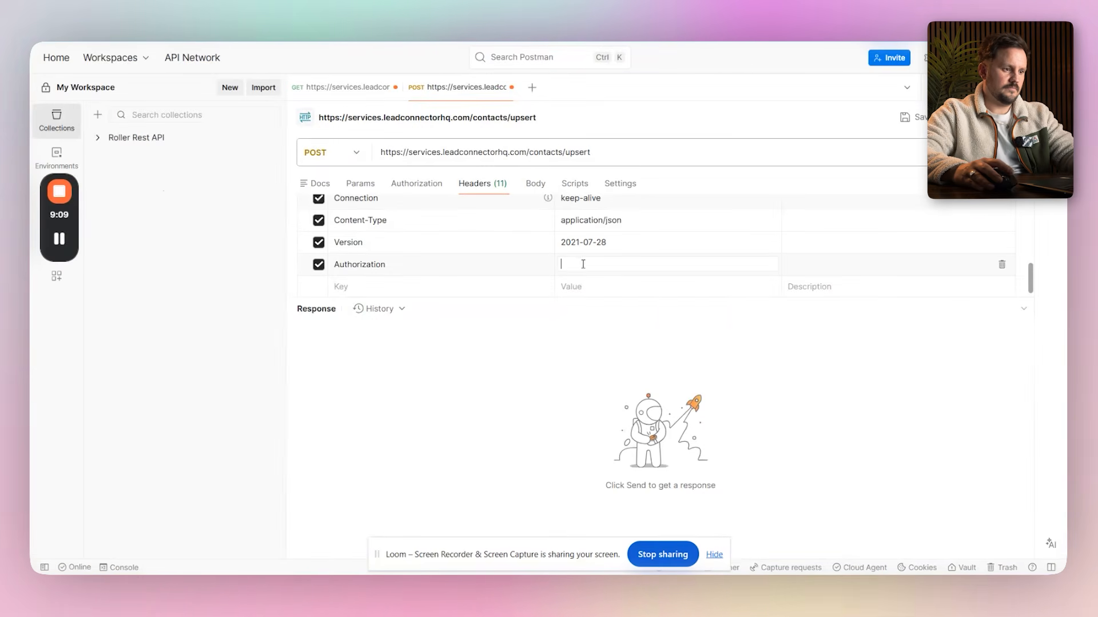
mouse_move(653, 589)
click(588, 533)
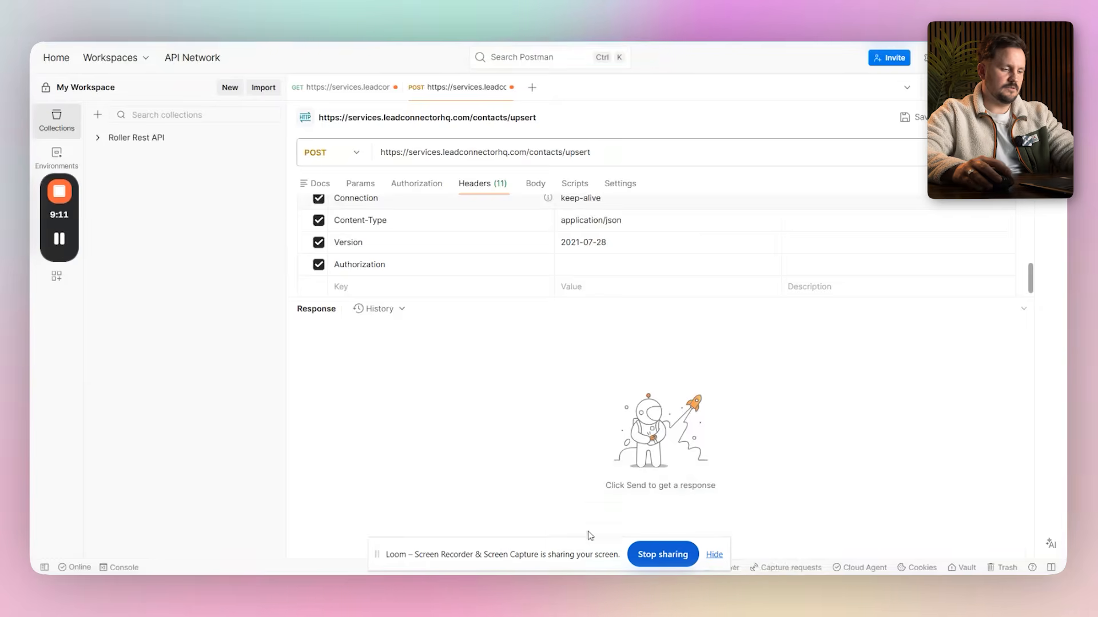
drag(390, 93, 126, 93)
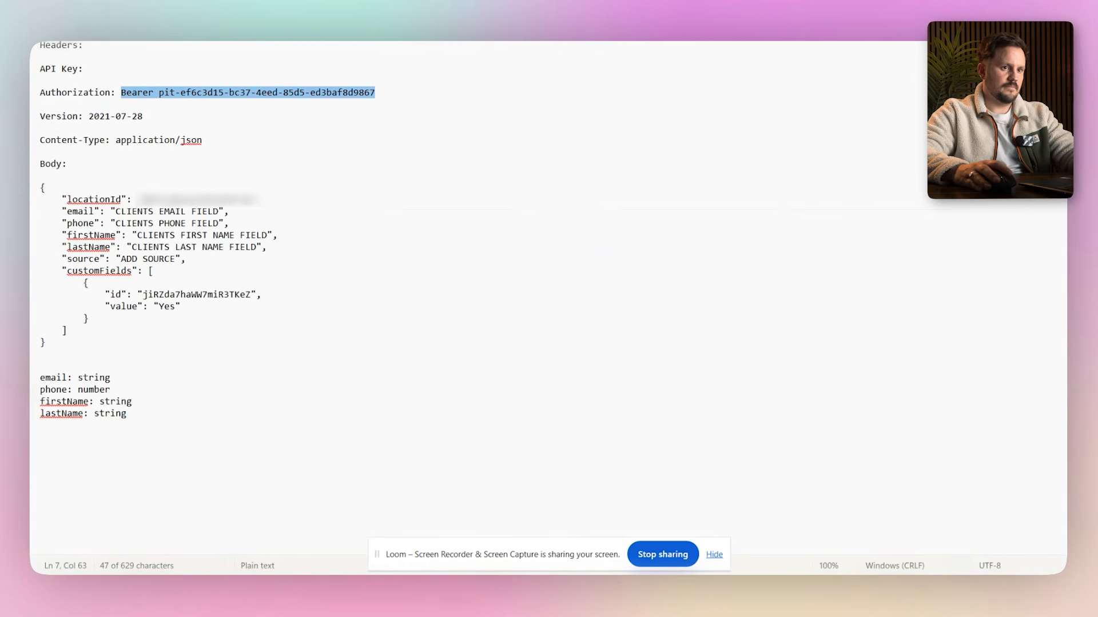
key(alt+Tab)
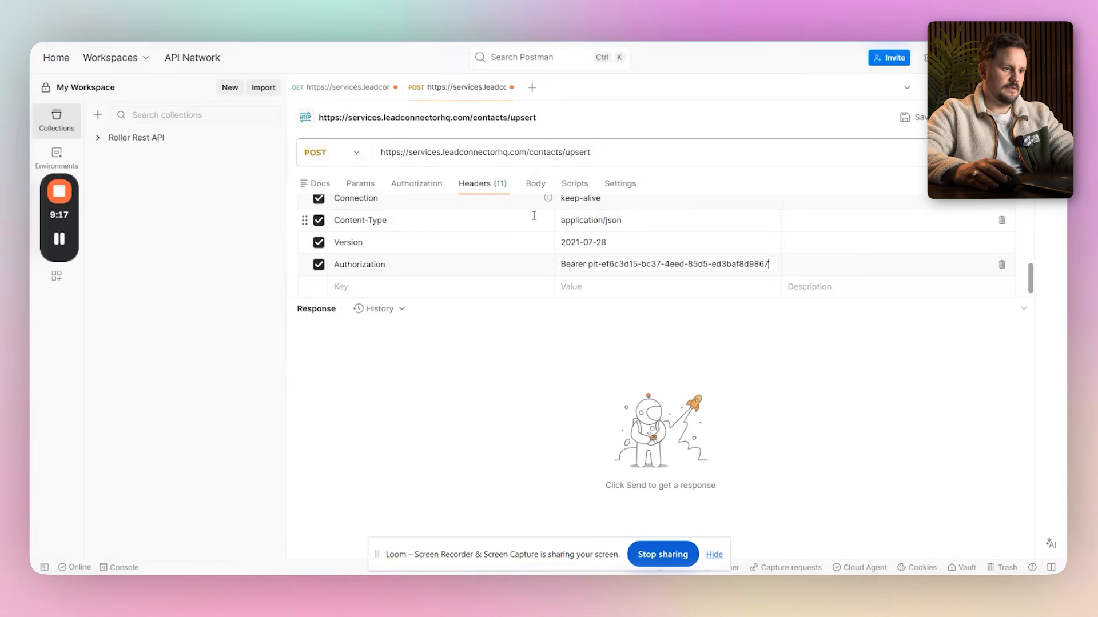
- Copy the JSON body from the template and paste it into the request's raw JSON body
click(426, 184)
click(538, 185)
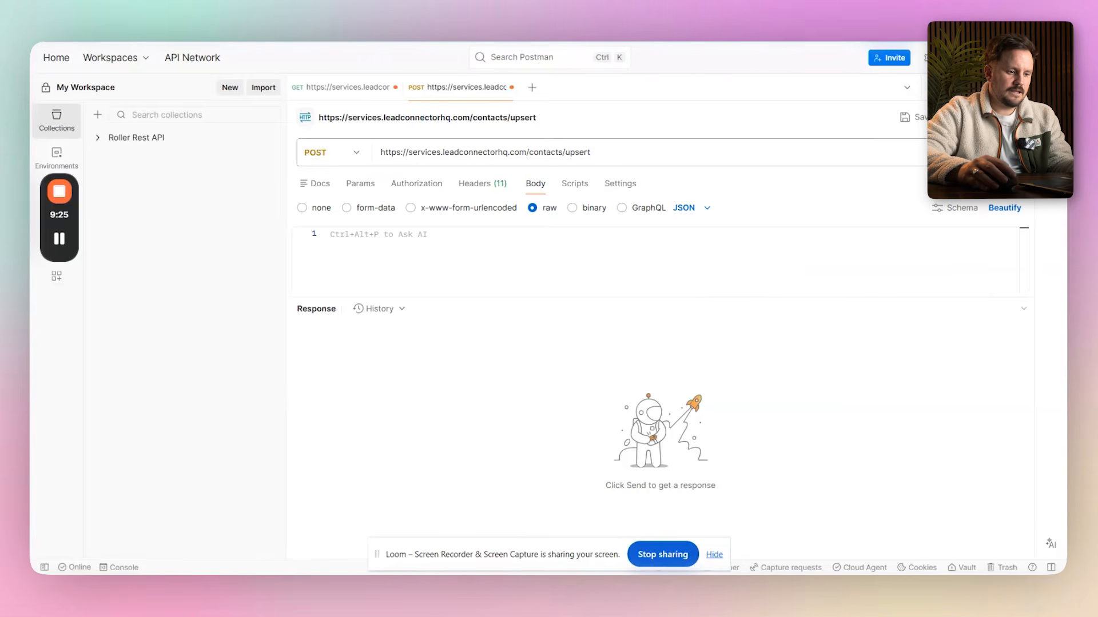
mouse_move(796, 527)
click(718, 546)
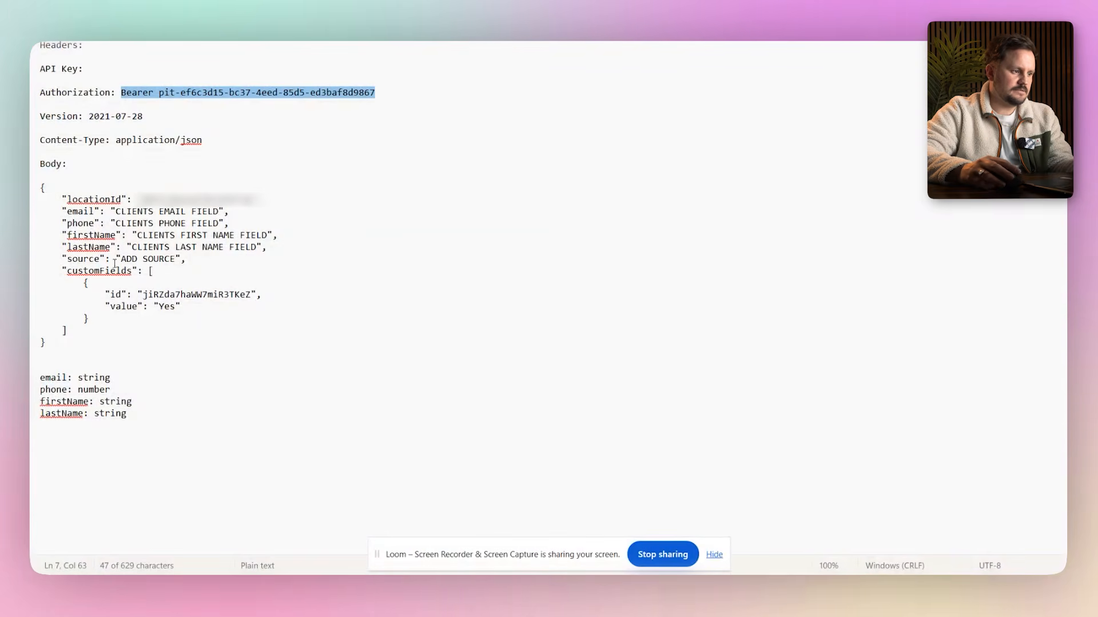
drag(46, 343, 32, 193)
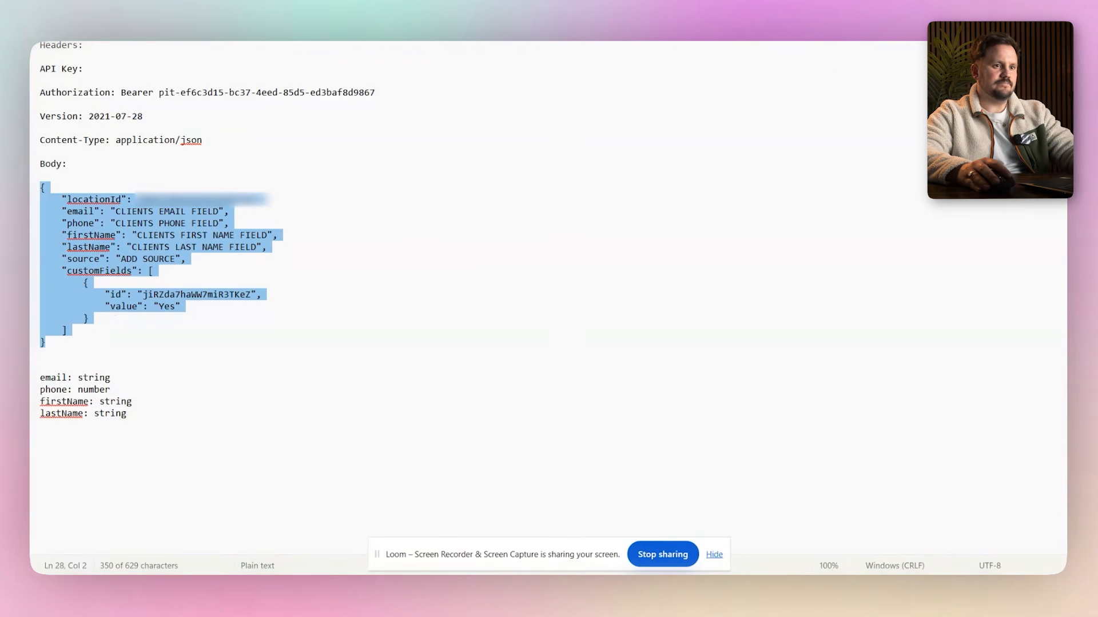
key(alt+Tab)
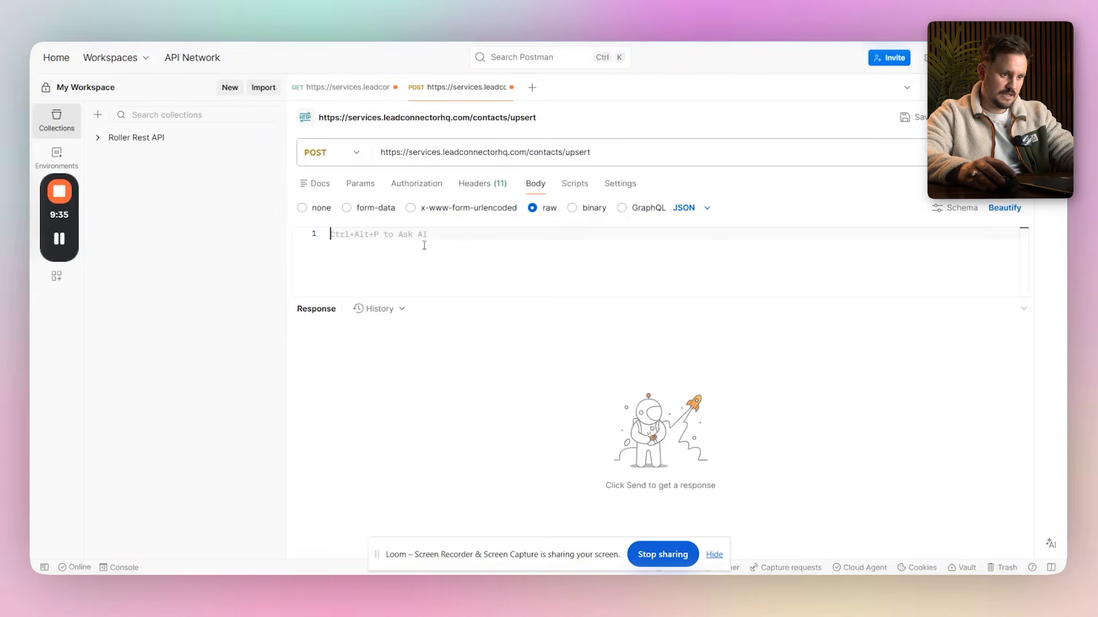
drag(507, 296, 514, 458)
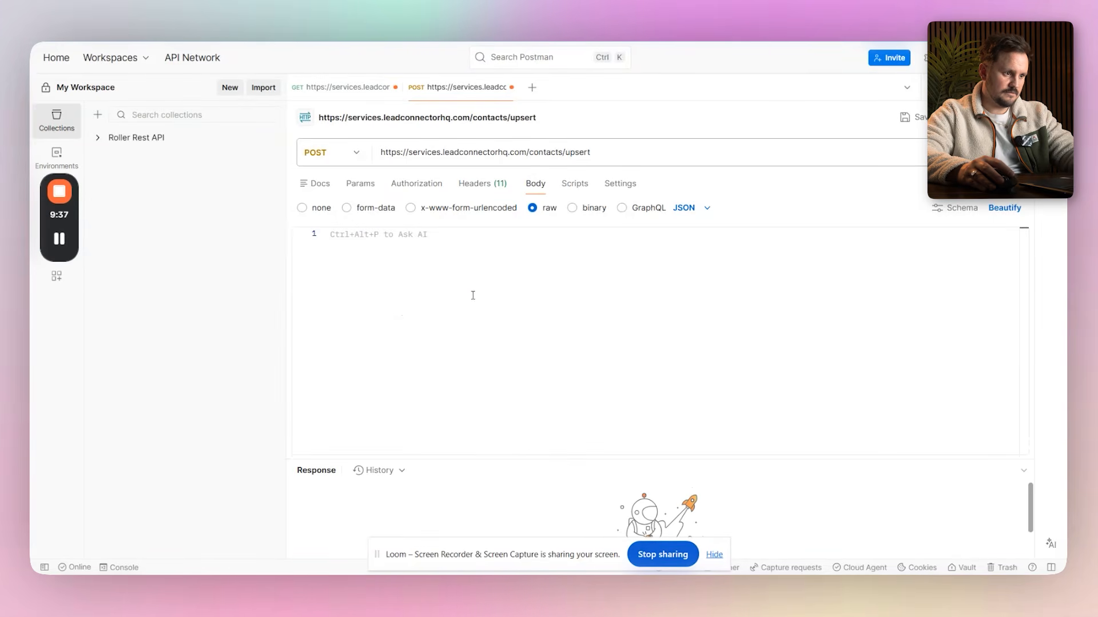
key(ctrl+v)
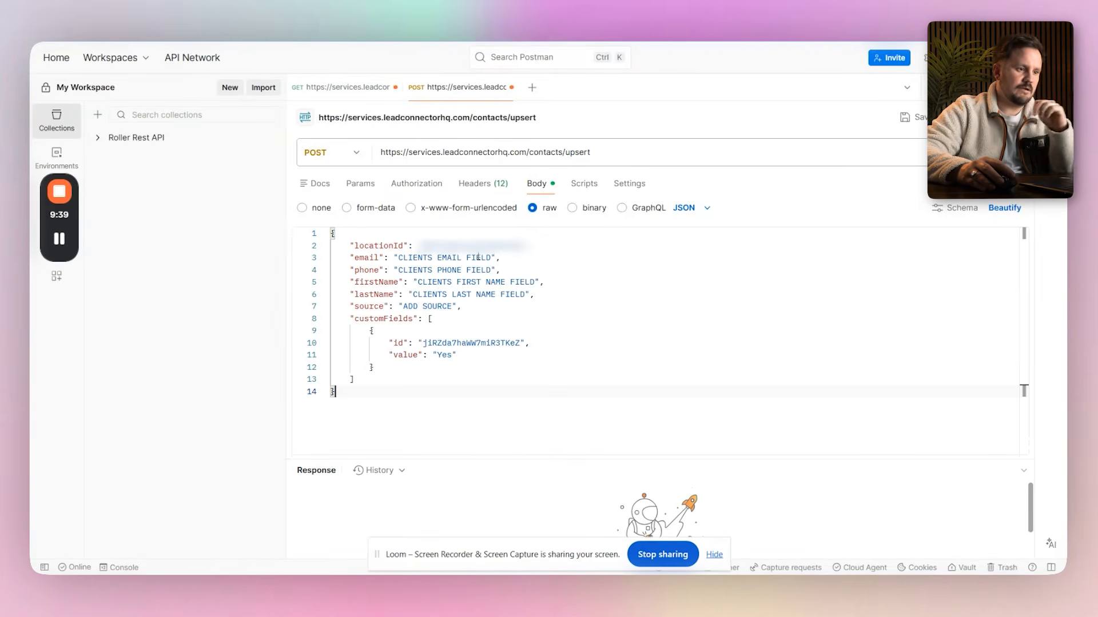
- Replace the email placeholder in the body with the contact's e-mail address
drag(492, 259, 399, 259)
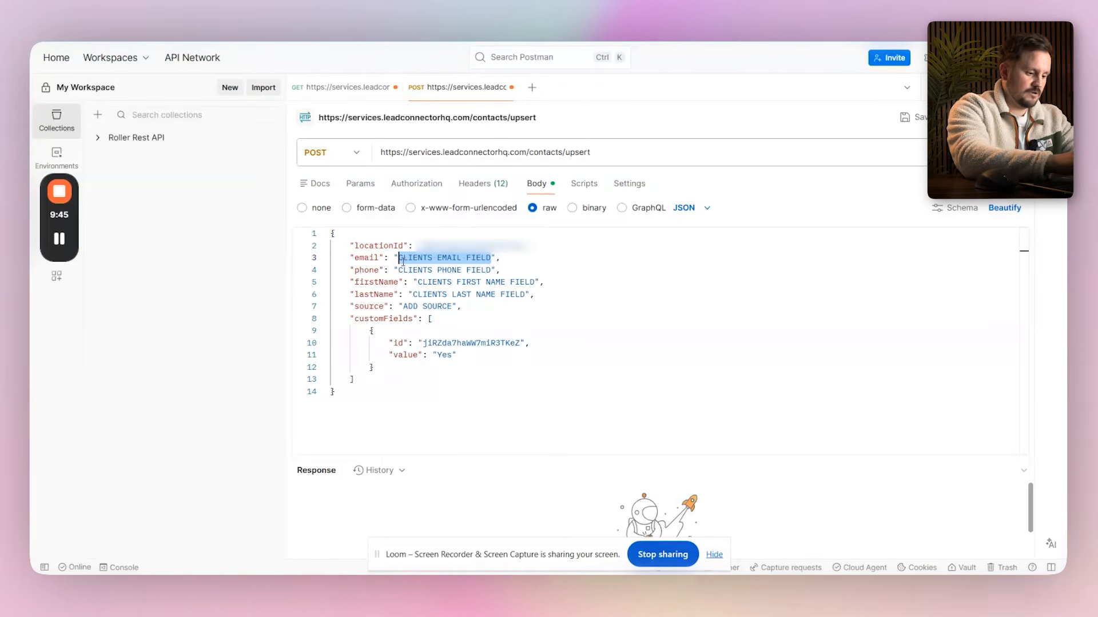
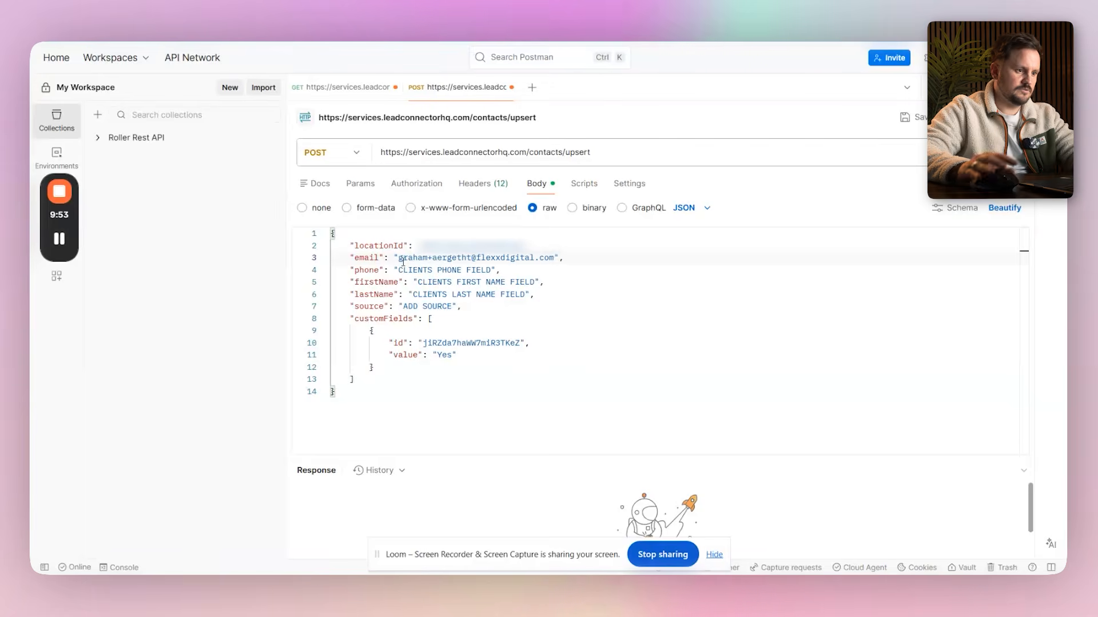
- Replace the phone placeholder with the contact's phone number including the +44 country code
drag(491, 270, 405, 270)
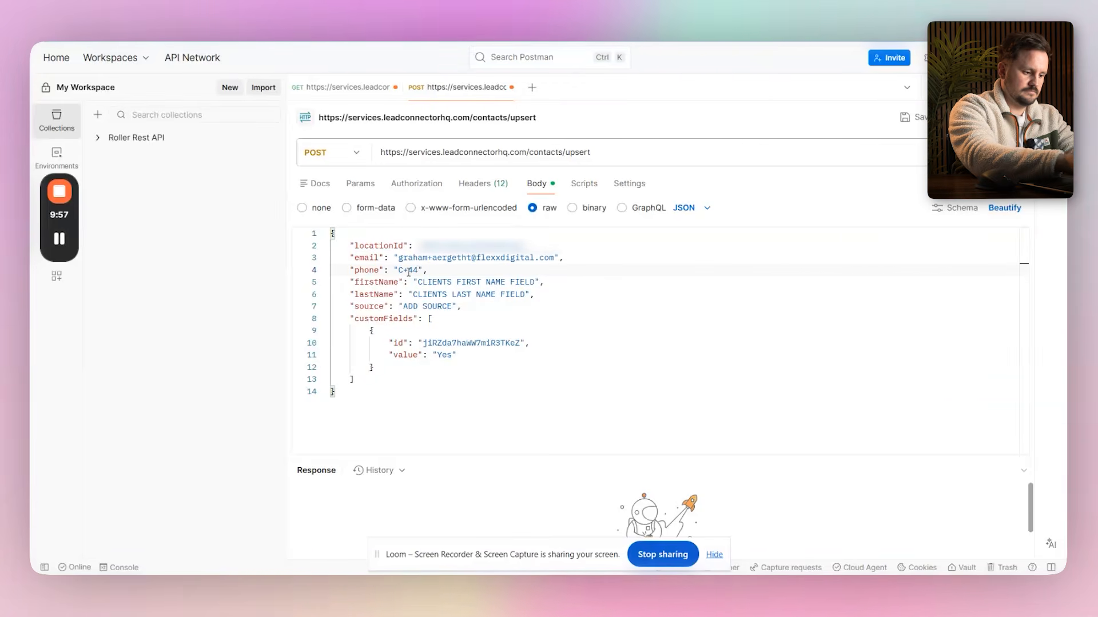
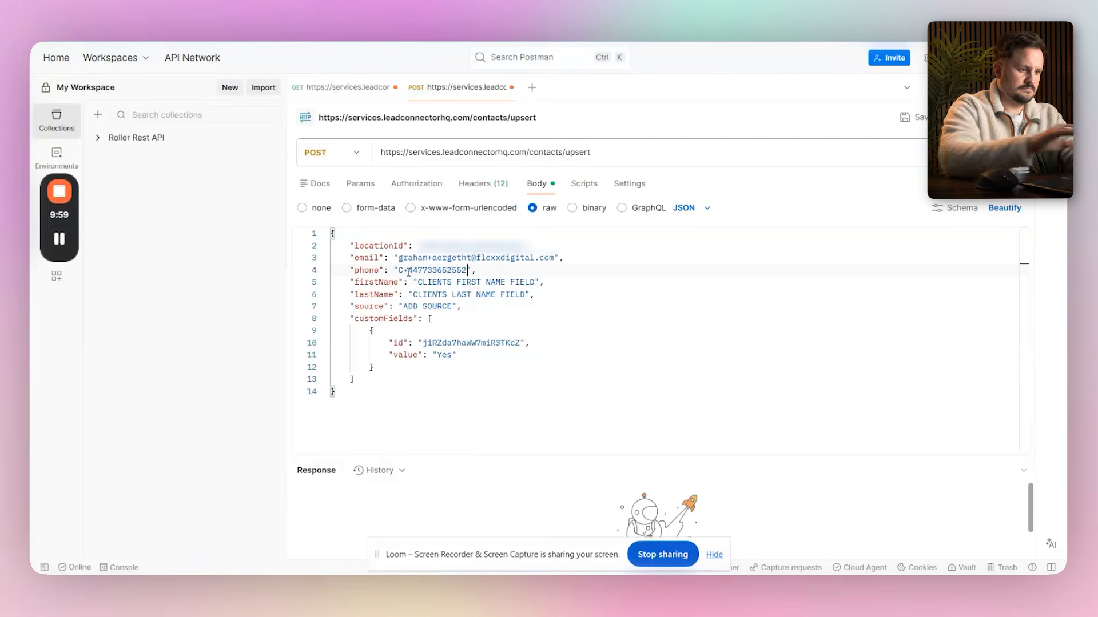
- Set firstName to the contact's first name and lastName to APITEST
drag(537, 282, 434, 282)
text(Graham)
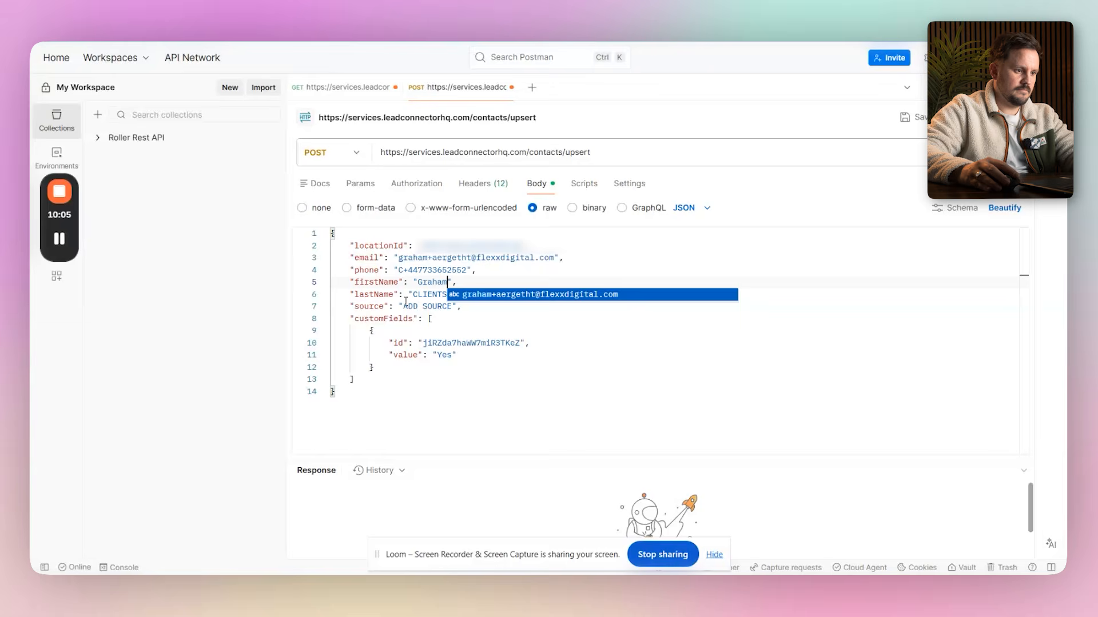
drag(411, 294, 477, 292)
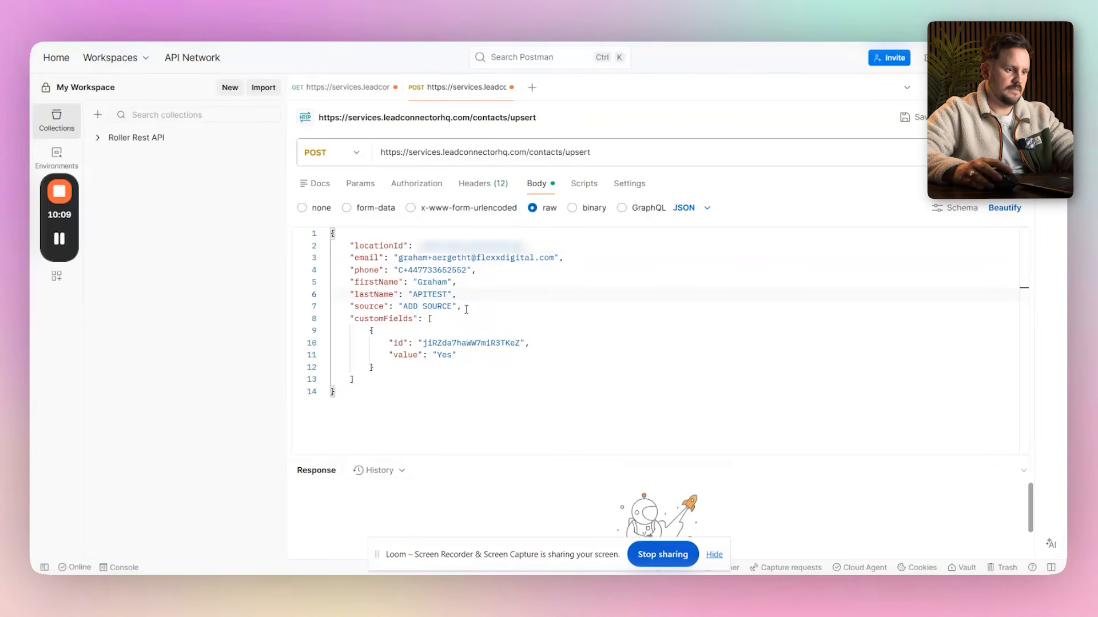
- Set the source value to Flexxable Live API
drag(452, 306, 404, 307)
text(Flexx)
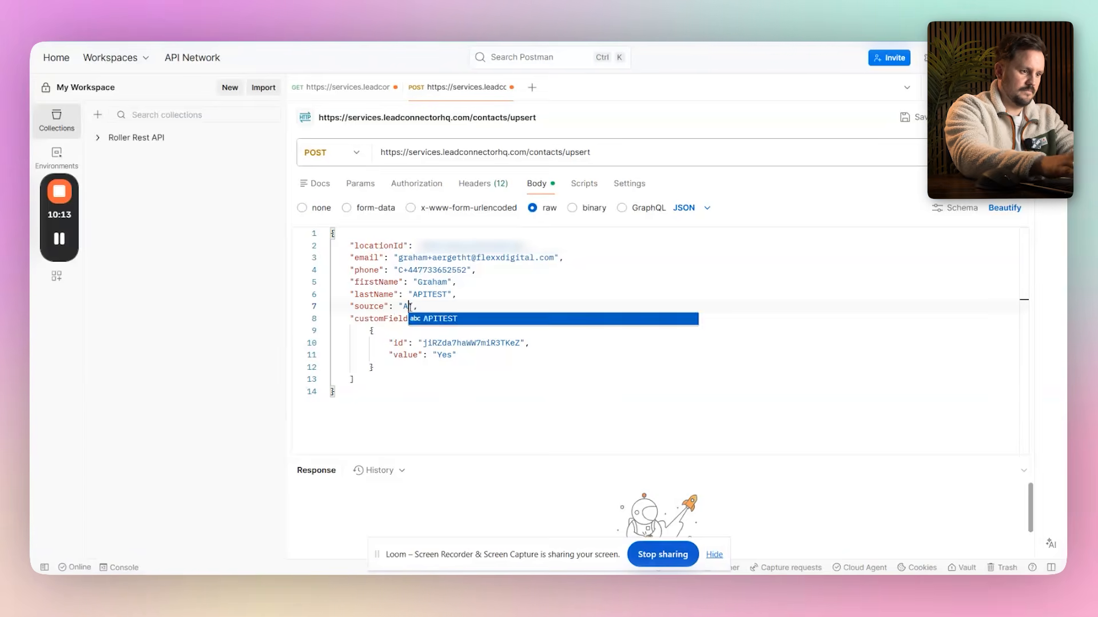
text(able PIT)
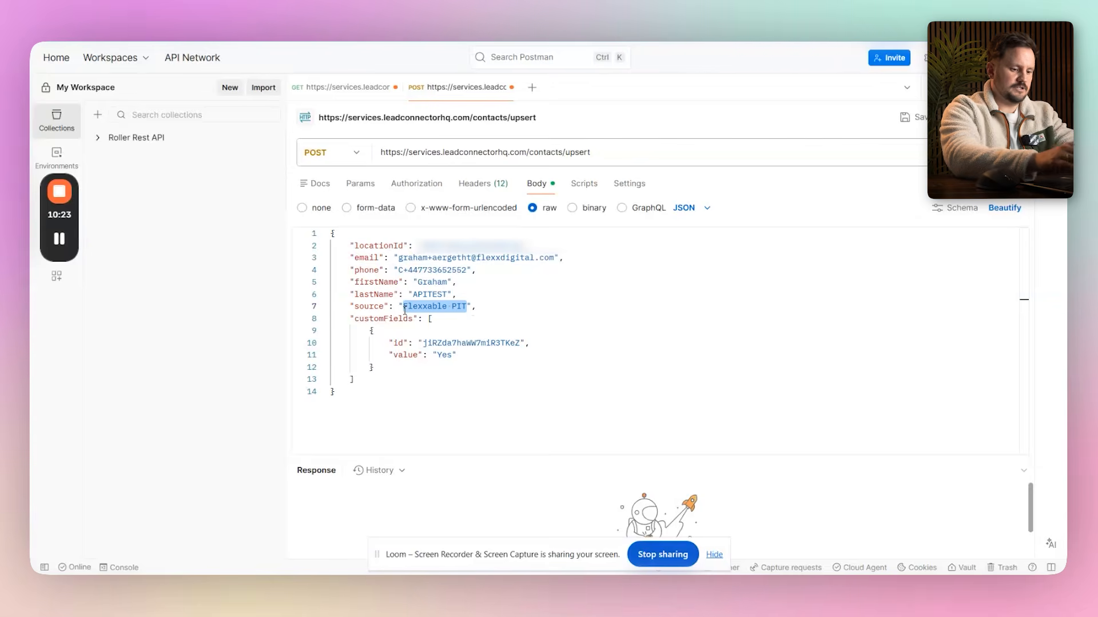
text(Fl)
text(exxable)
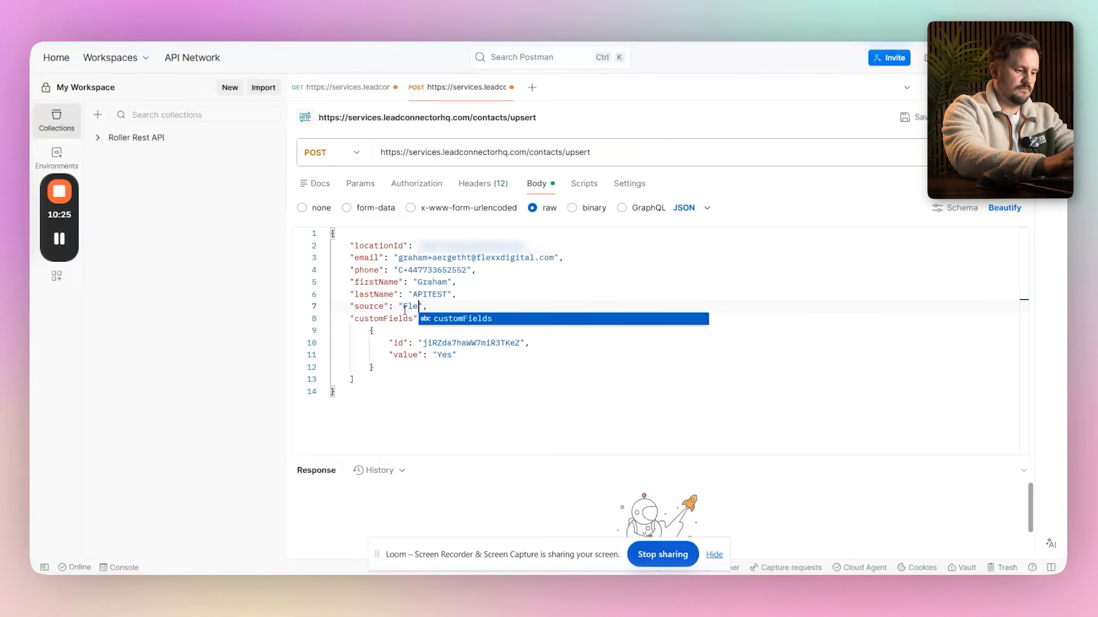
text( ive)
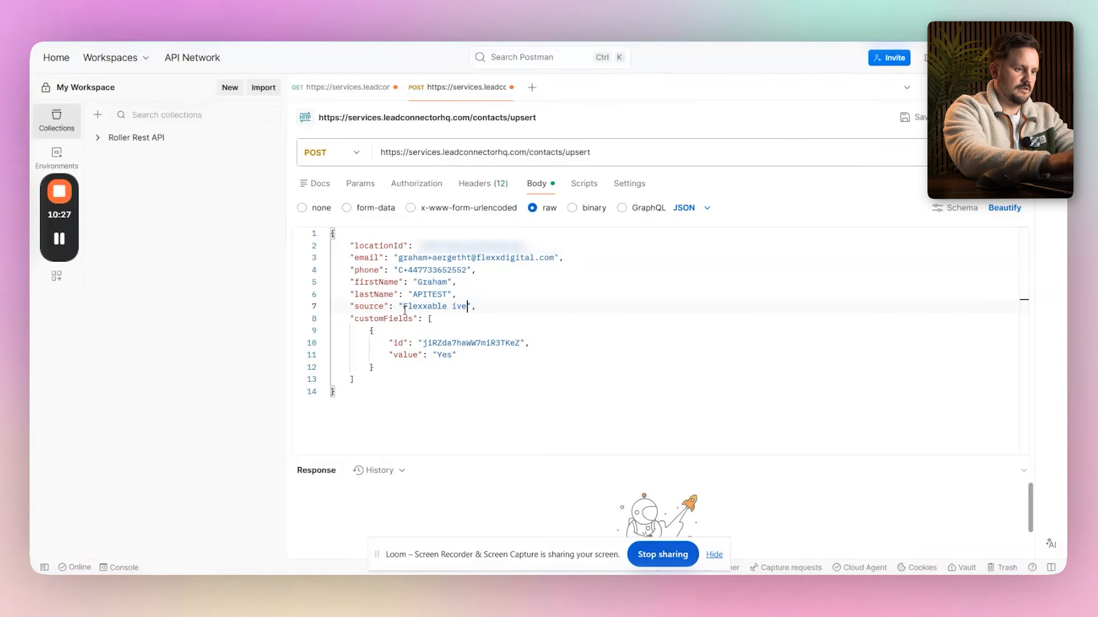
text(Live API)
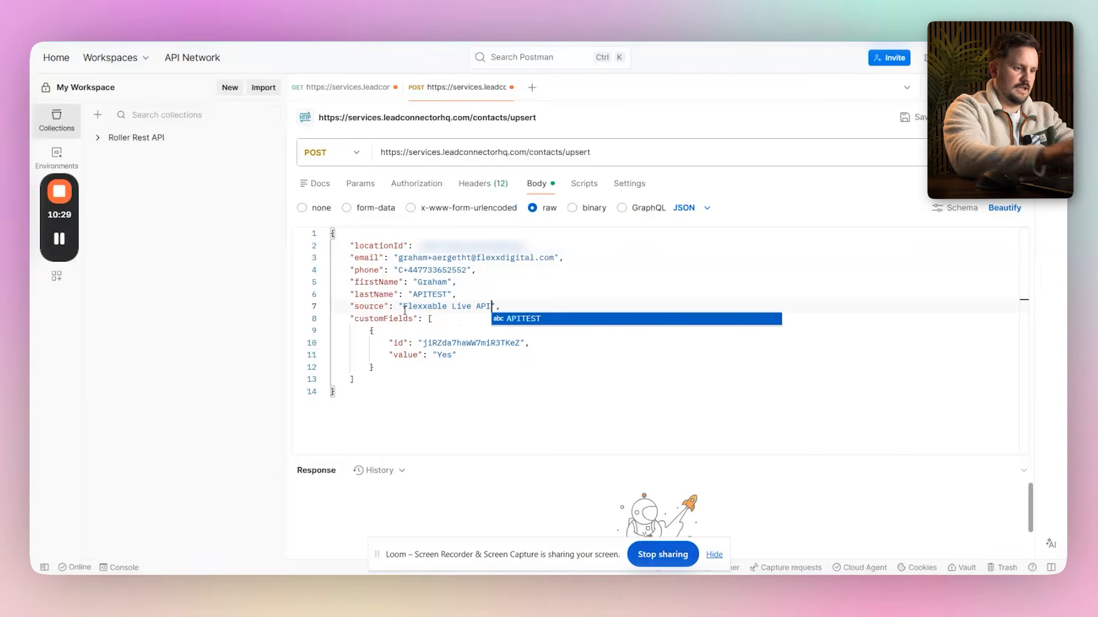
click(482, 412)
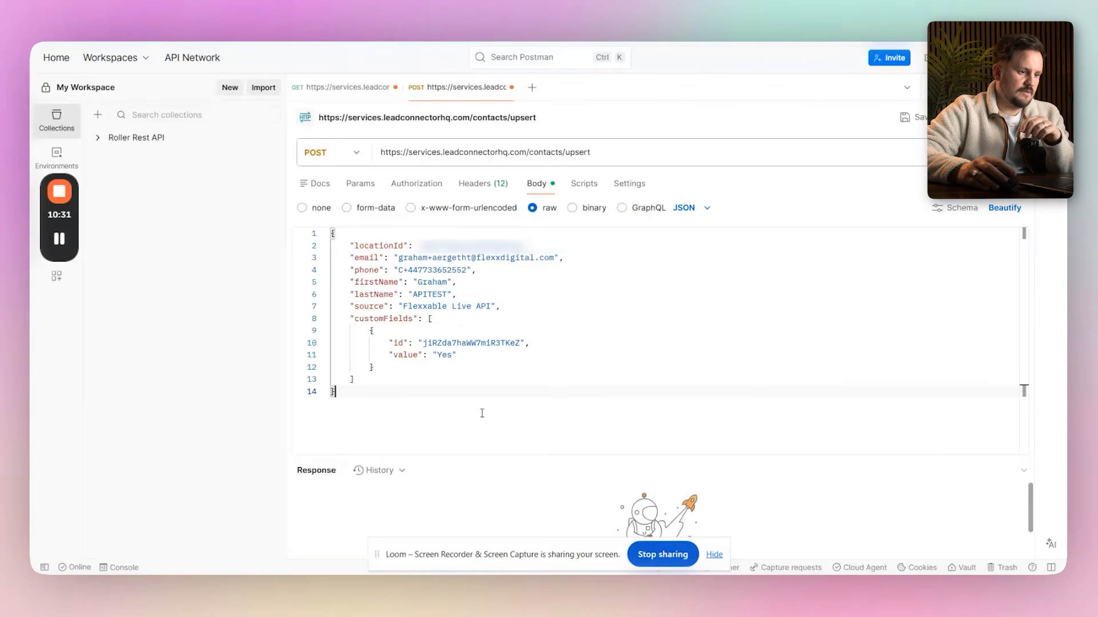
- Remove the stray character before the phone number so it starts with +44
double_click(466, 343)
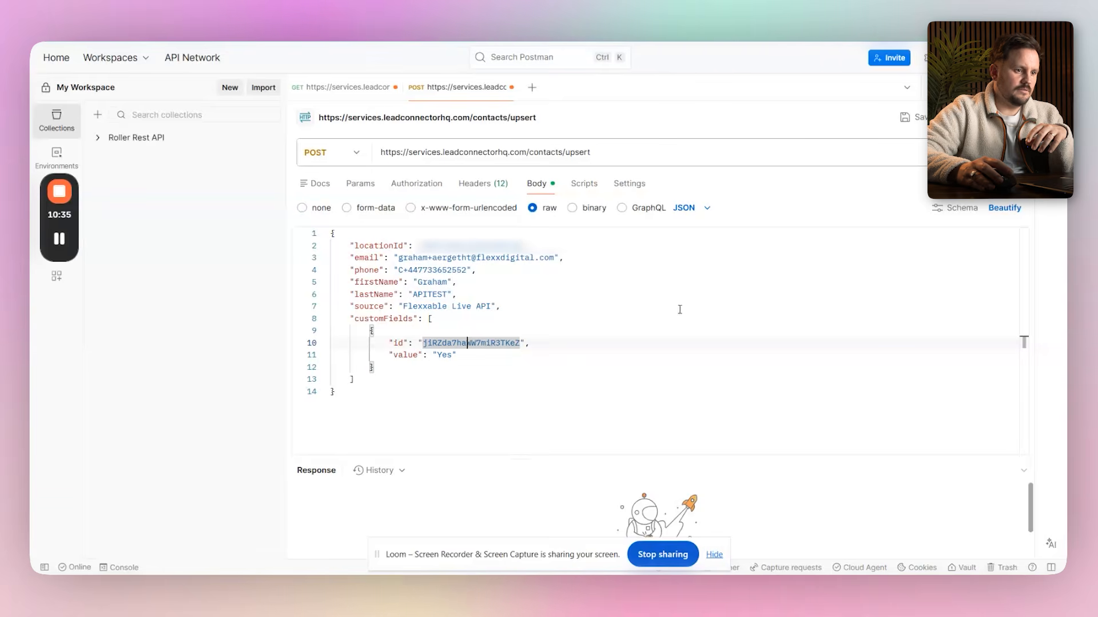
click(475, 259)
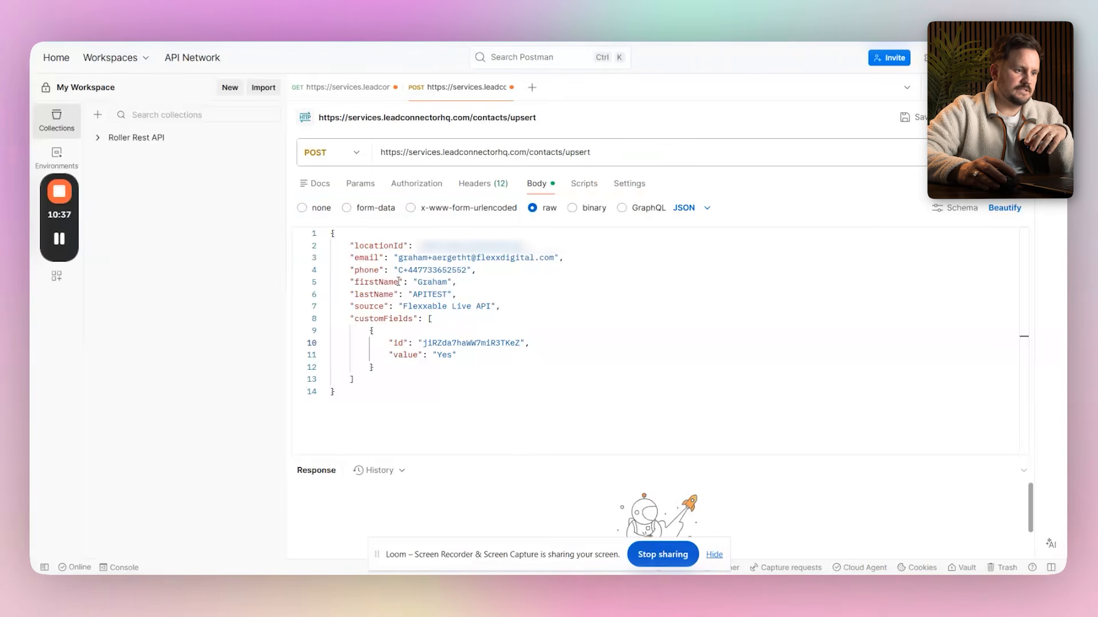
drag(399, 270, 465, 273)
key(ctrl+z)
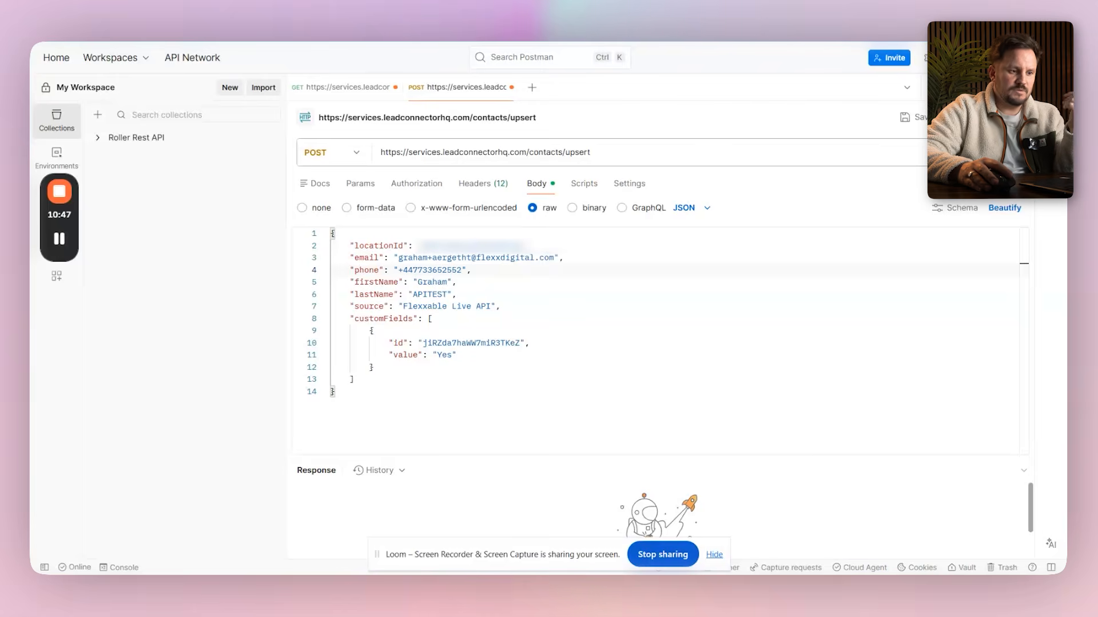
- Send the upsert request and scroll through the response body
key(ctrl+Return)
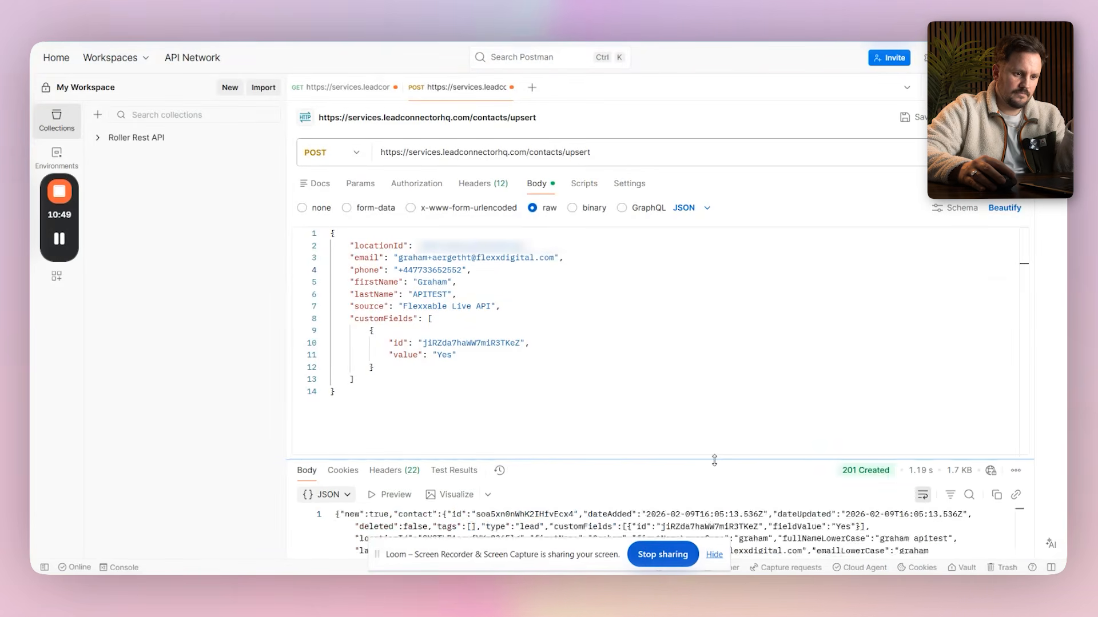
drag(714, 460, 711, 324)
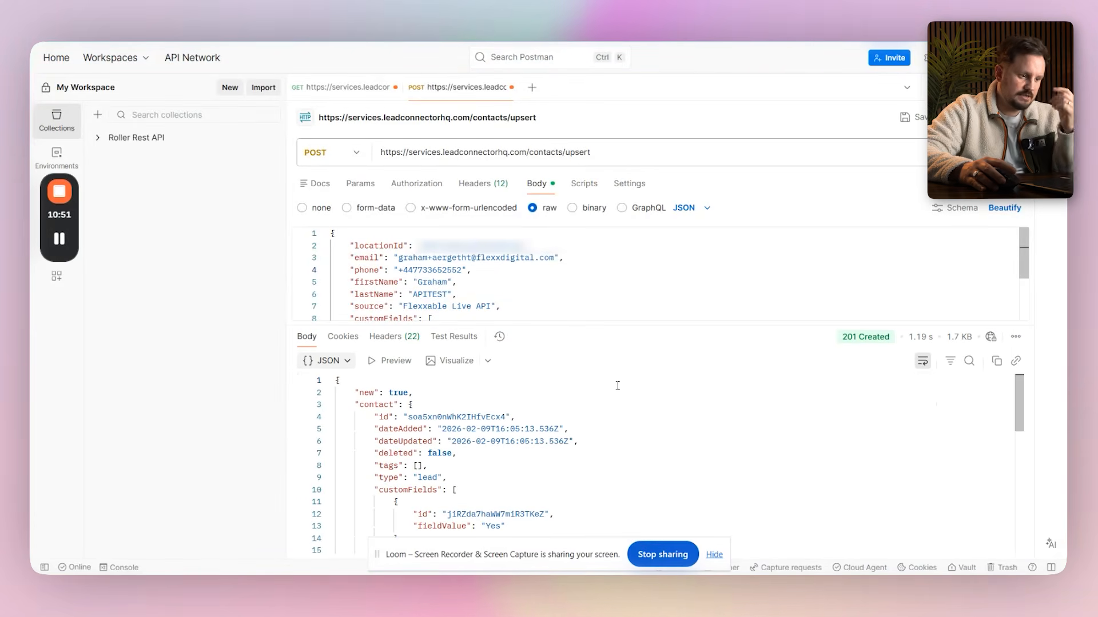
scroll(522, 437, down, 3)
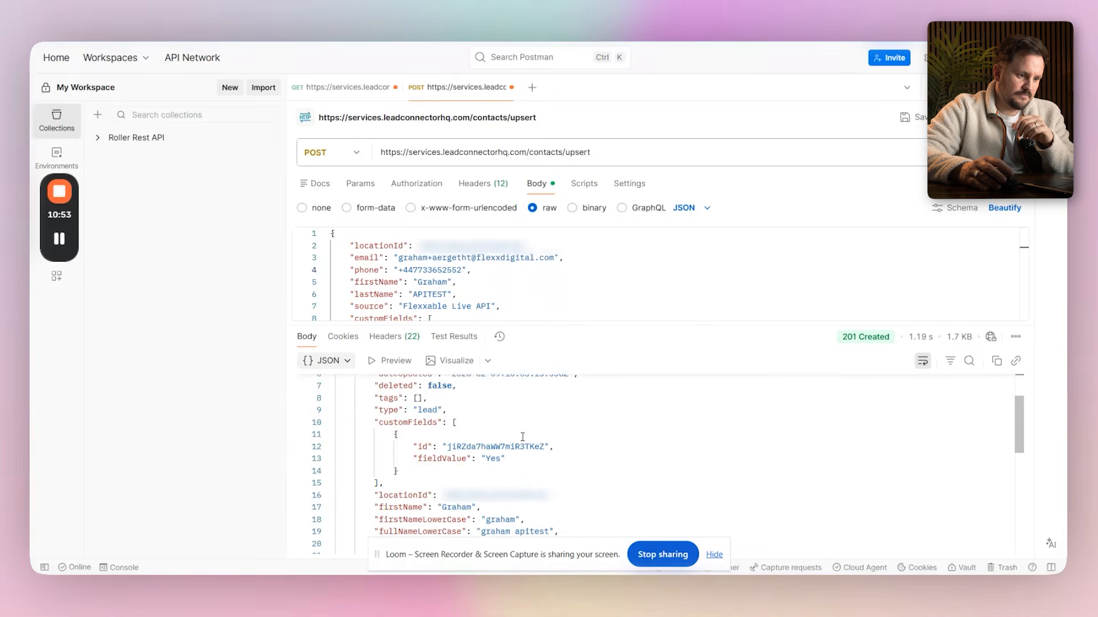
scroll(514, 458, down, 3)
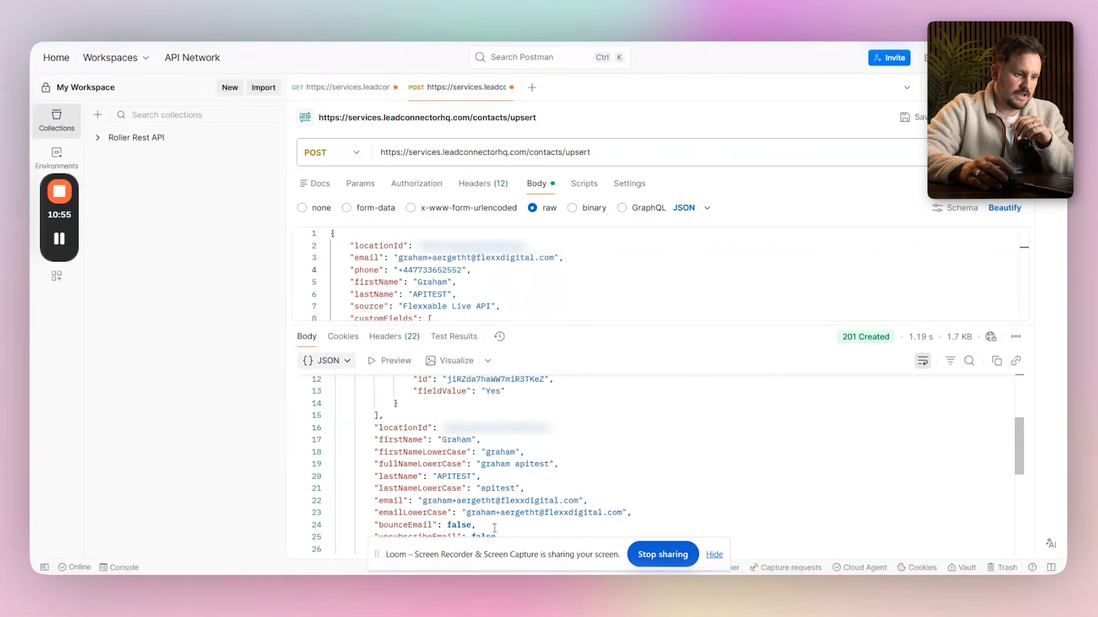
scroll(495, 528, down, 9)
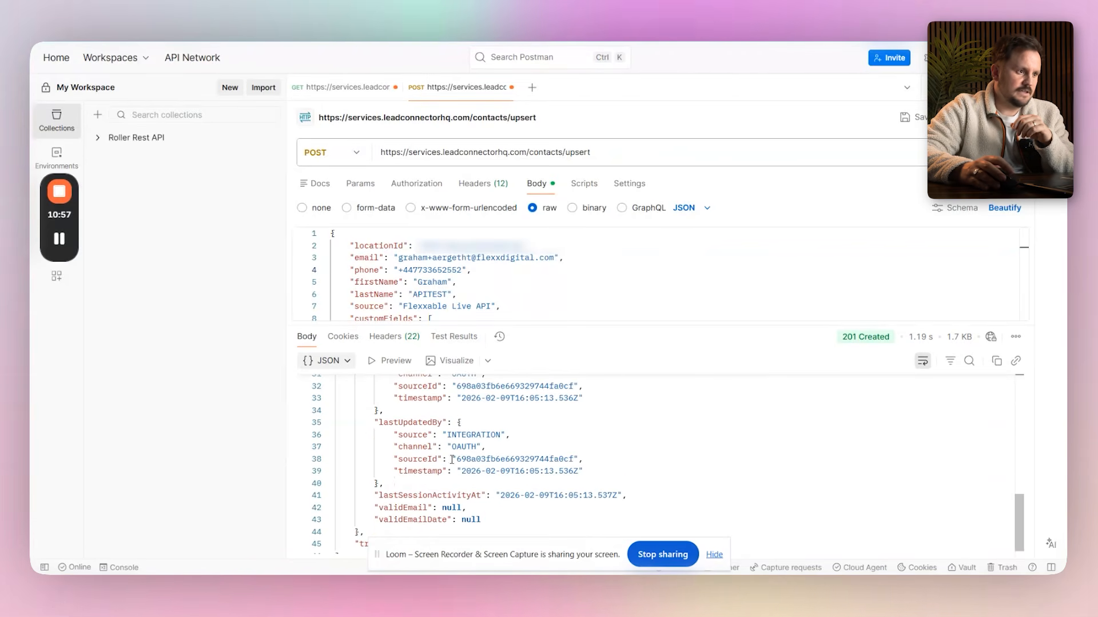
- Switch to GoHighLevel and open the newly created contact's record from Contacts
key(alt+Tab)
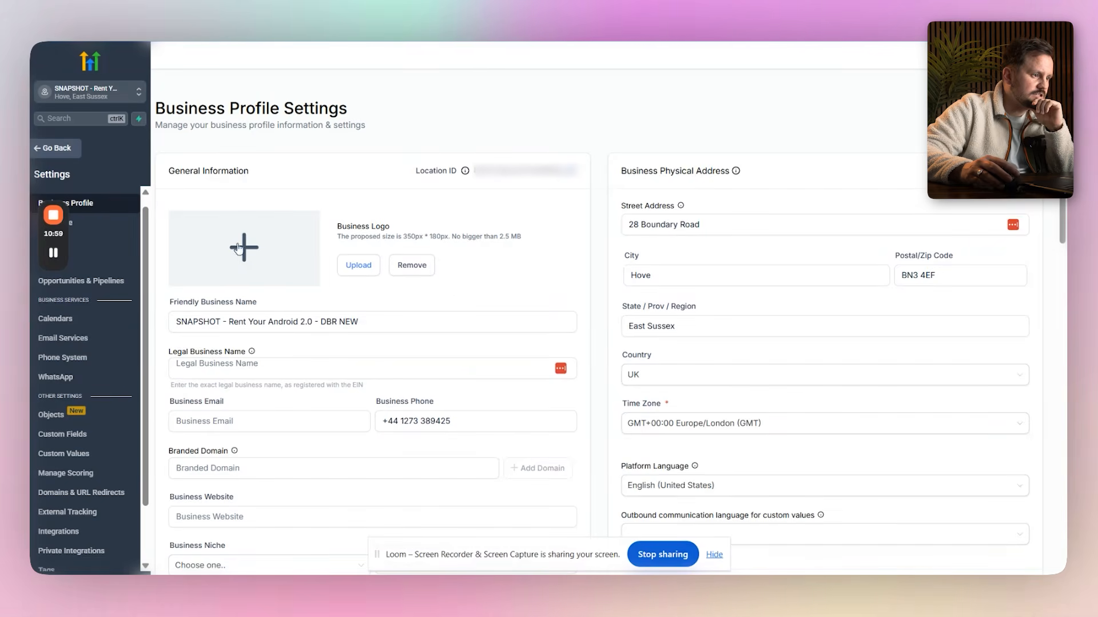
click(55, 149)
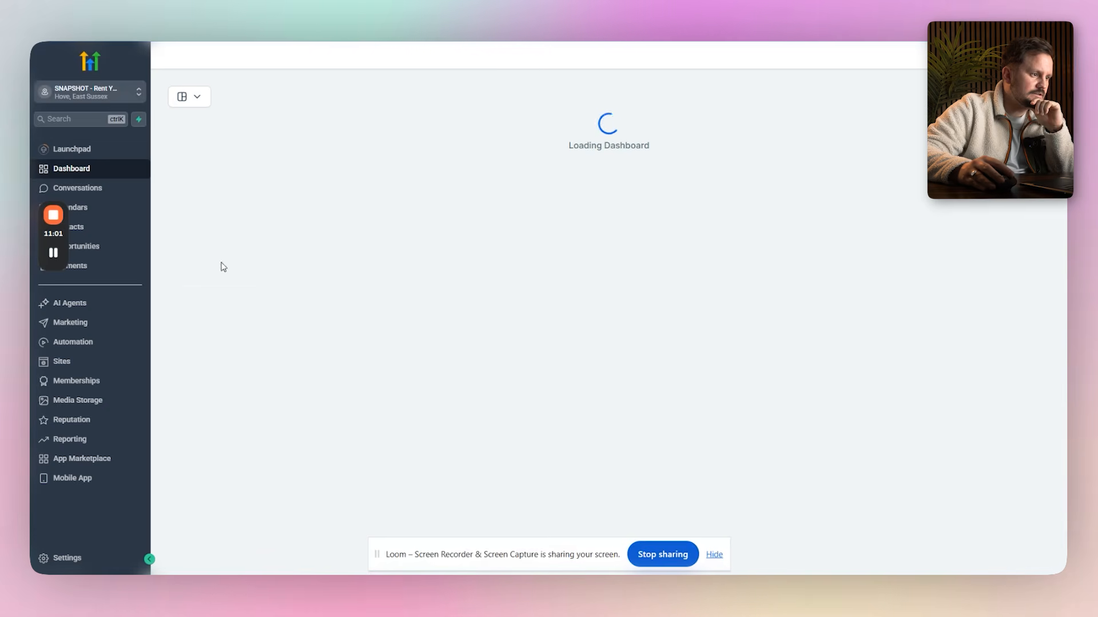
click(93, 226)
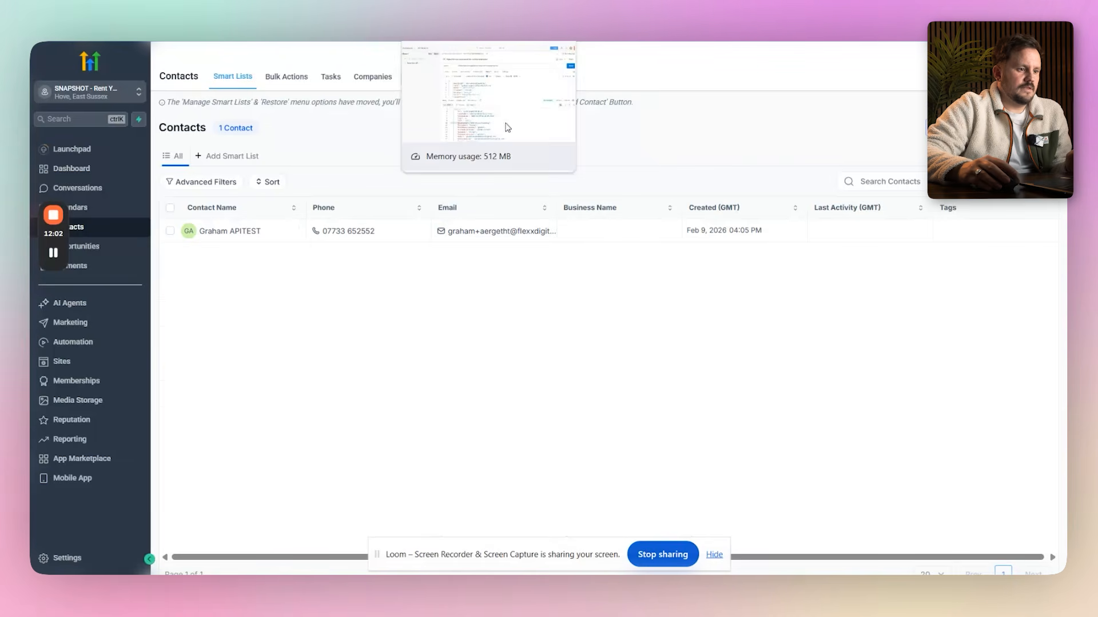
click(246, 235)
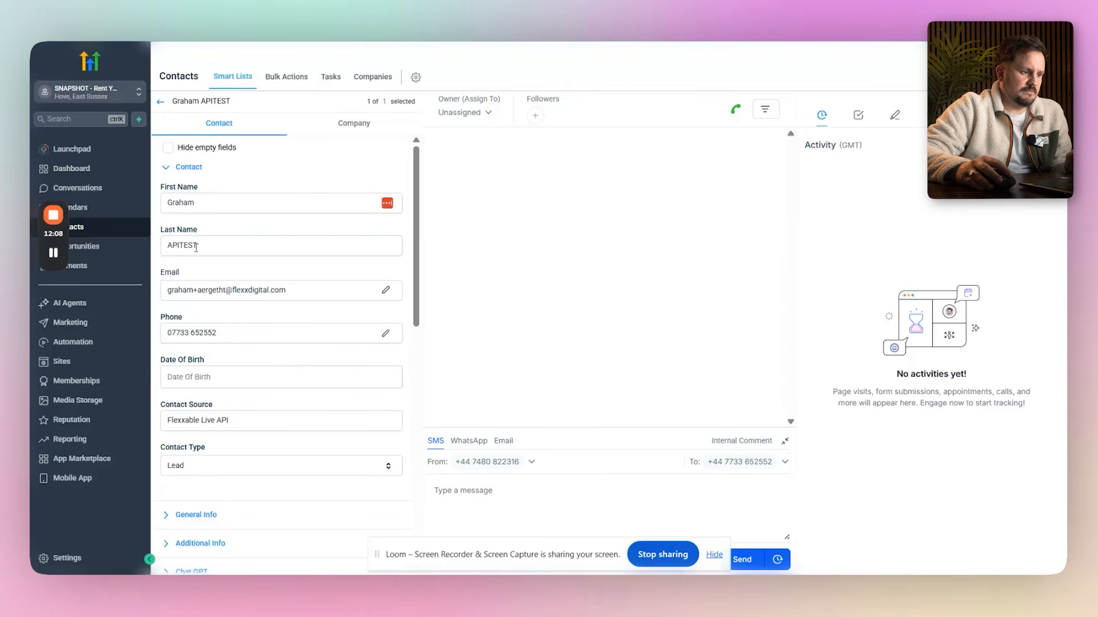
- Scroll and expand the contact's field sections to check the source and custom field values
scroll(319, 327, down, 3)
triple_click(244, 286)
scroll(254, 259, down, 2)
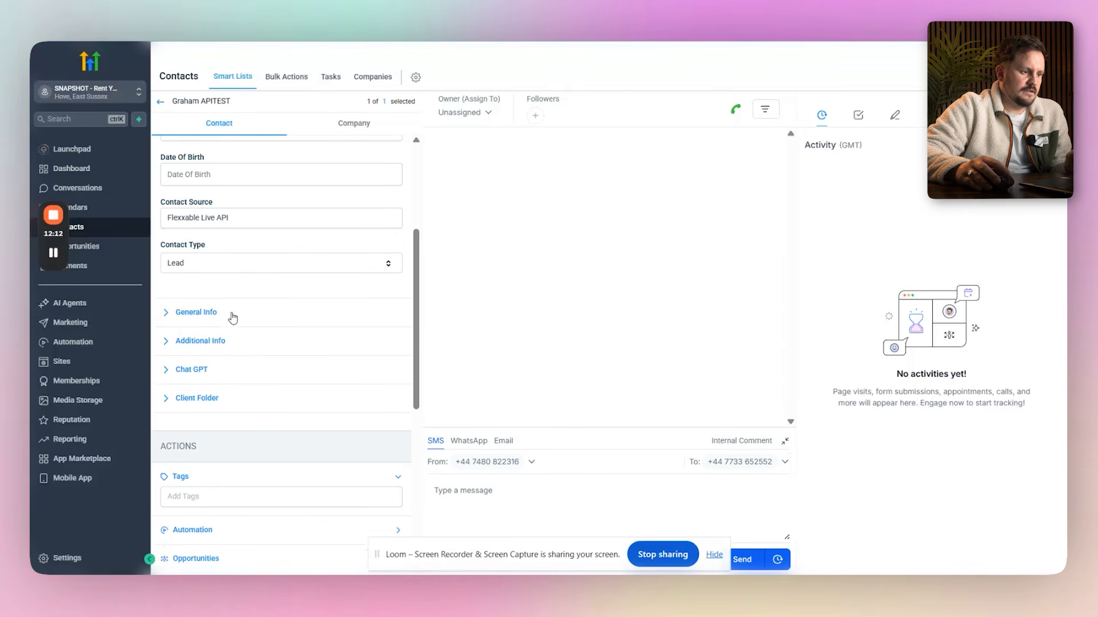
click(232, 318)
scroll(338, 318, down, 6)
click(228, 334)
scroll(229, 340, down, 10)
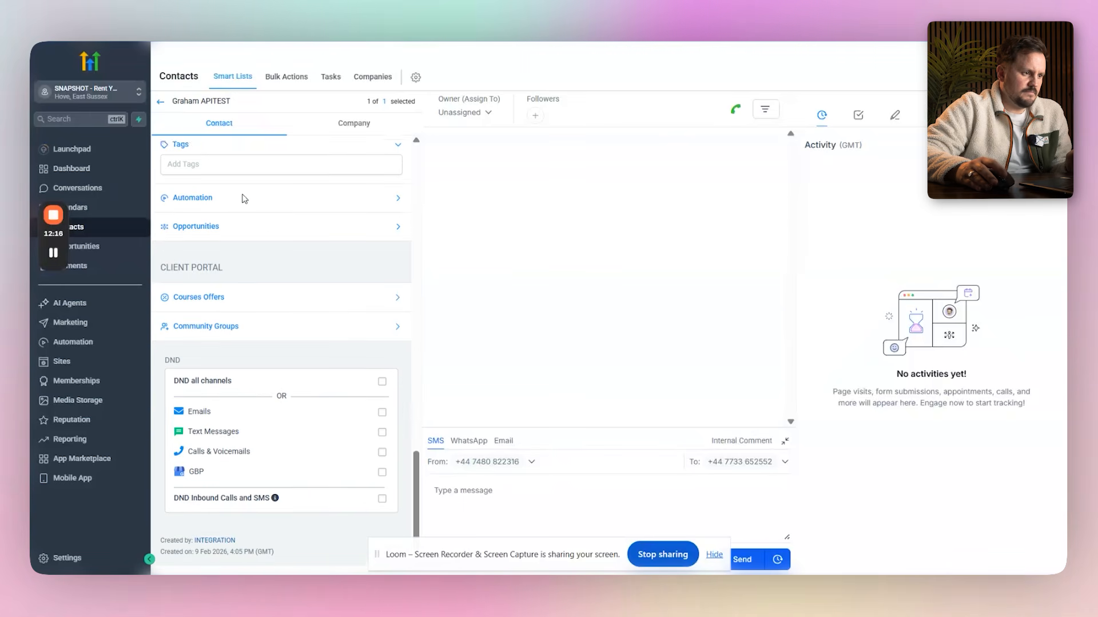
scroll(201, 258, up, 6)
click(203, 263)
scroll(297, 311, down, 5)
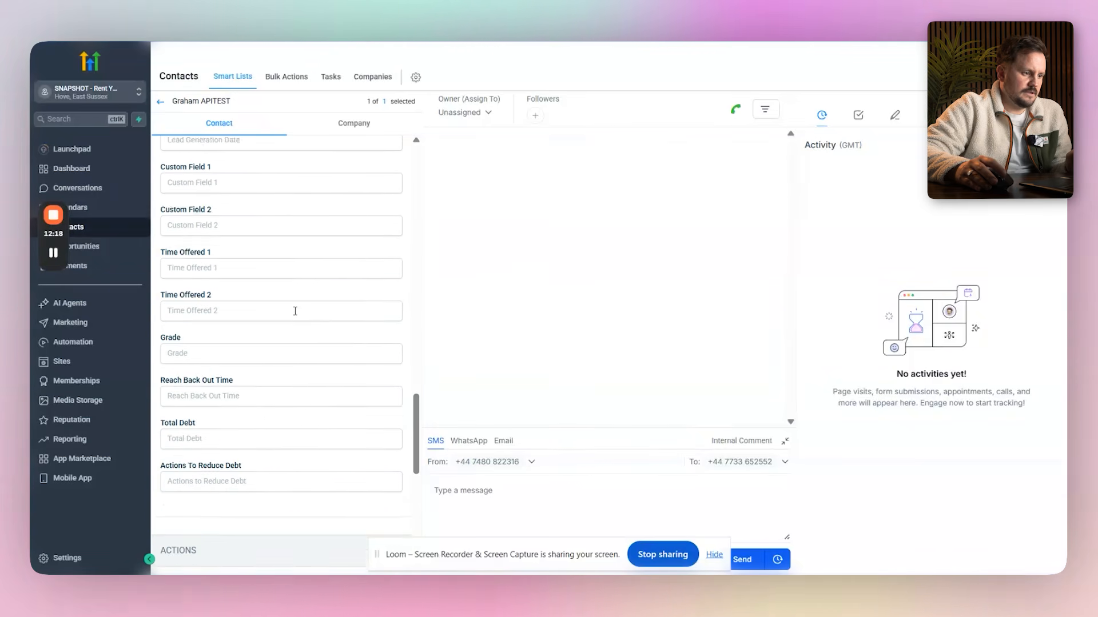
- Scroll through the contact record and highlight field labels to review the custom field and contact details
scroll(241, 403, up, 8)
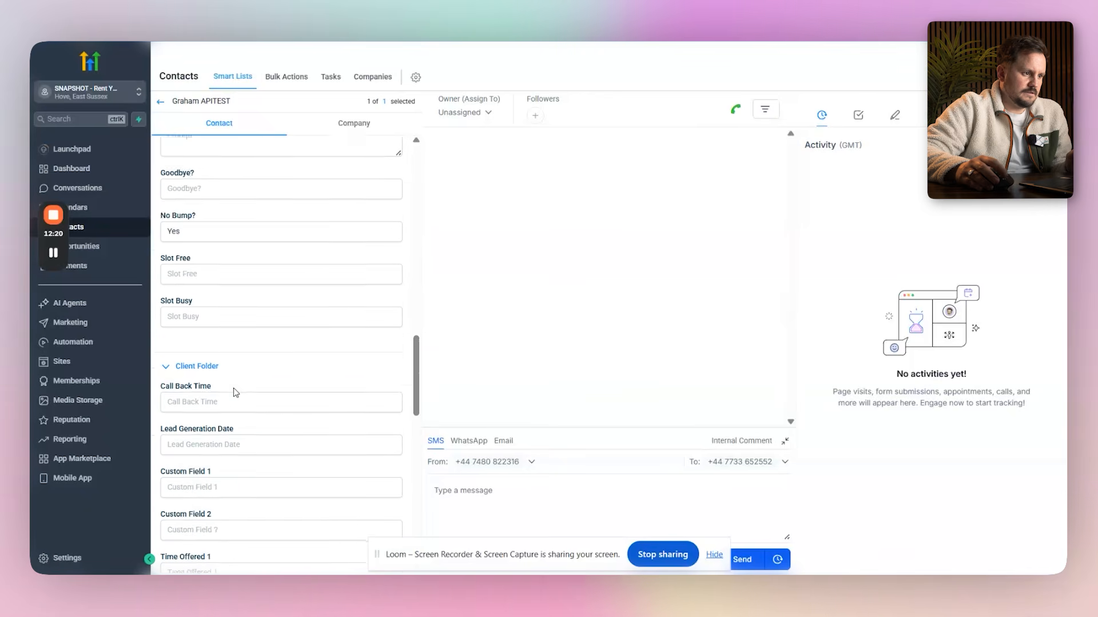
drag(191, 332, 128, 334)
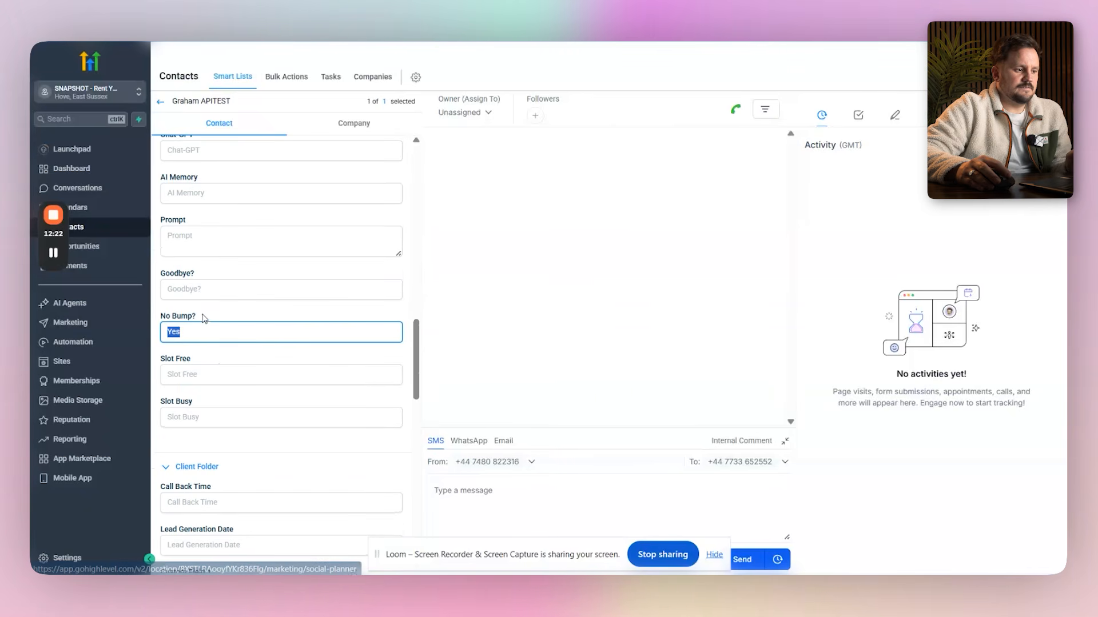
drag(202, 318, 170, 316)
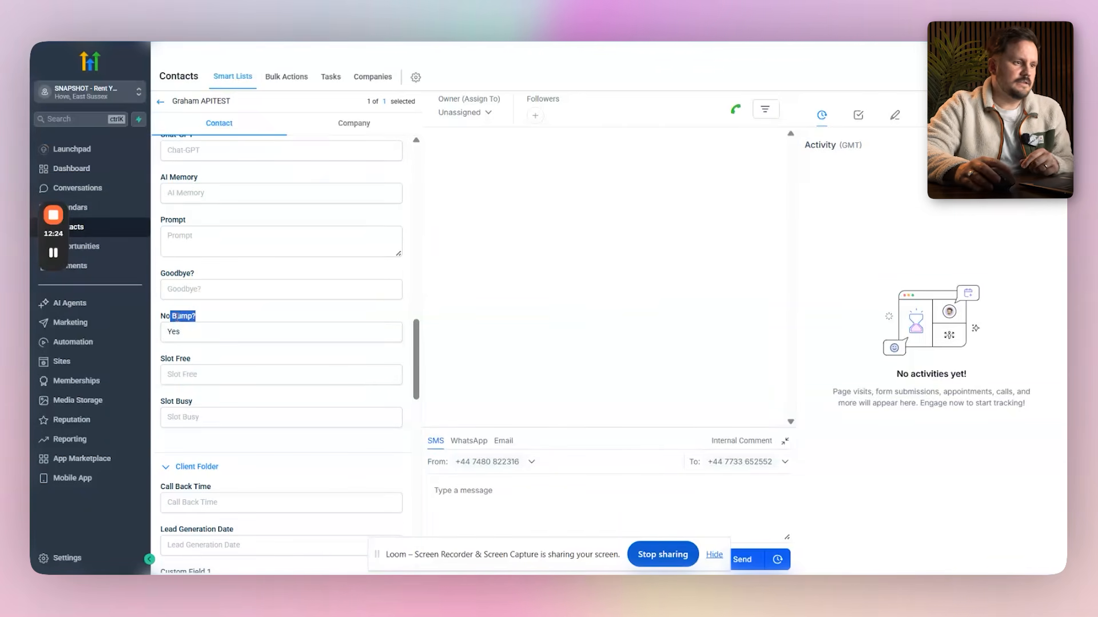
click(189, 314)
key(ctrl+a)
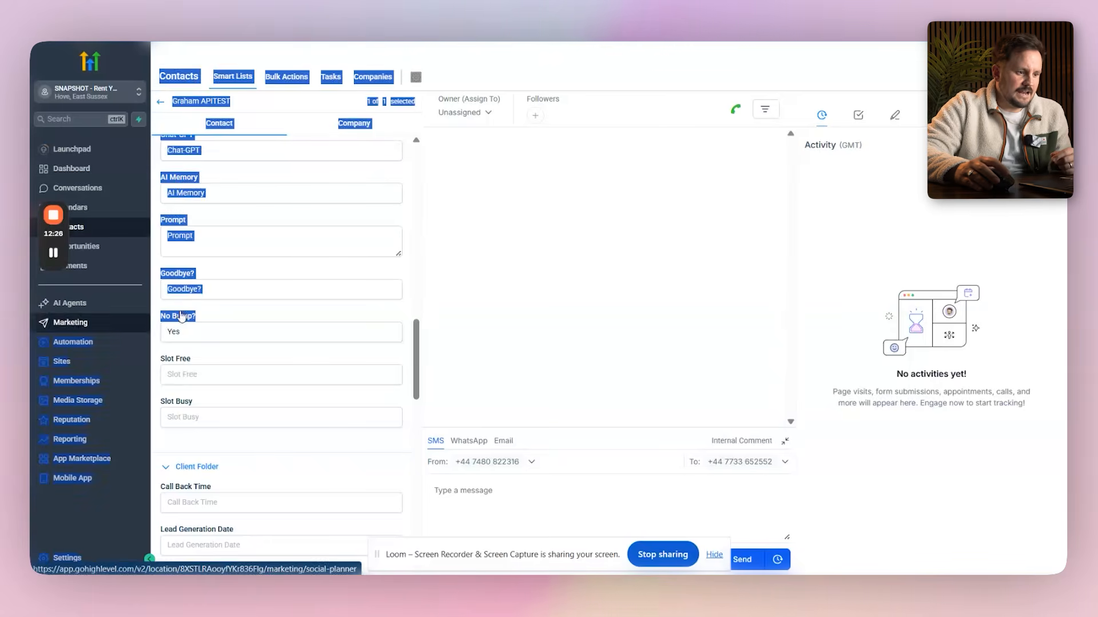
click(517, 279)
scroll(178, 294, down, 15)
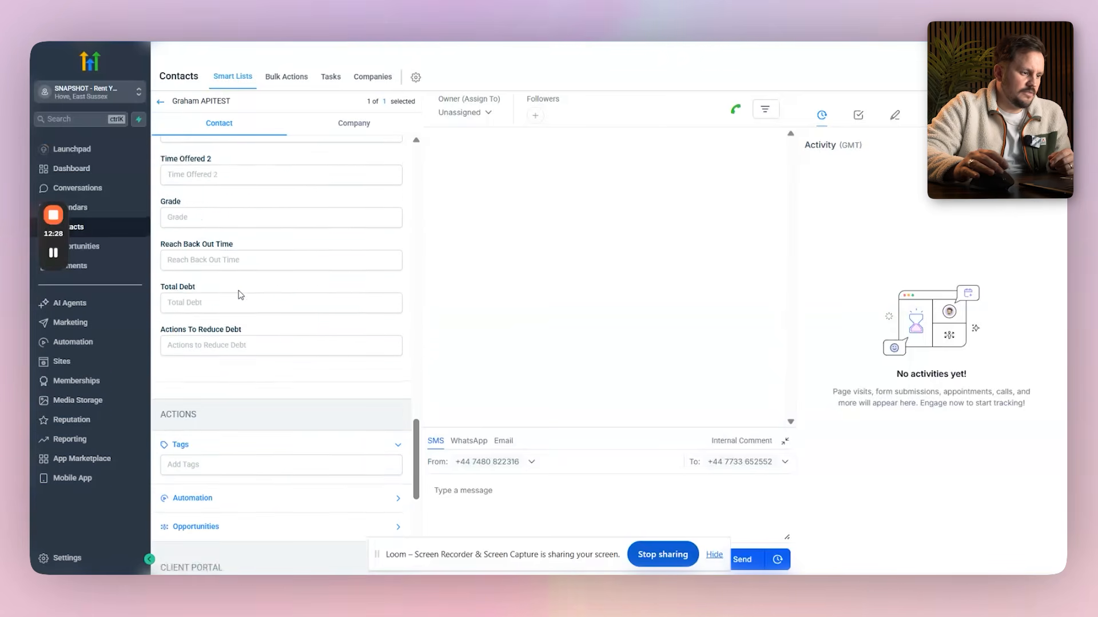
scroll(239, 295, up, 15)
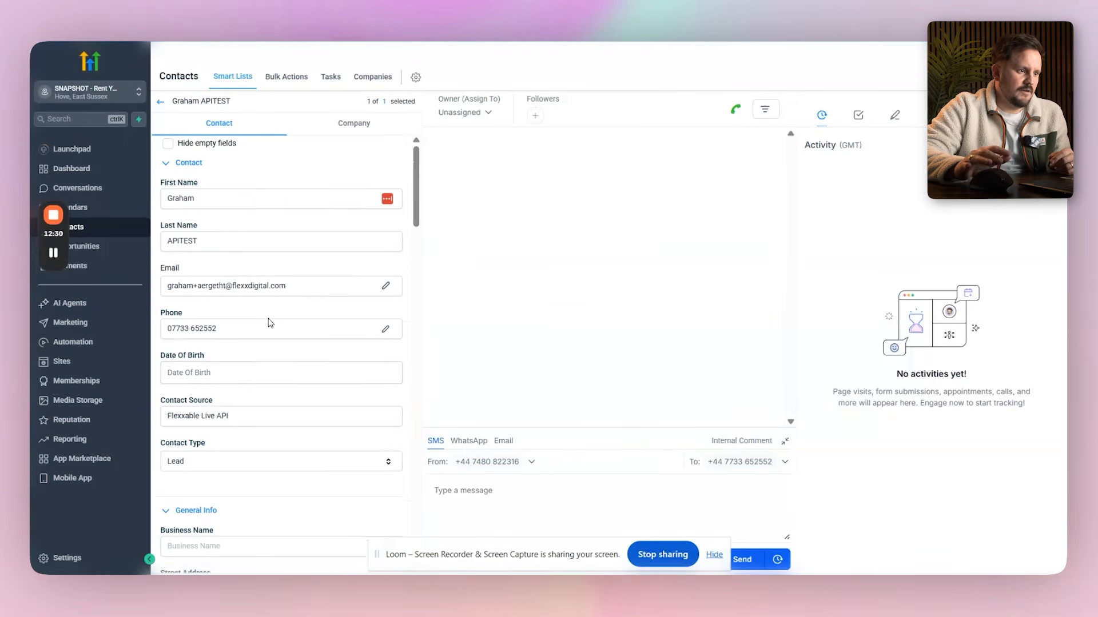
- Switch to the notes file and highlight the body fields and the list of field types for reference
key(alt+Tab)
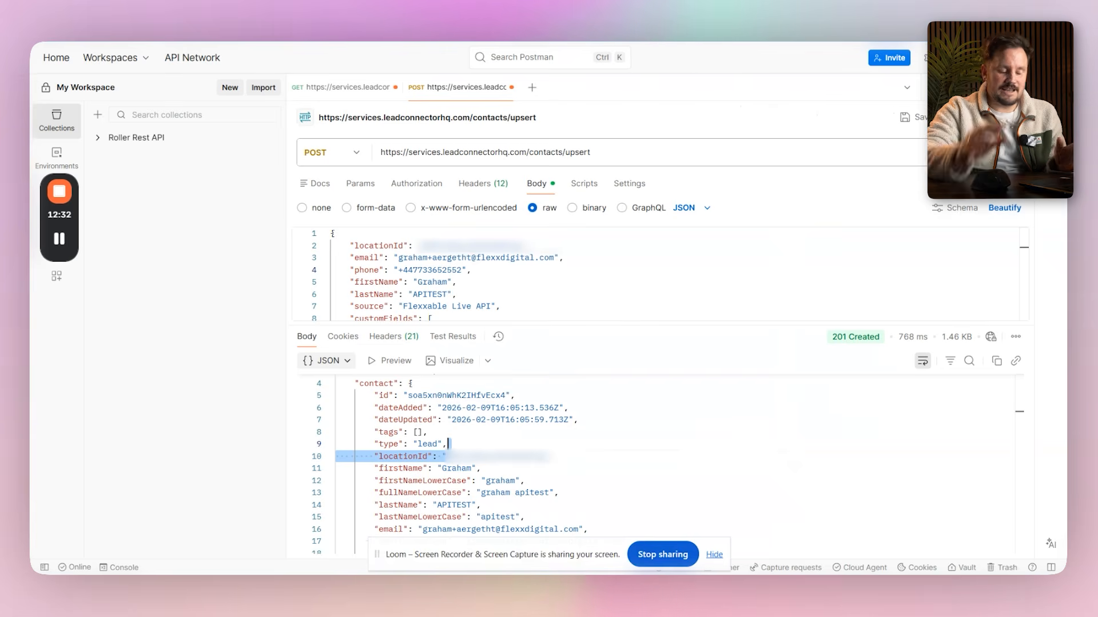
mouse_move(650, 589)
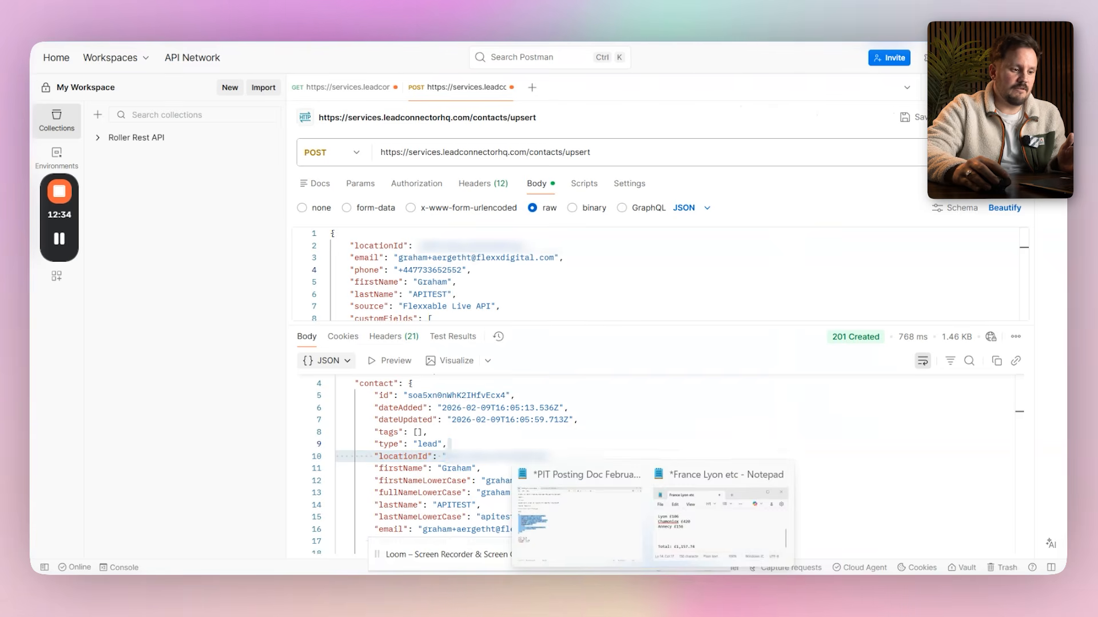
click(568, 547)
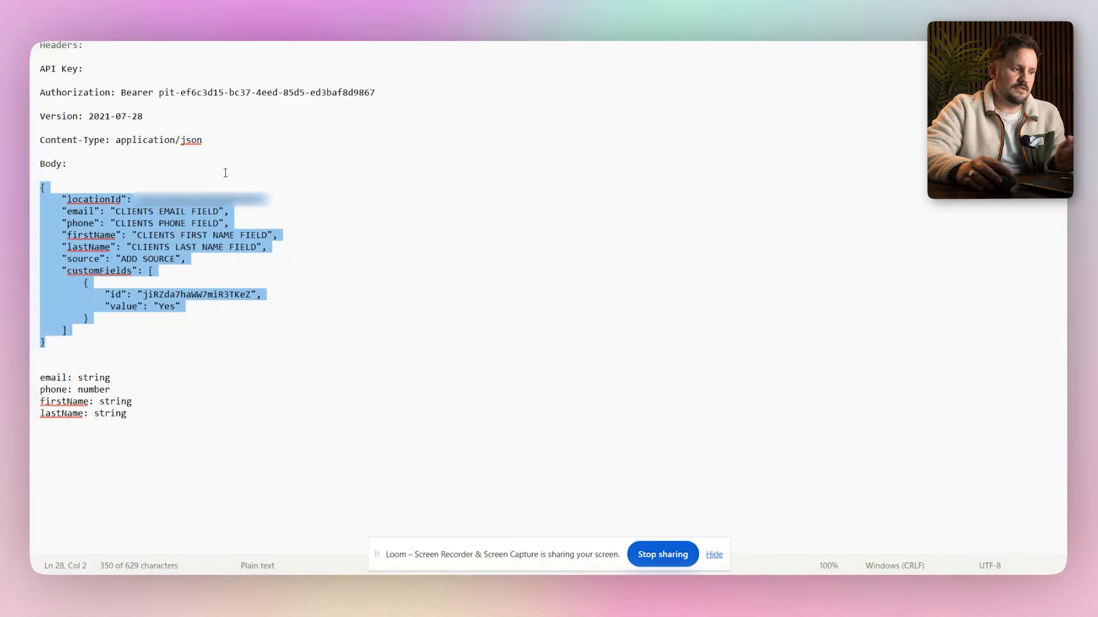
click(181, 259)
drag(181, 259, 129, 203)
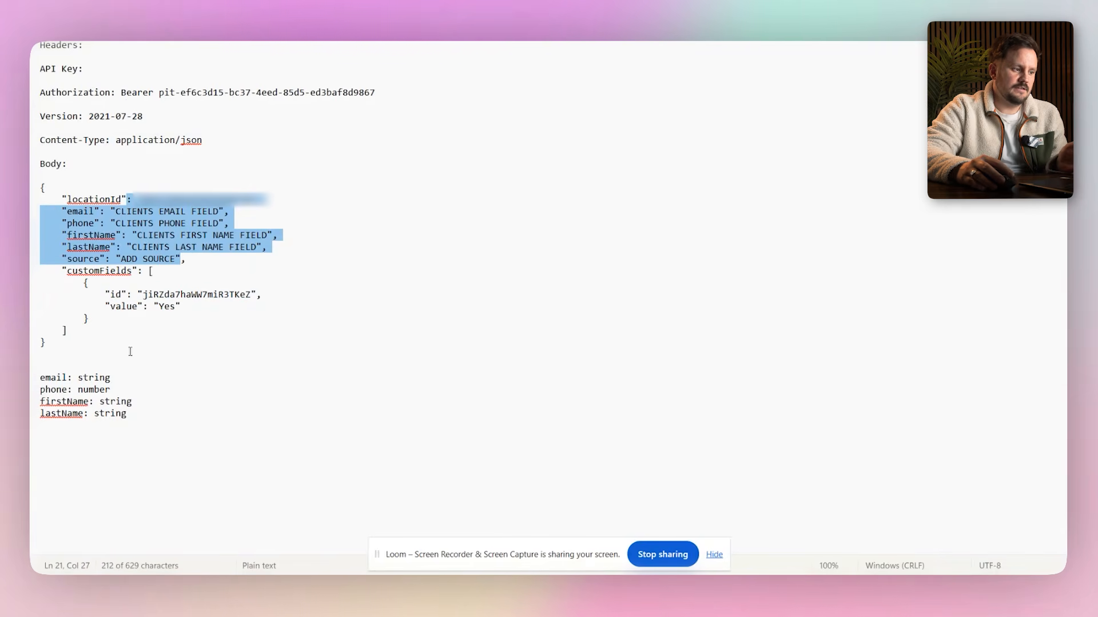
click(162, 398)
drag(131, 417, 37, 379)
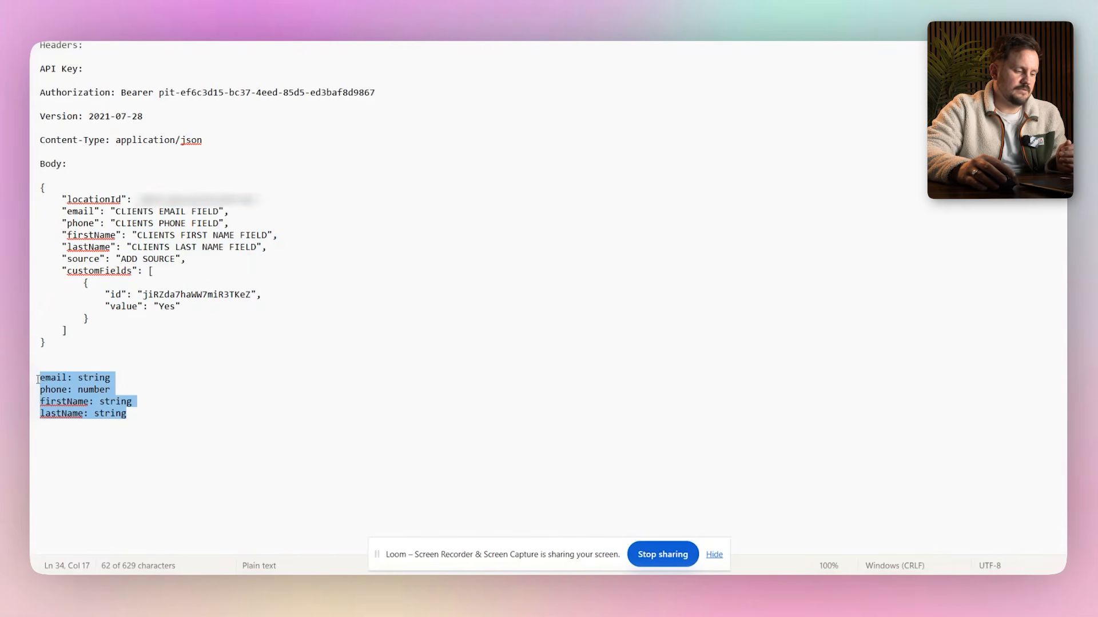
click(107, 378)
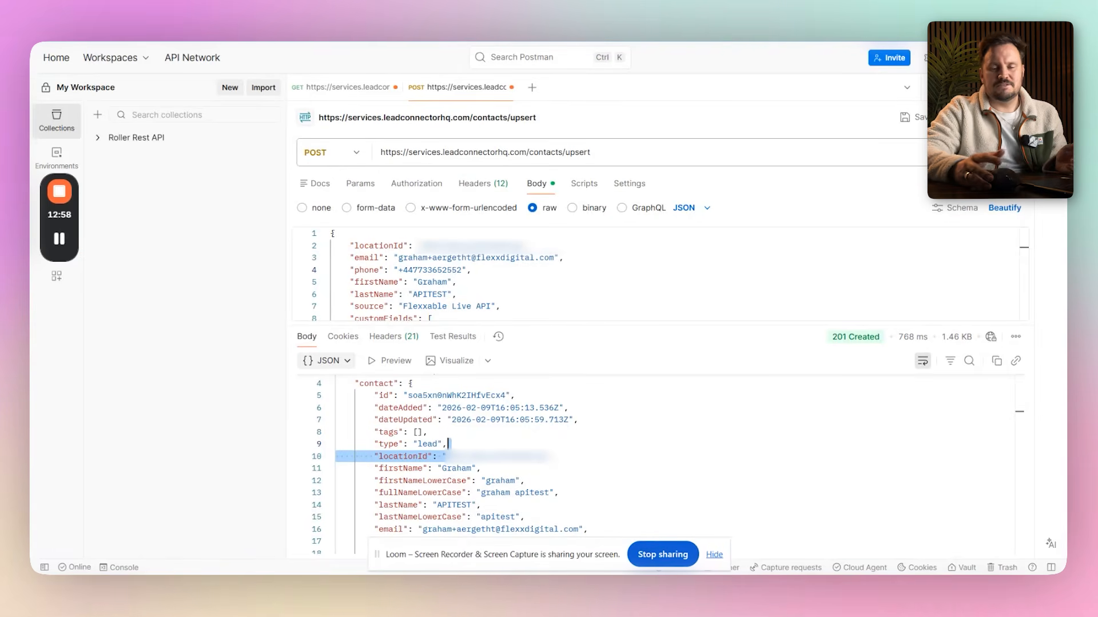
- Open Automation workflows in the other sub-account, create a new workflow and rename it API To Client
click(126, 42)
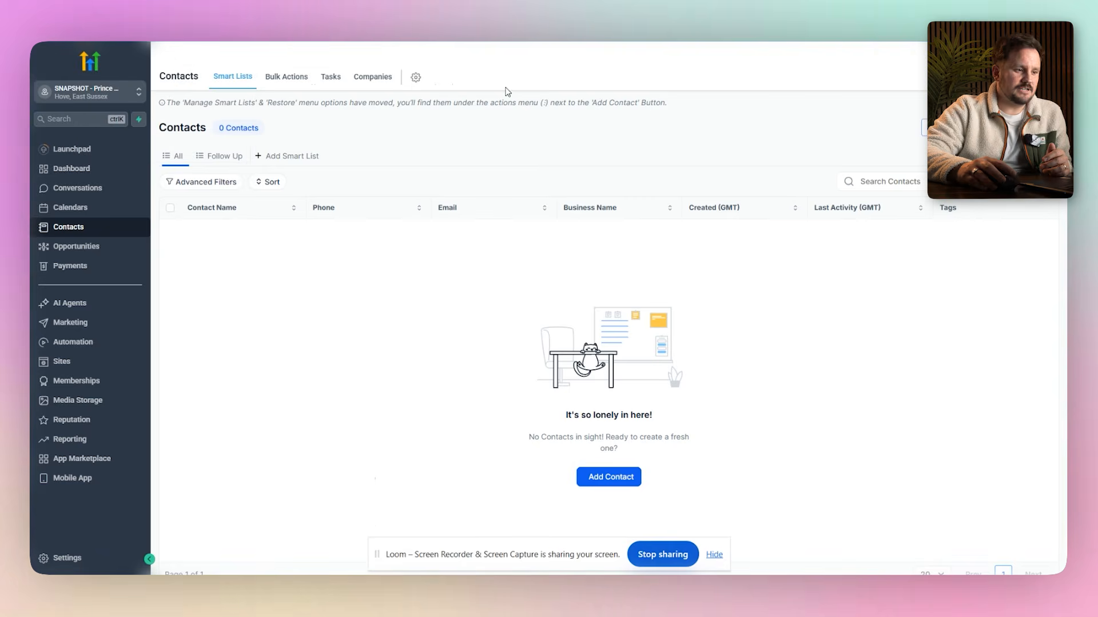
click(120, 344)
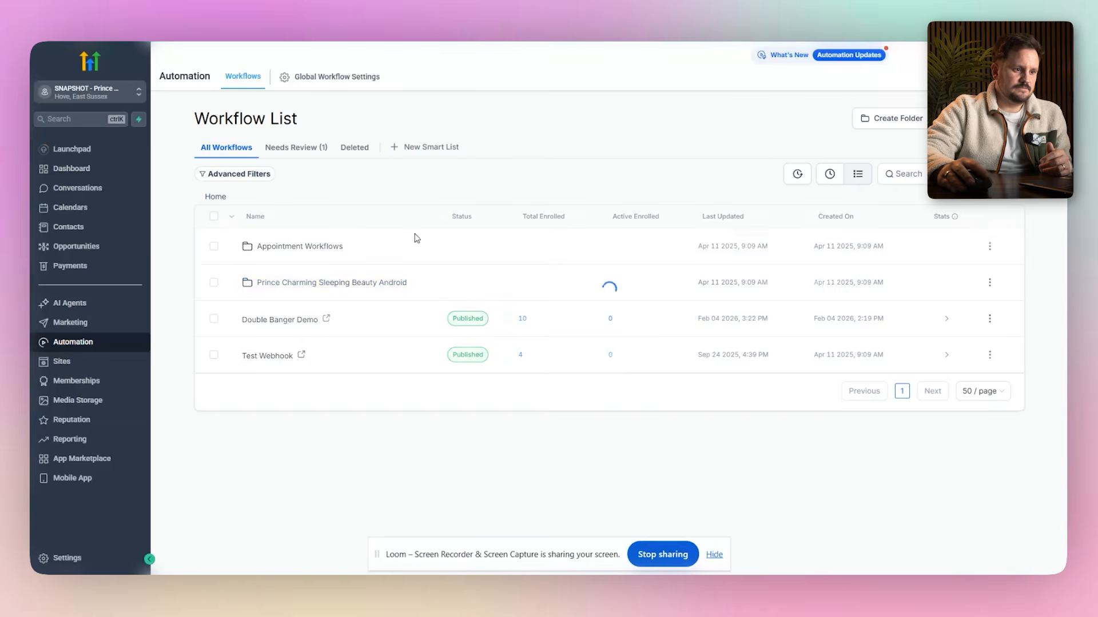
click(373, 286)
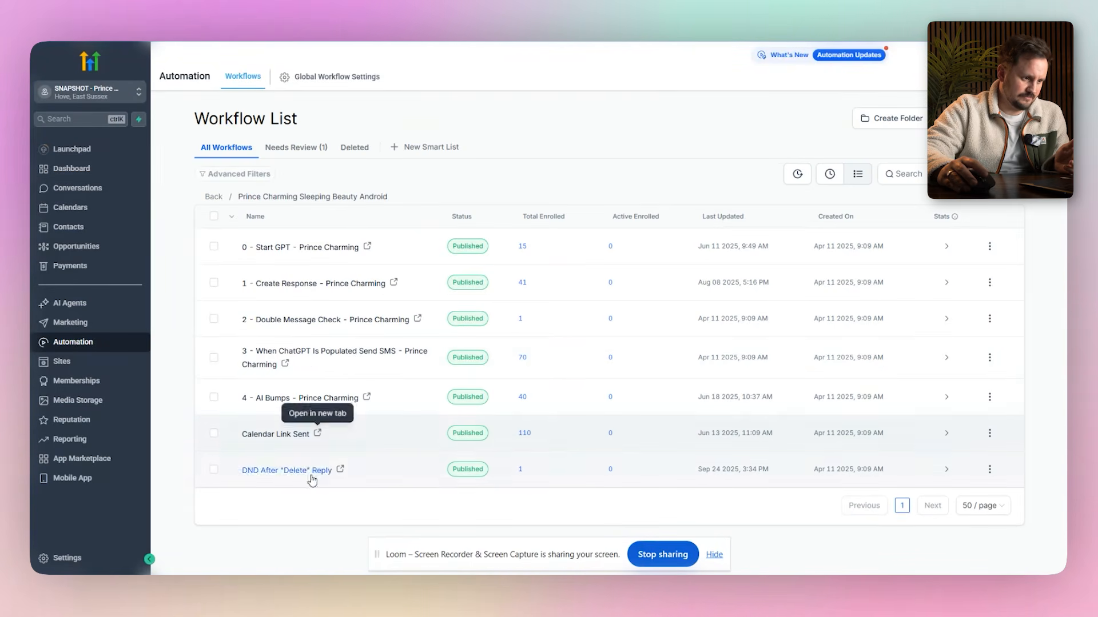
click(213, 196)
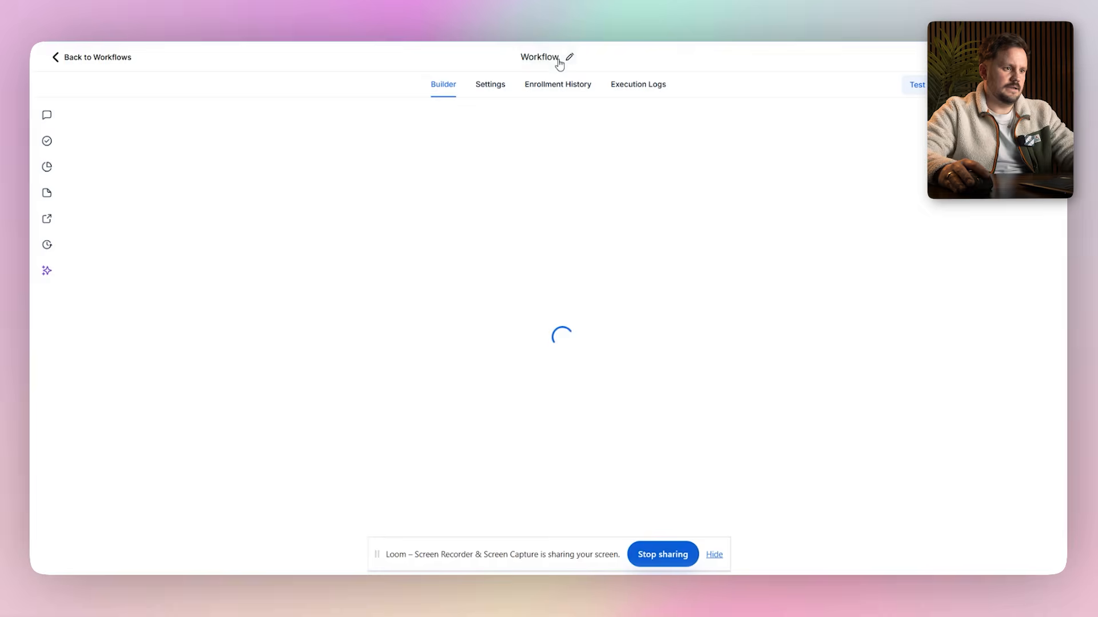
click(559, 60)
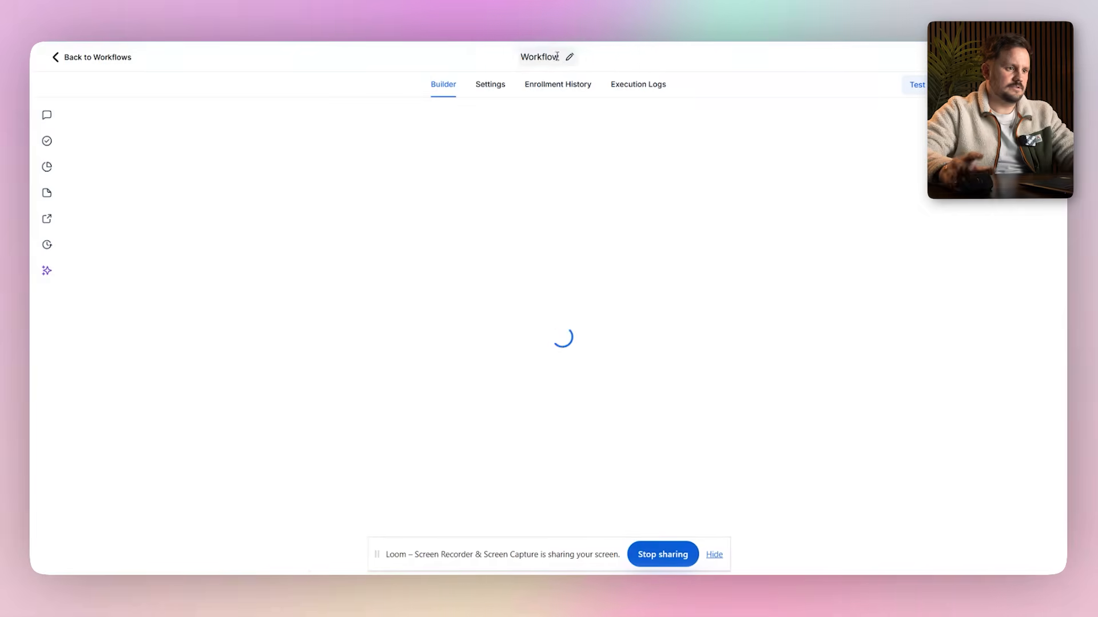
text(AP)
key(ctrl+a)
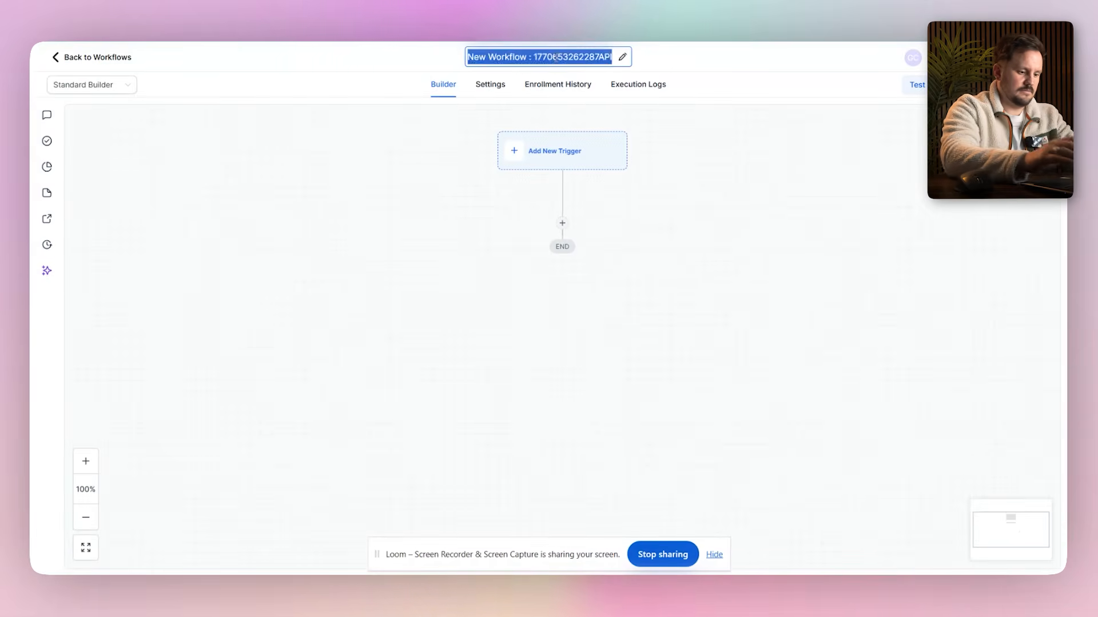
text(API To Client)
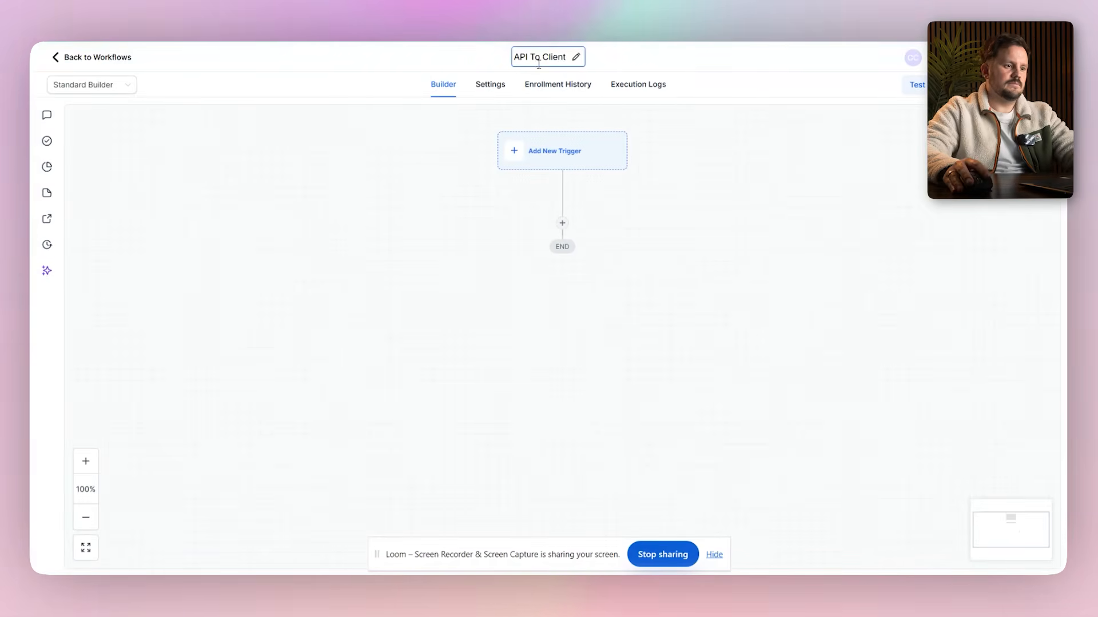
key(Return)
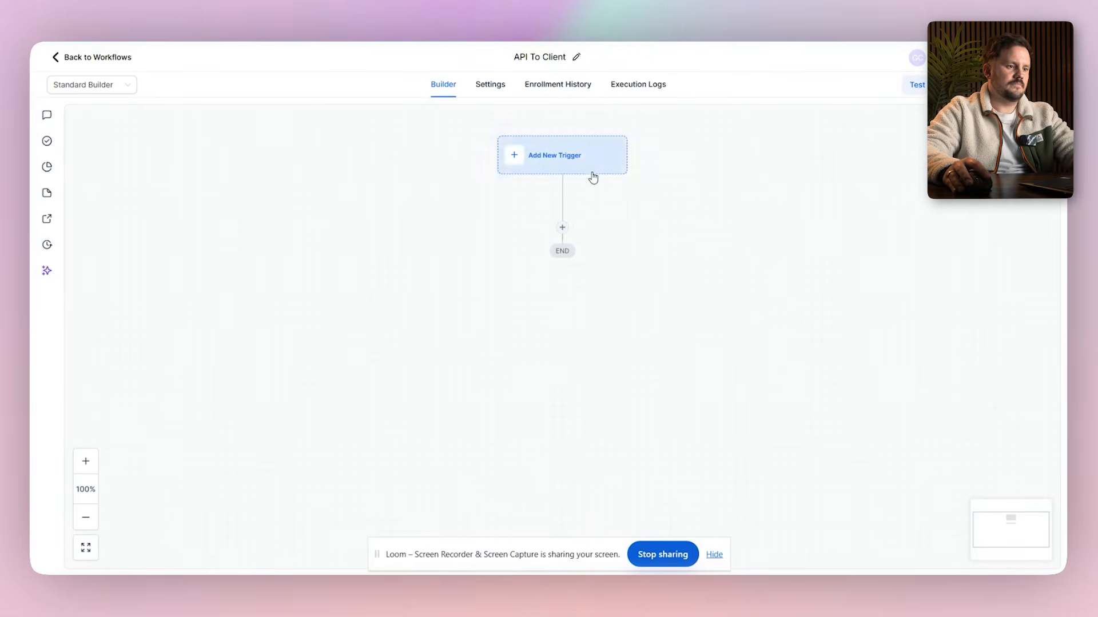
- Add a first action to the workflow by searching for custom and choosing Custom Webhook
click(563, 228)
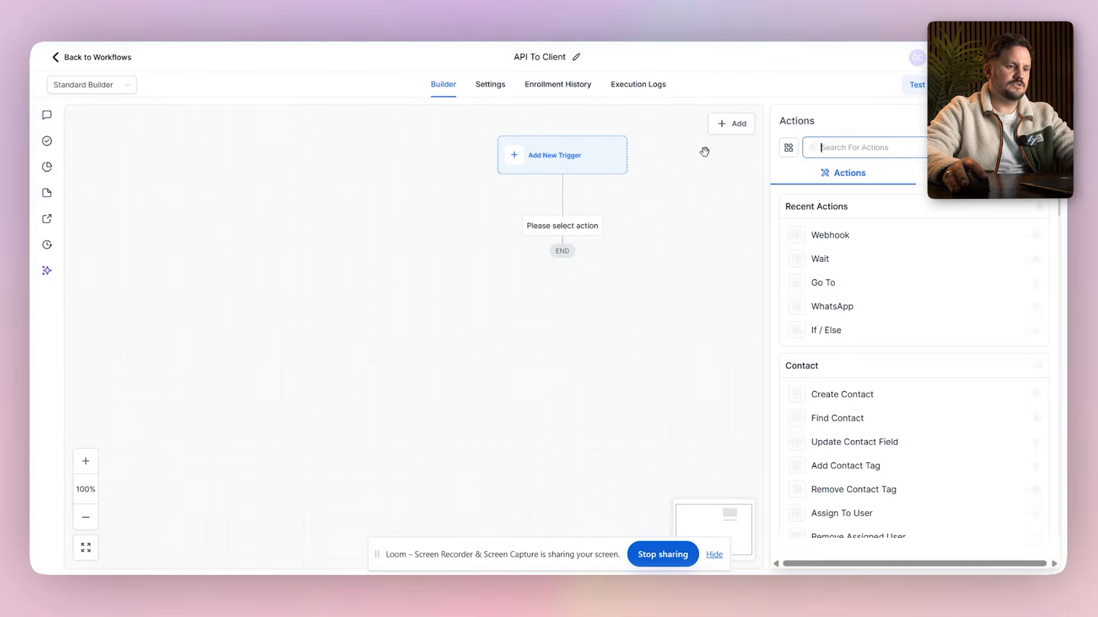
click(819, 147)
text(custom)
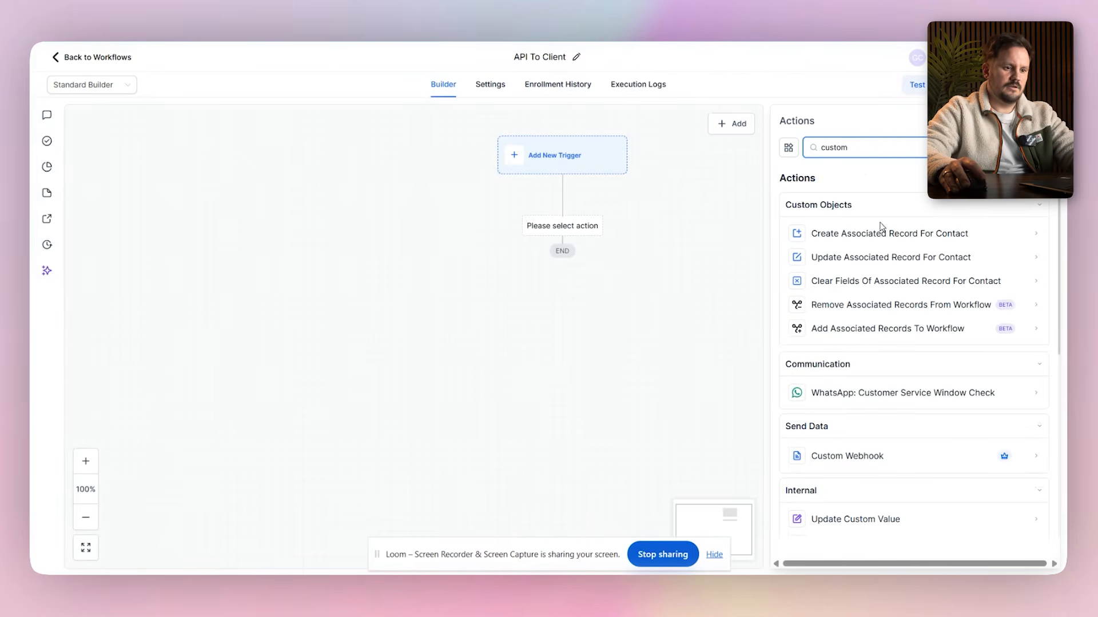
click(860, 460)
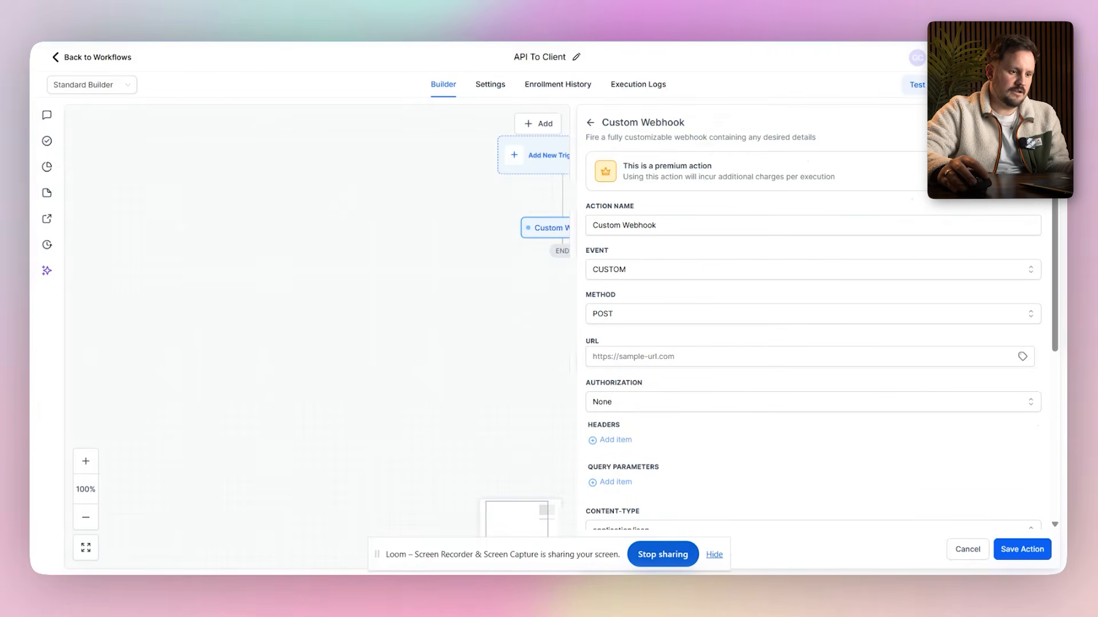
- Copy the upsert URL from the notes and paste it into the webhook's URL field
click(653, 588)
click(579, 520)
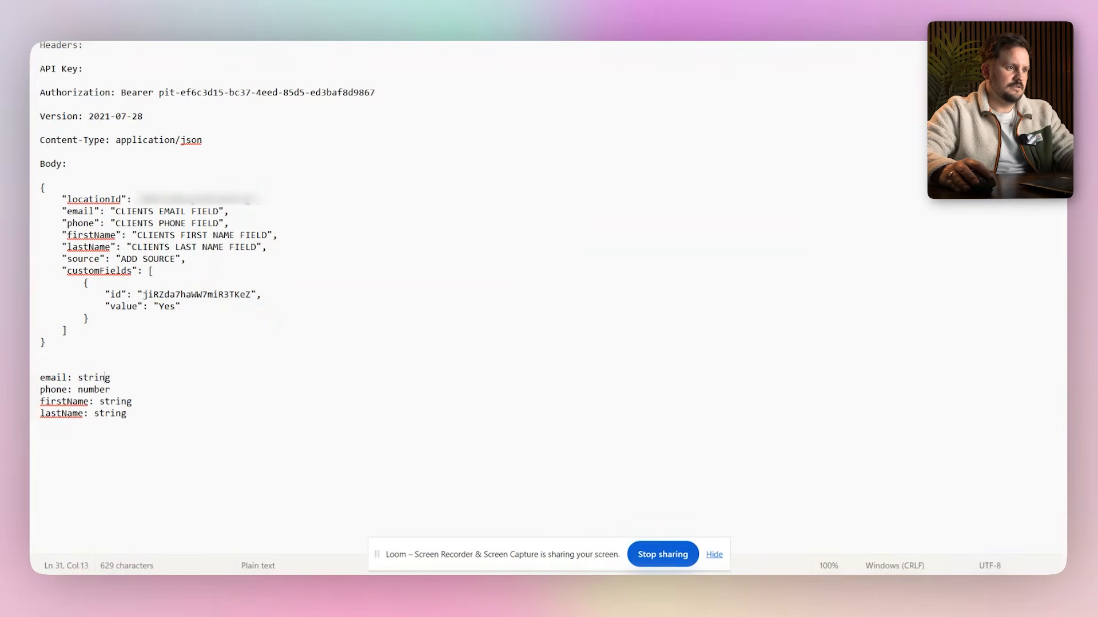
drag(391, 21, 110, 22)
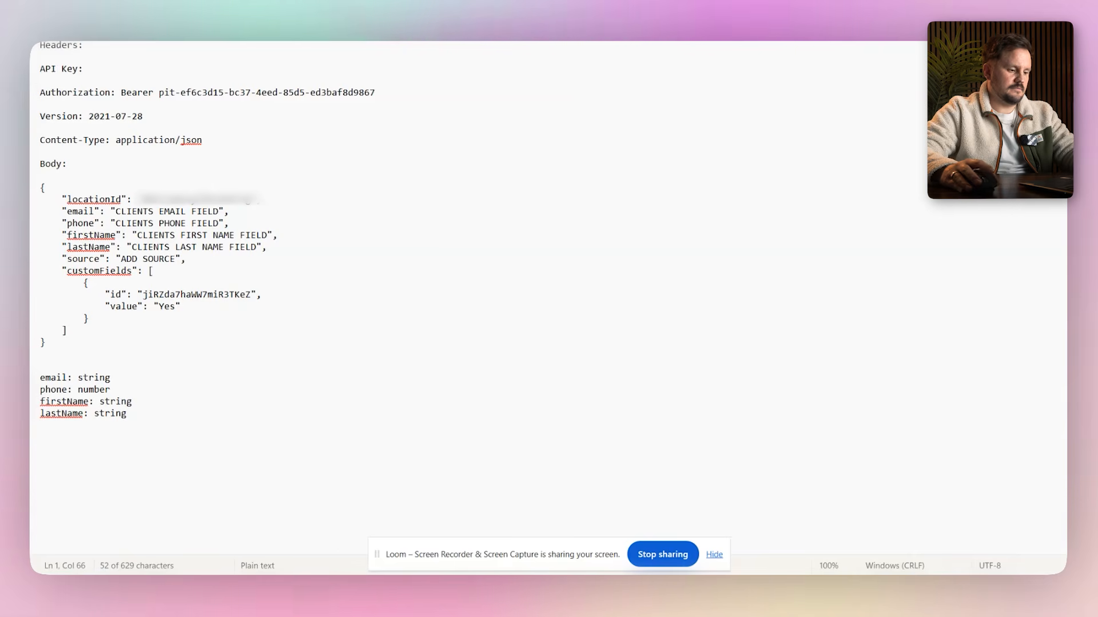
click(989, 1)
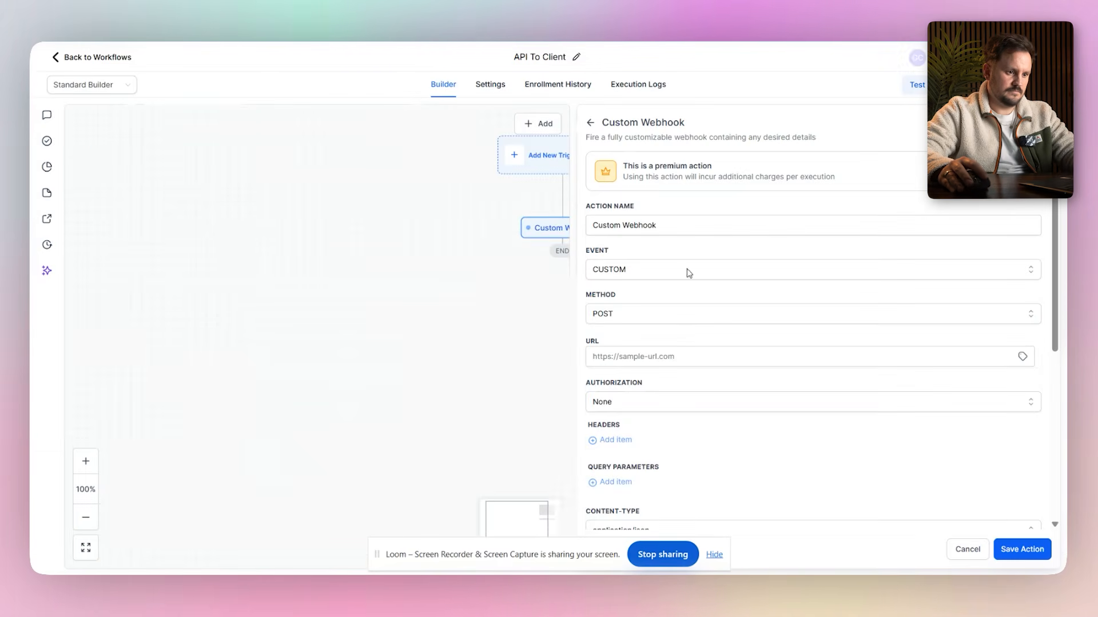
click(673, 357)
text(https://services.leadconnectorhq.com/contacts/upsert)
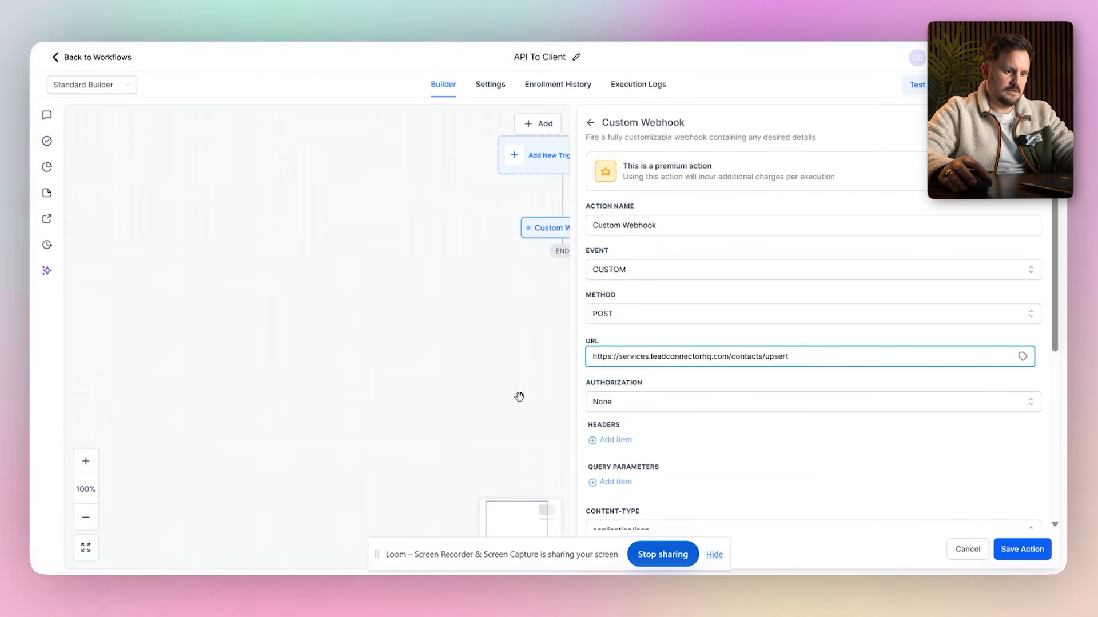
- Add three header rows to the webhook and name the first header key Authorization
scroll(686, 401, down, 1)
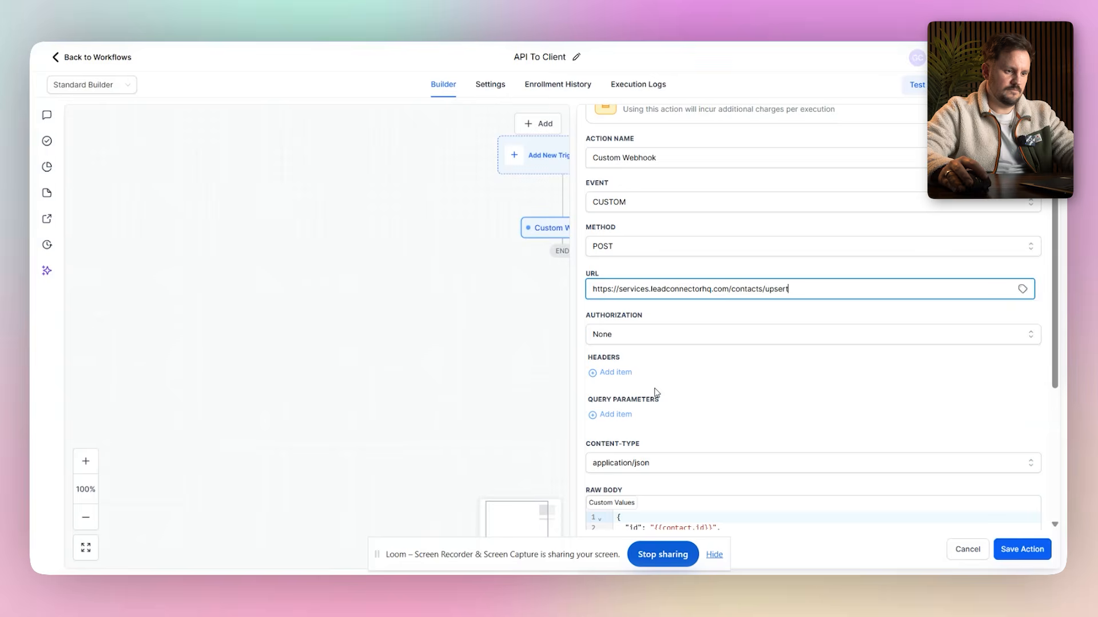
click(616, 373)
scroll(640, 372, down, 1)
click(640, 336)
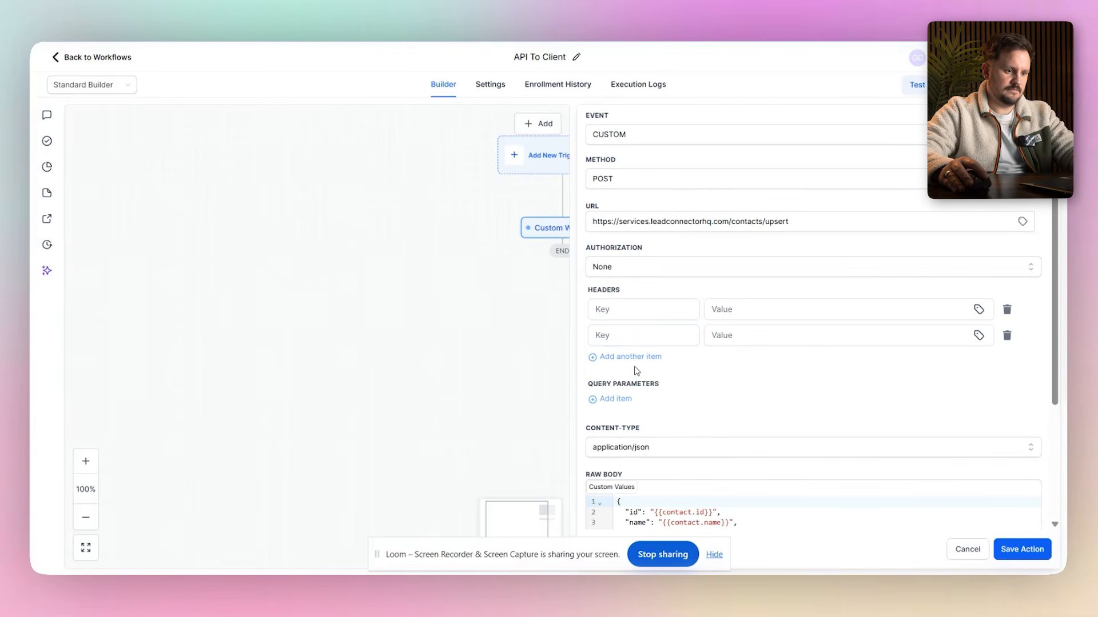
click(633, 358)
click(625, 308)
text(Authorization)
key(Tab)
- Enter the header keys Version and Content-Type, setting the Content-Type value to application/json
click(608, 335)
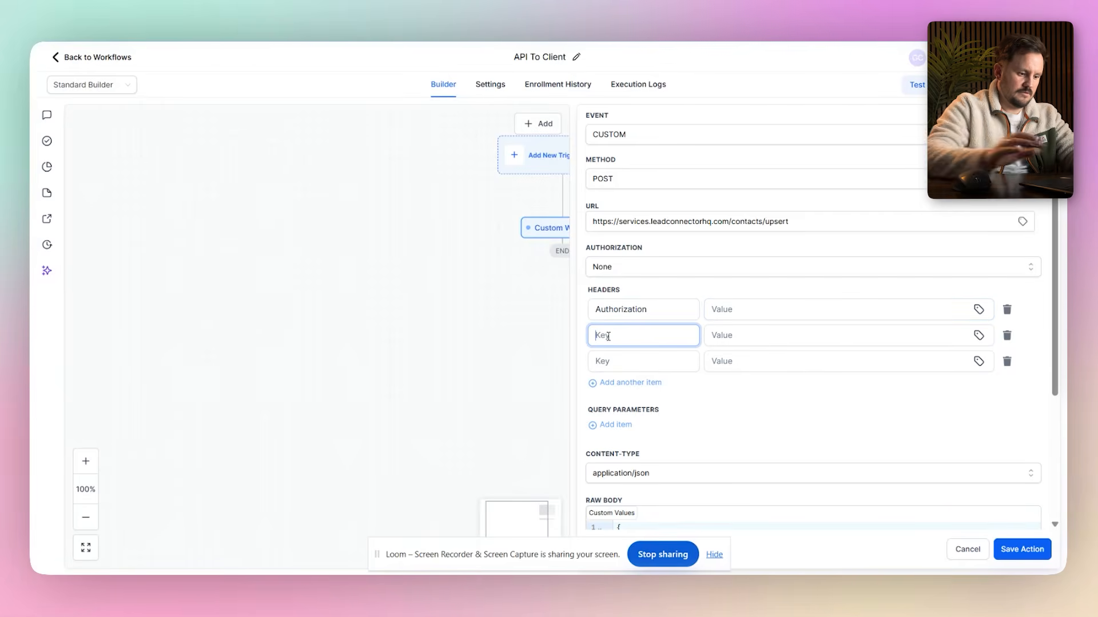
text(Version)
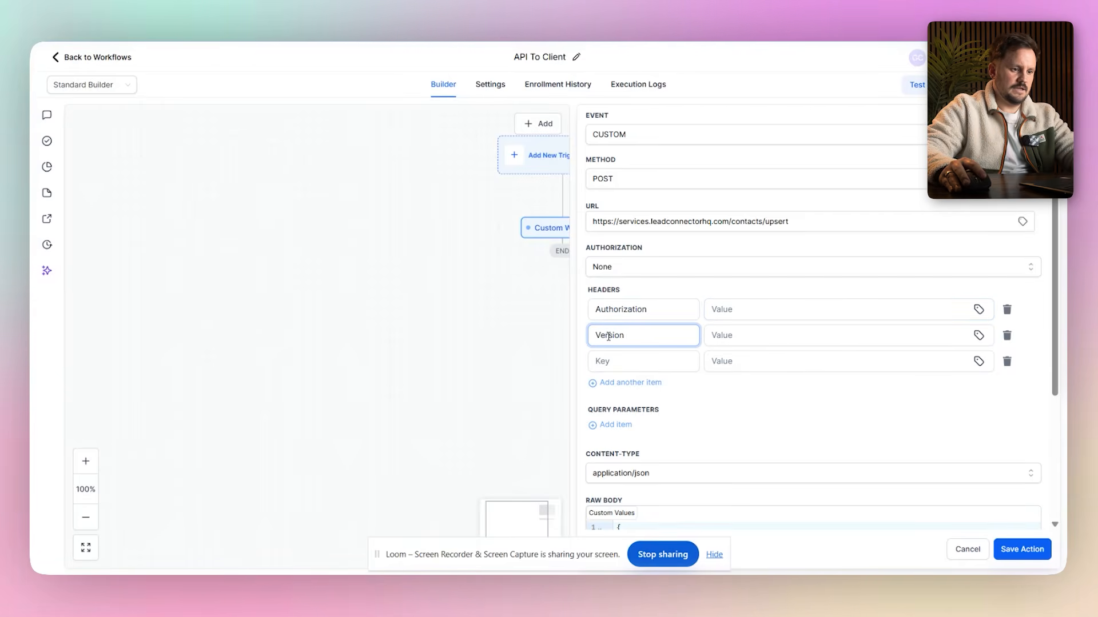
click(617, 364)
text(Content-Type)
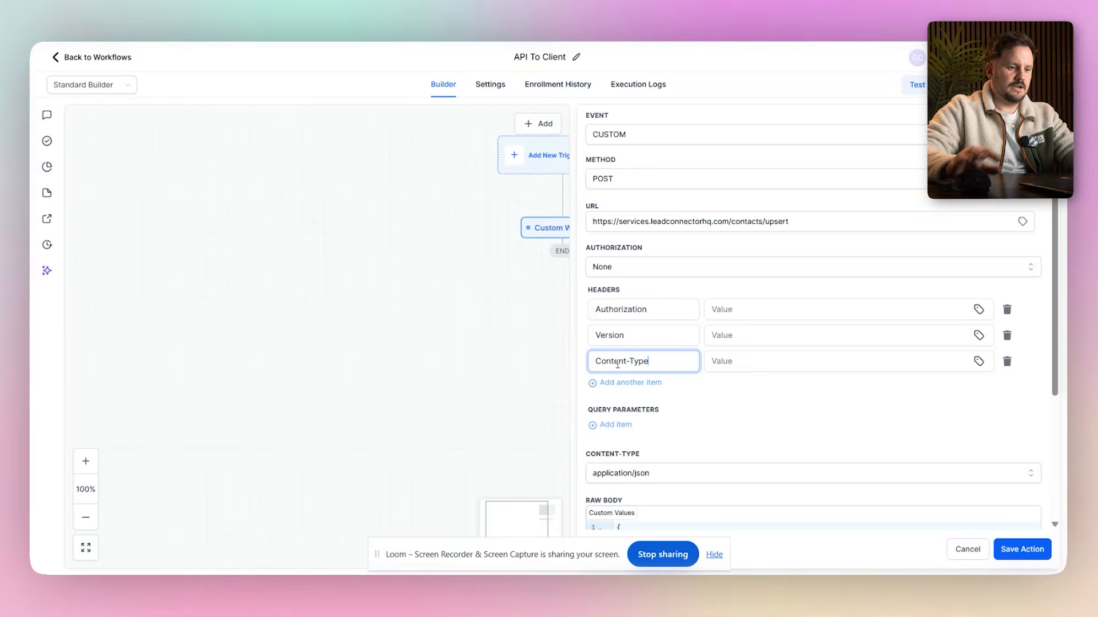
click(715, 366)
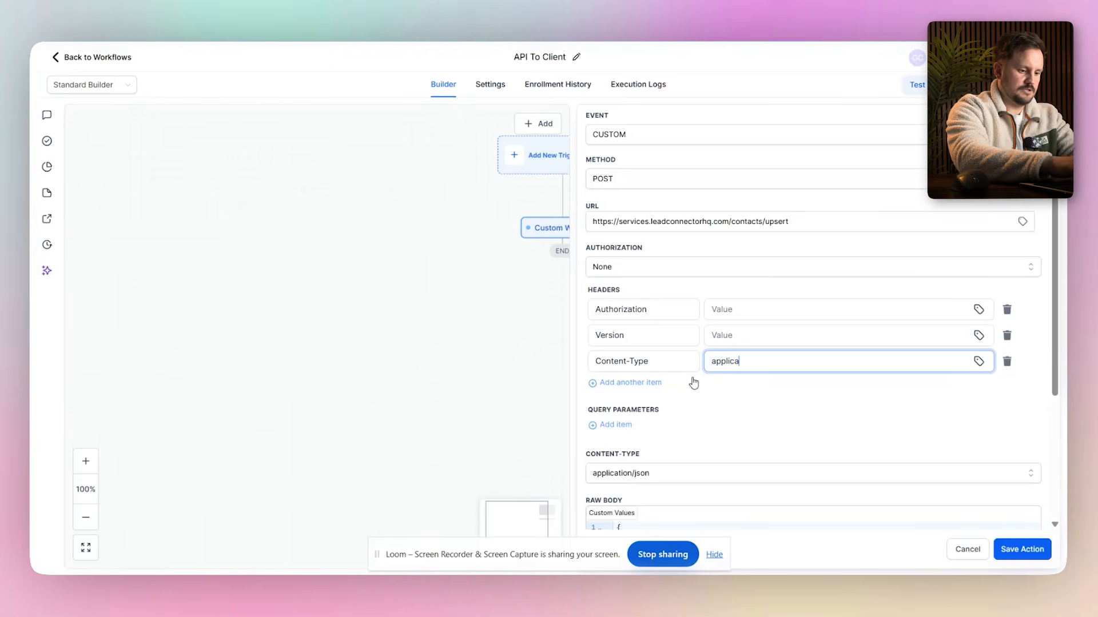
text(application/json)
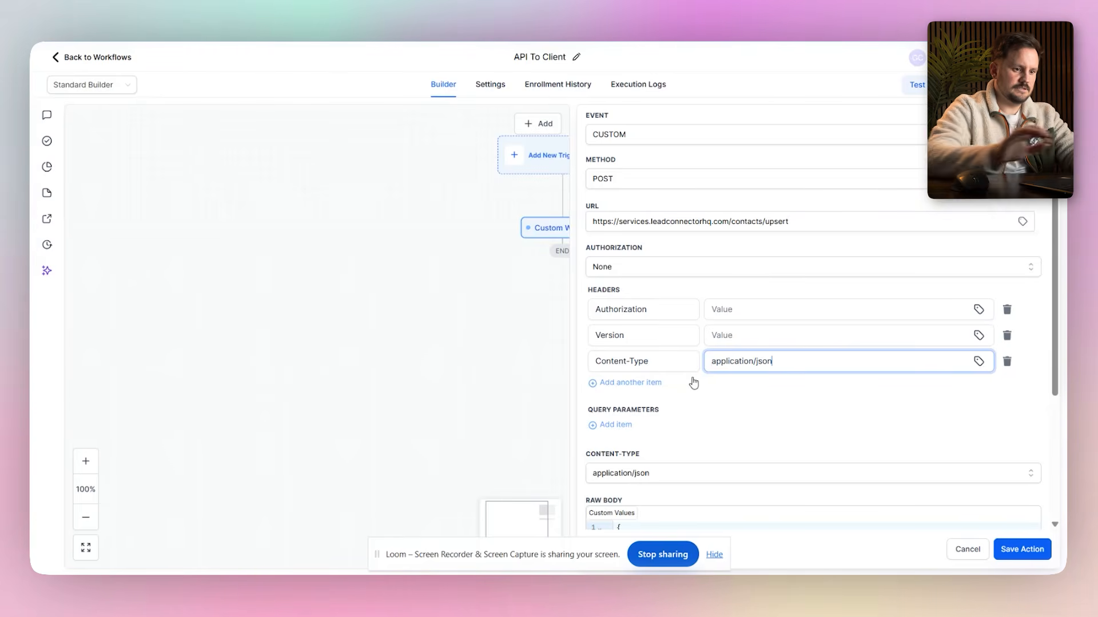
- Copy the version 2021-07-28 from the notes and paste it into the Version header's value
mouse_move(635, 589)
click(614, 542)
drag(179, 124, 90, 122)
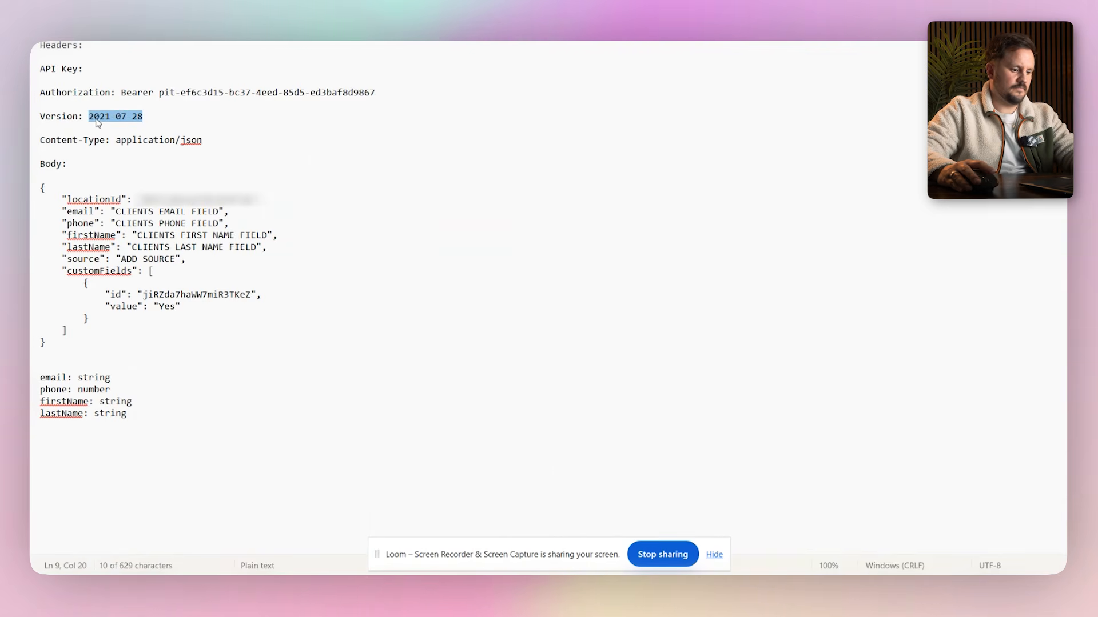
key(ctrl+c)
key(alt+Tab)
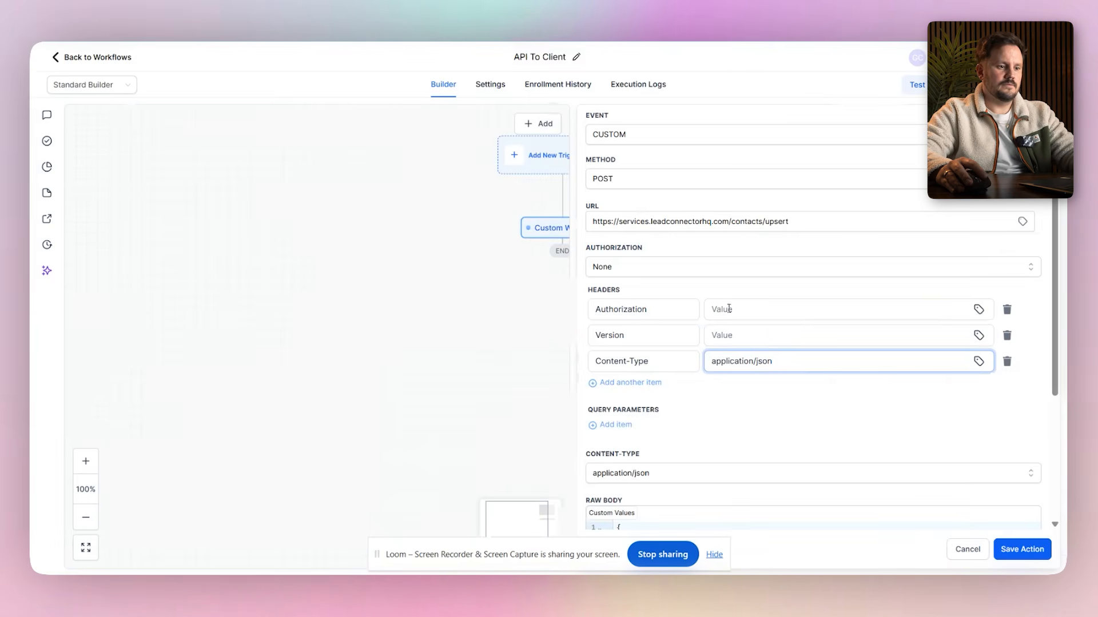
click(738, 336)
key(ctrl+v)
- Copy the Bearer private integration token from the notes and paste it into the Authorization header's value
click(762, 314)
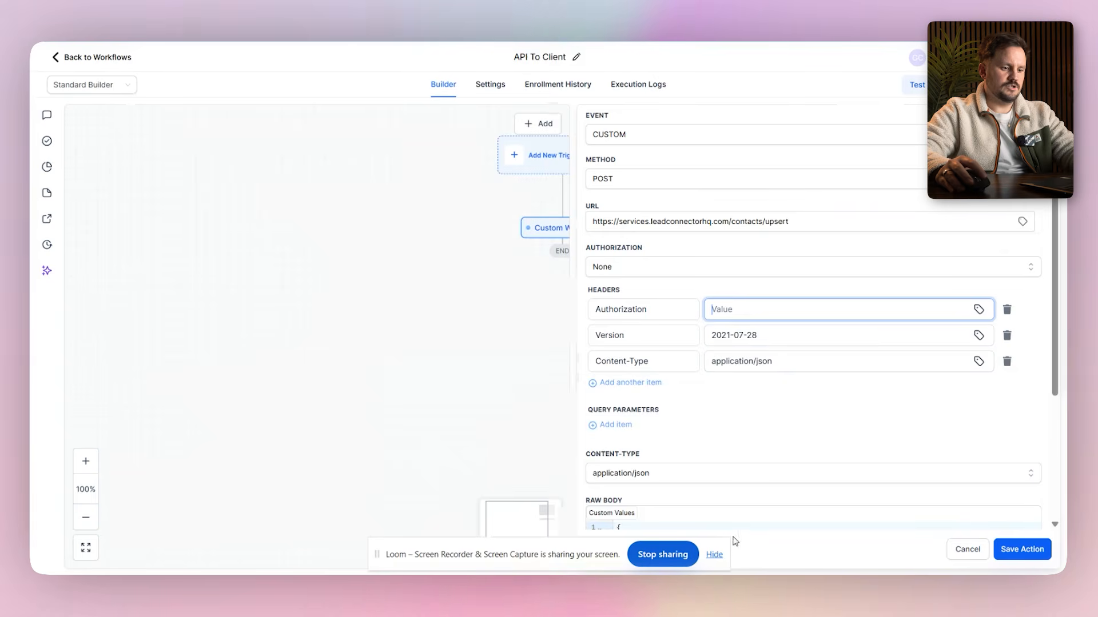
mouse_move(689, 558)
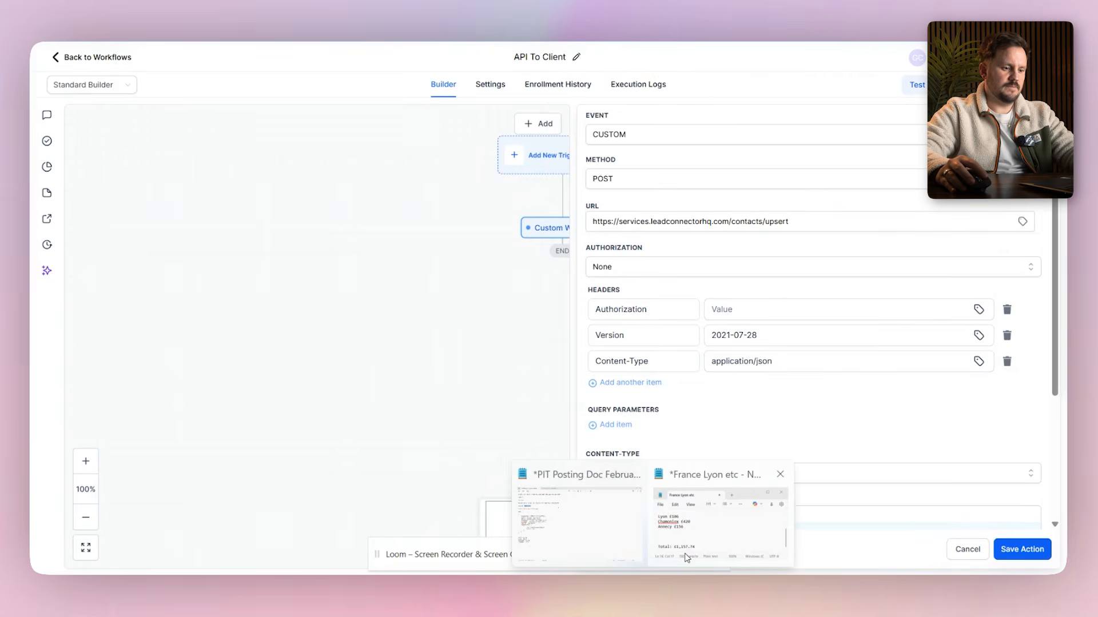
click(632, 547)
drag(374, 94, 122, 94)
click(989, 3)
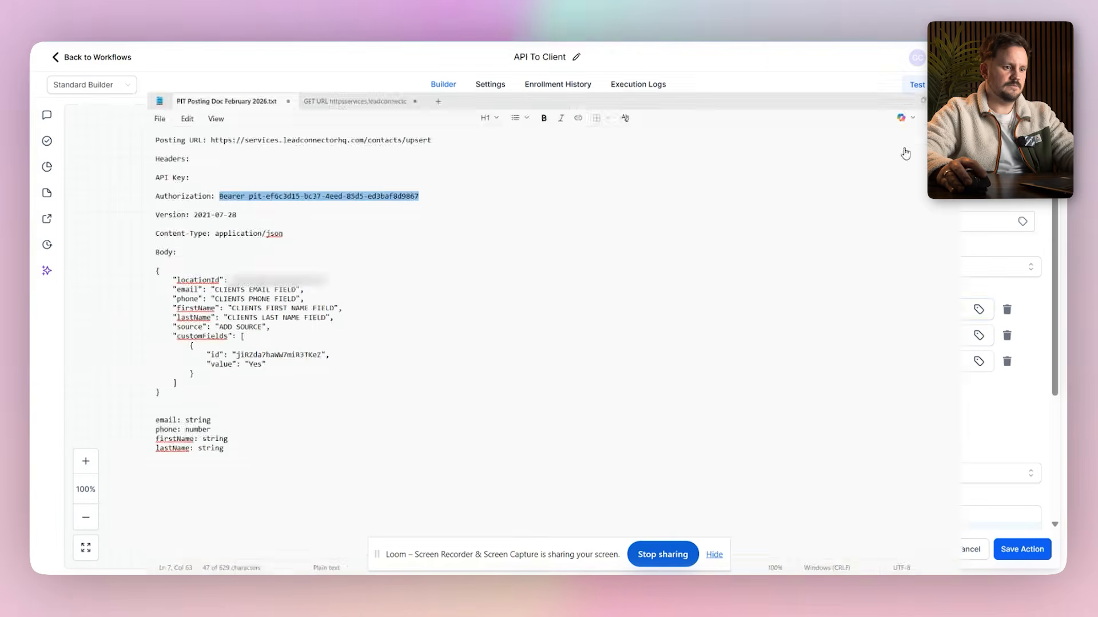
click(773, 308)
key(ctrl+v)
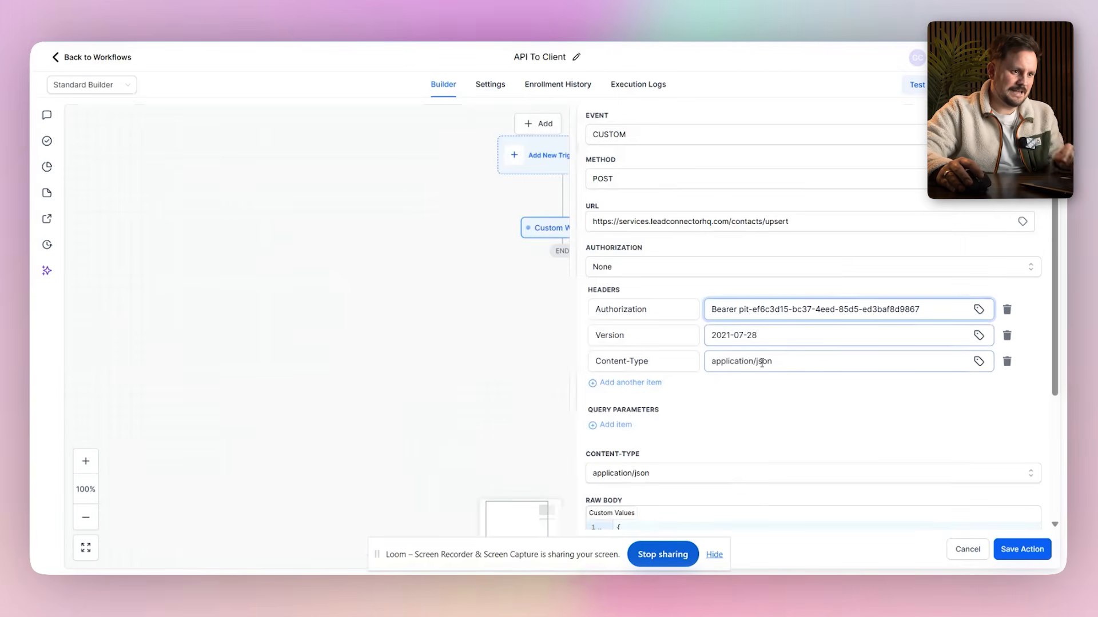
- Copy the JSON request body from Postman and paste it over the webhook's raw body
scroll(776, 318, down, 2)
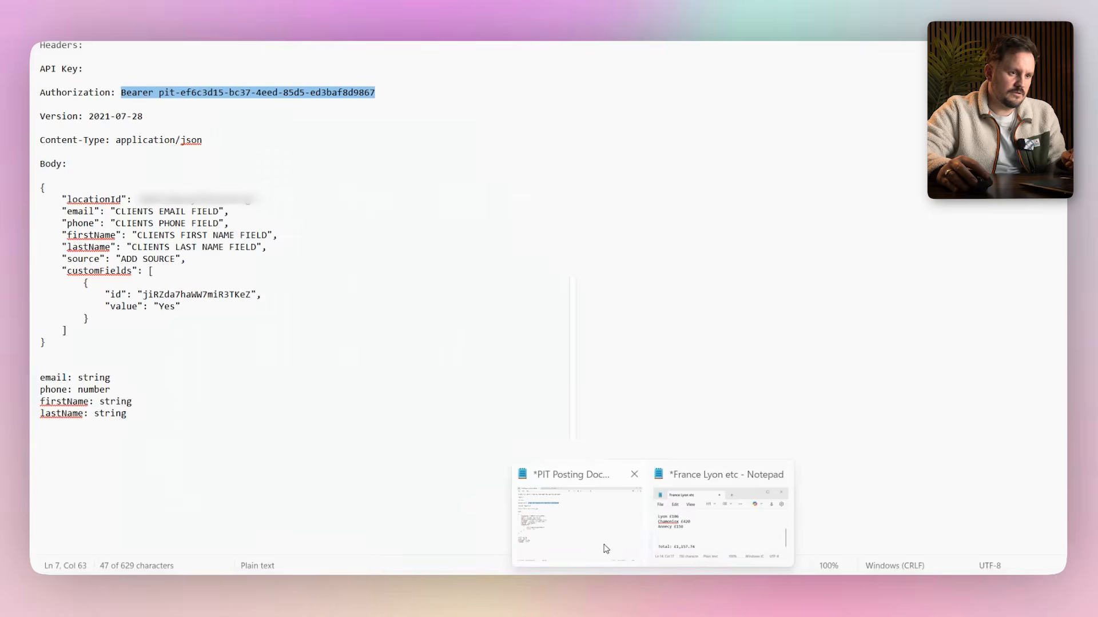
key(alt+Tab)
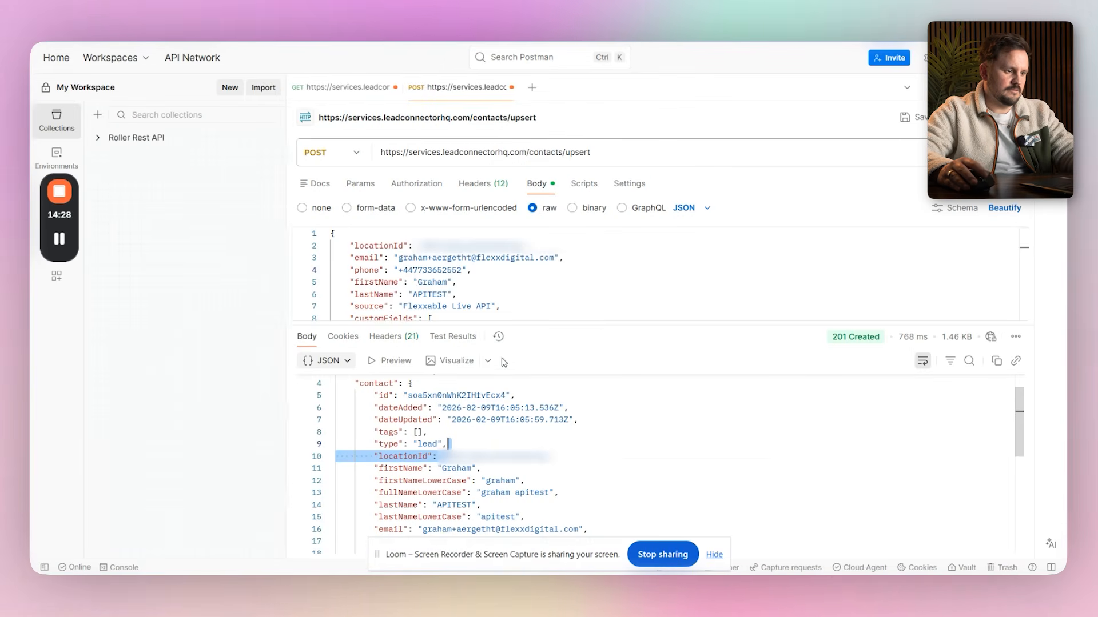
scroll(408, 297, down, 2)
drag(408, 297, 329, 192)
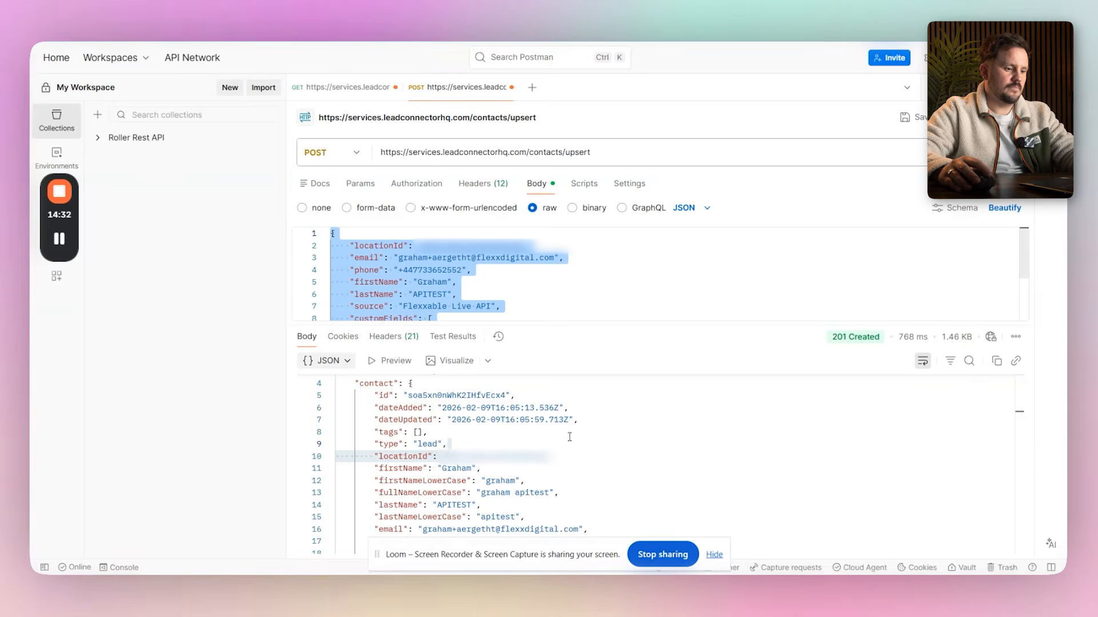
key(ctrl+Tab)
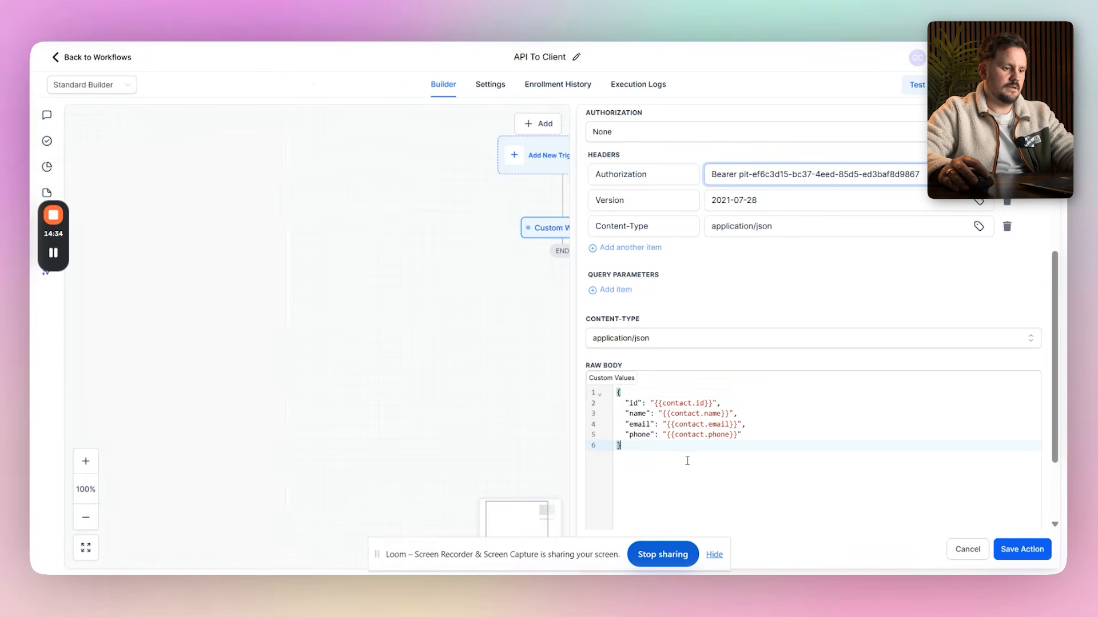
click(686, 459)
key(ctrl+a)
key(ctrl+v)
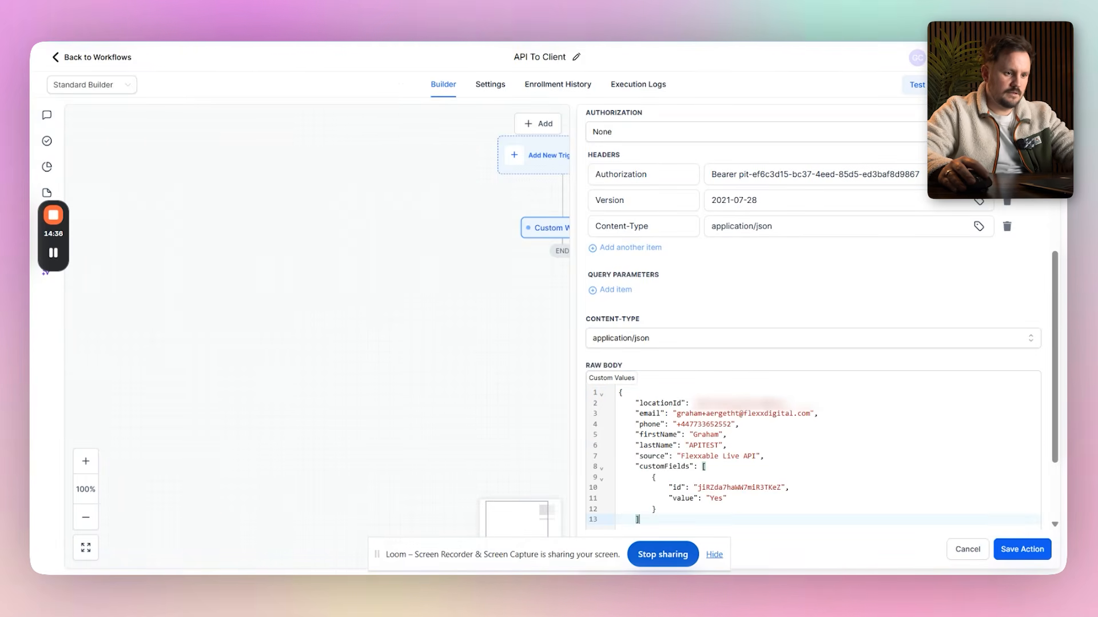
- Replace the email value in the raw body with the {{contact.email}} merge field
click(735, 414)
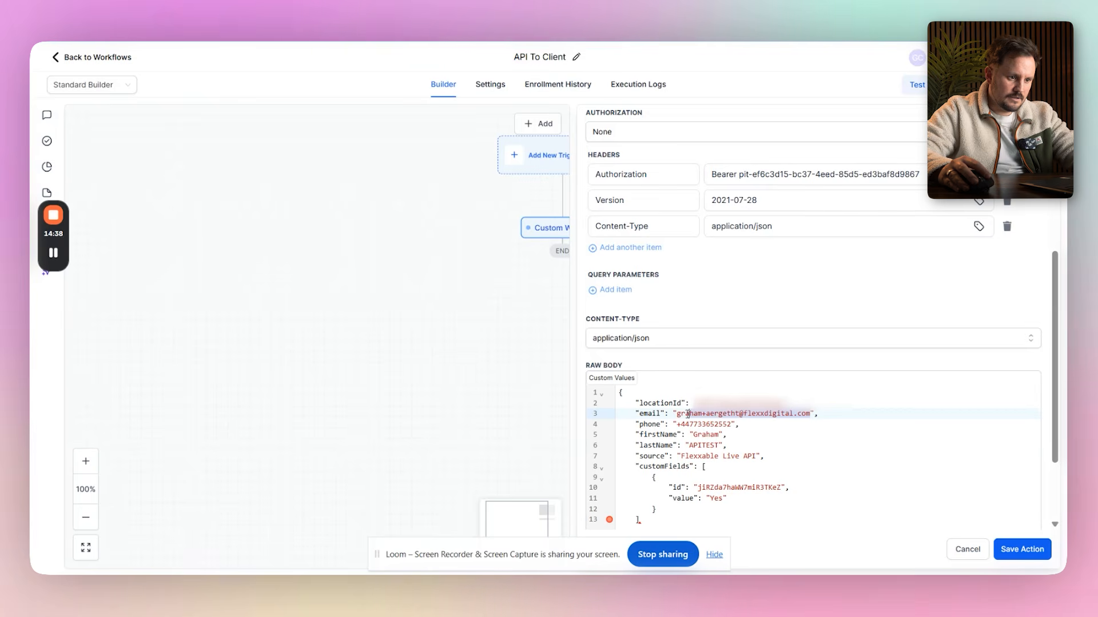
key(BackSpace)
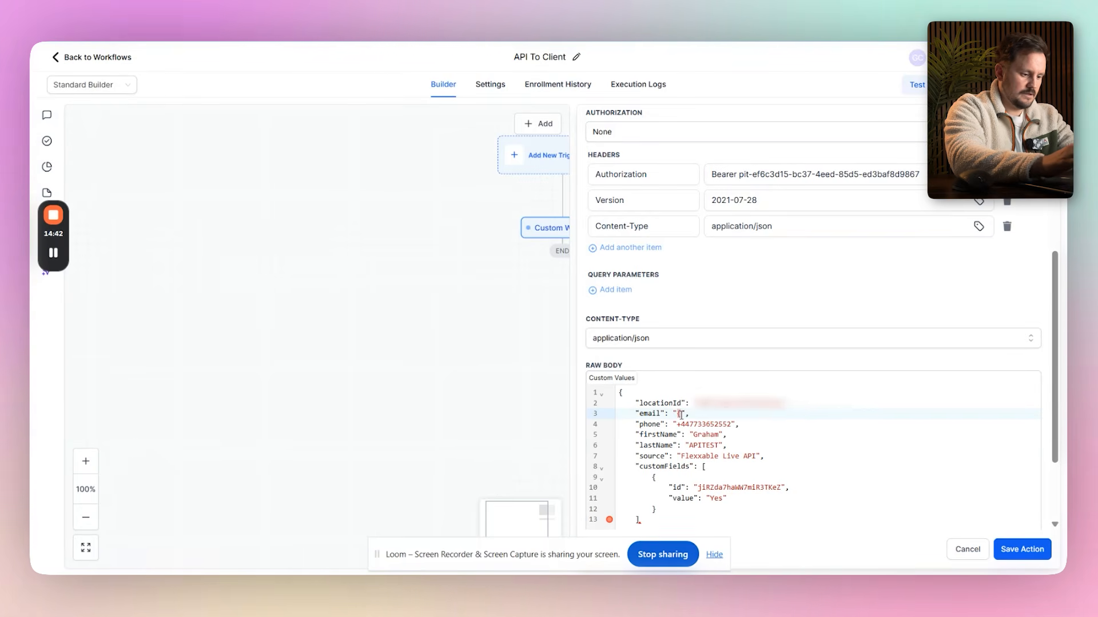
text({{con)
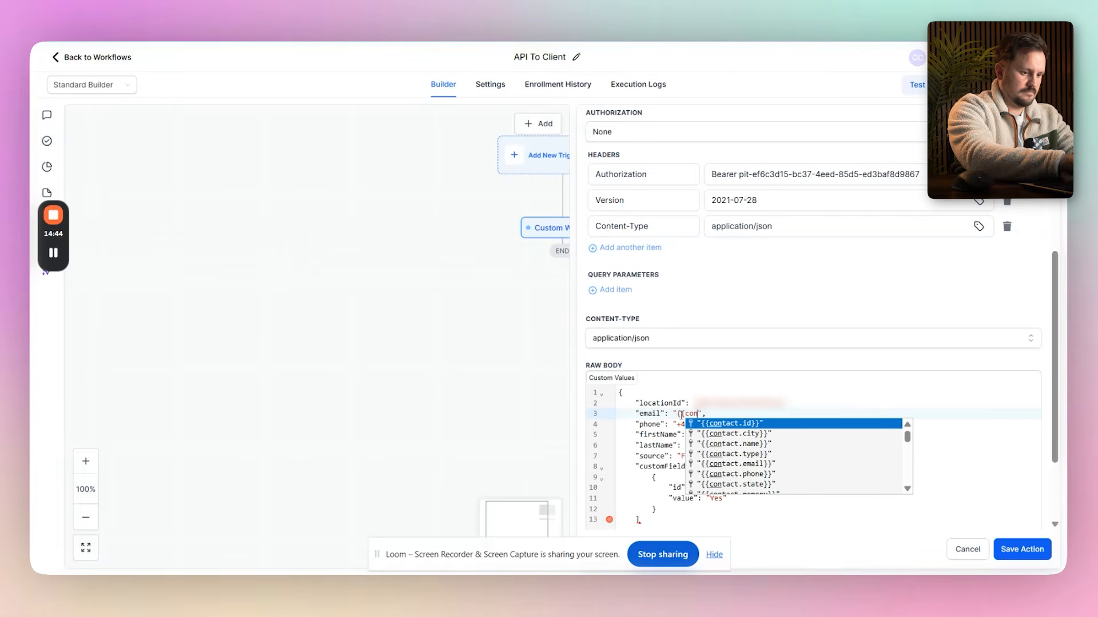
text(tact.email)
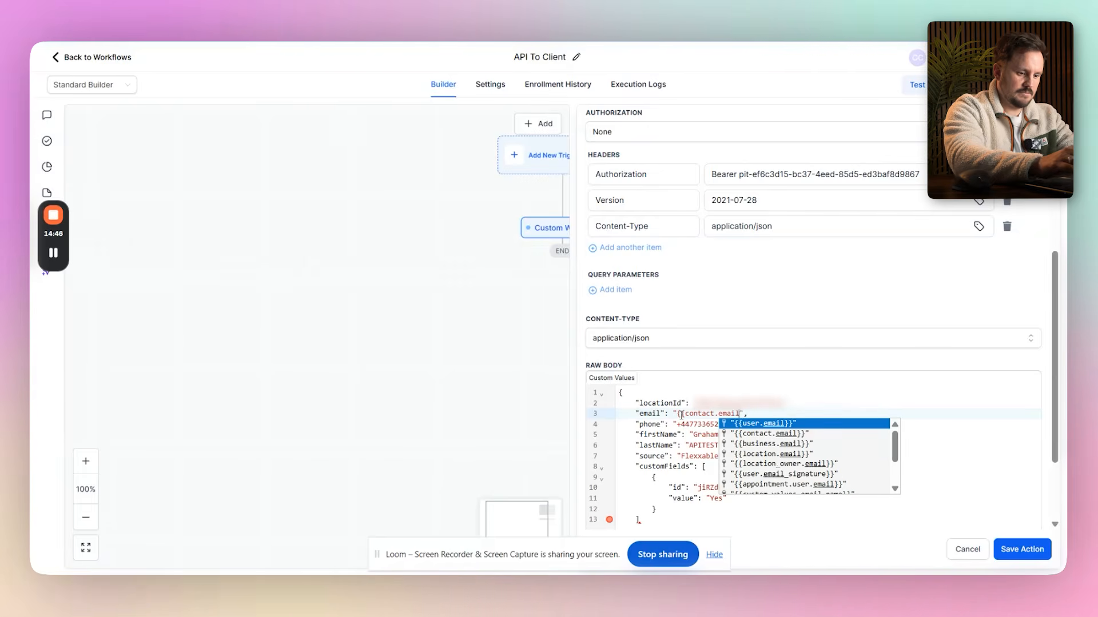
text(}})
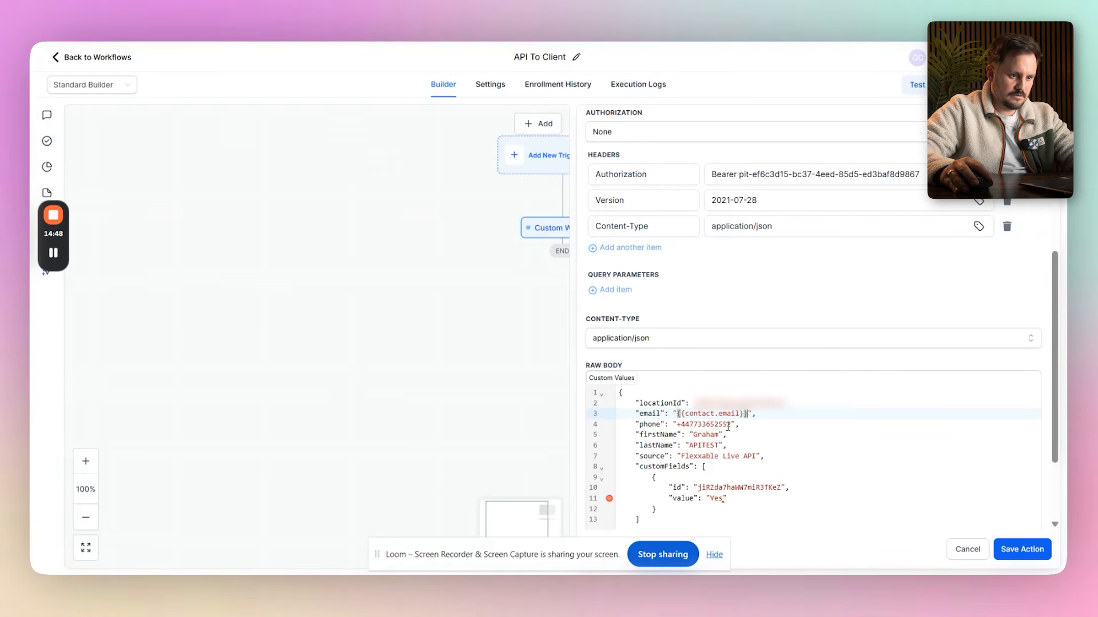
- Replace the phone value in the raw body with a phone merge field, picking {{user.phone}} from the suggestions
drag(689, 425, 676, 424)
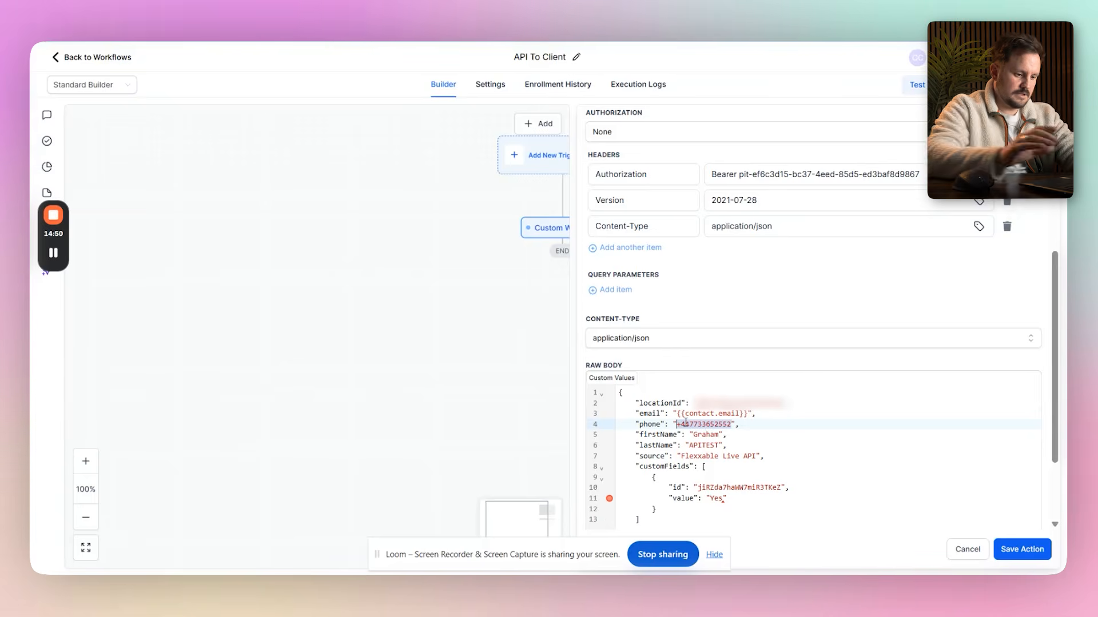
text({{contact."{{user.phon)
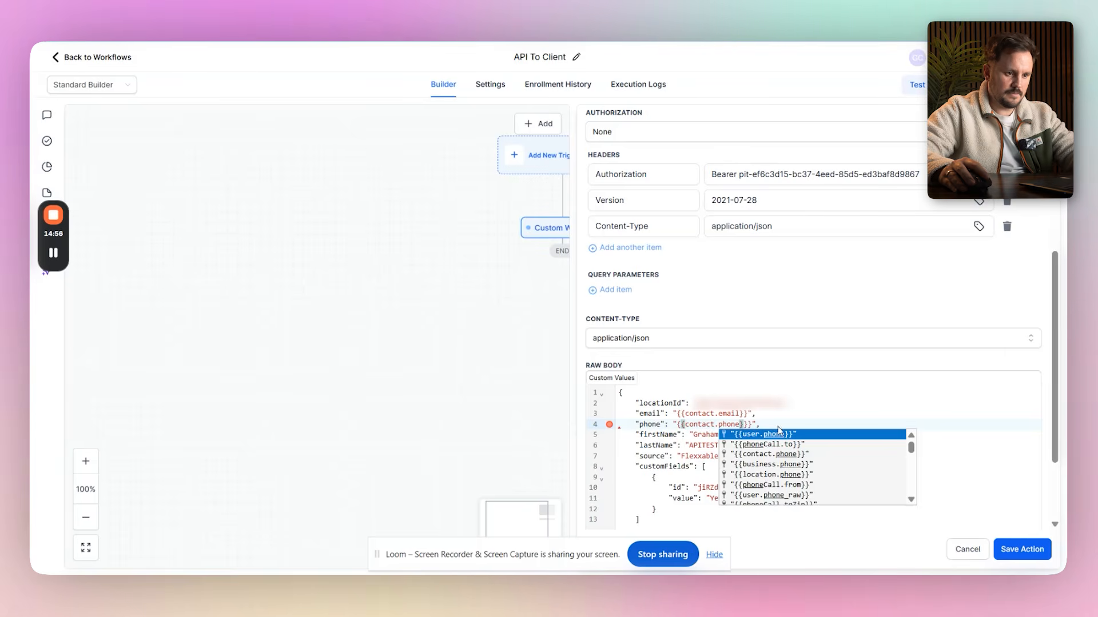
text(e)
click(778, 434)
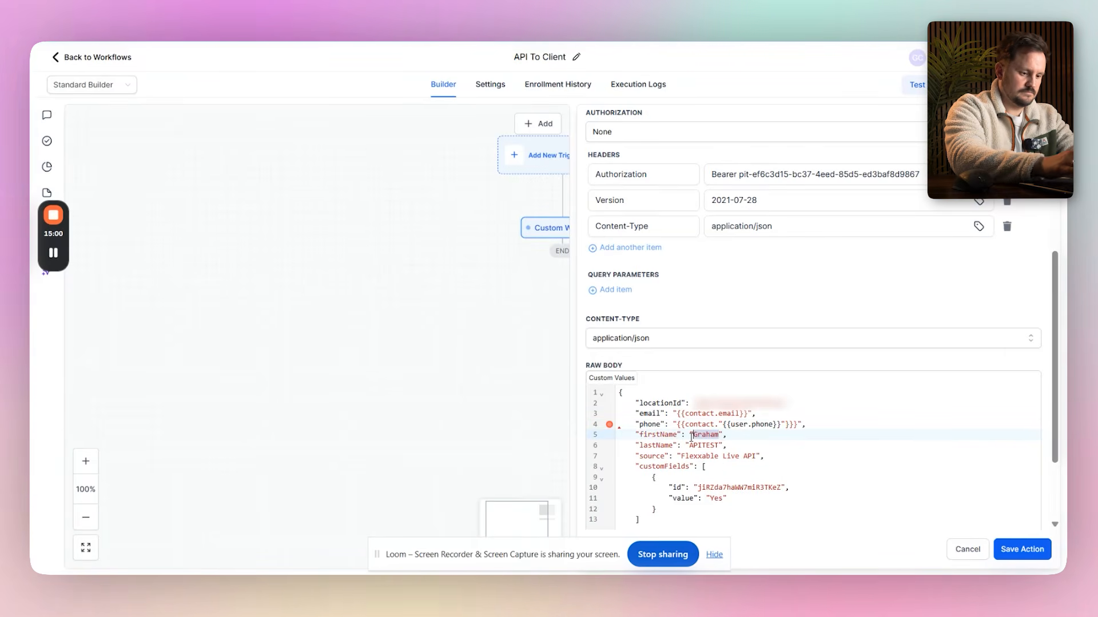
- Replace the firstName value with the {{contact.first_name}} merge field
text(c)
key(Down)
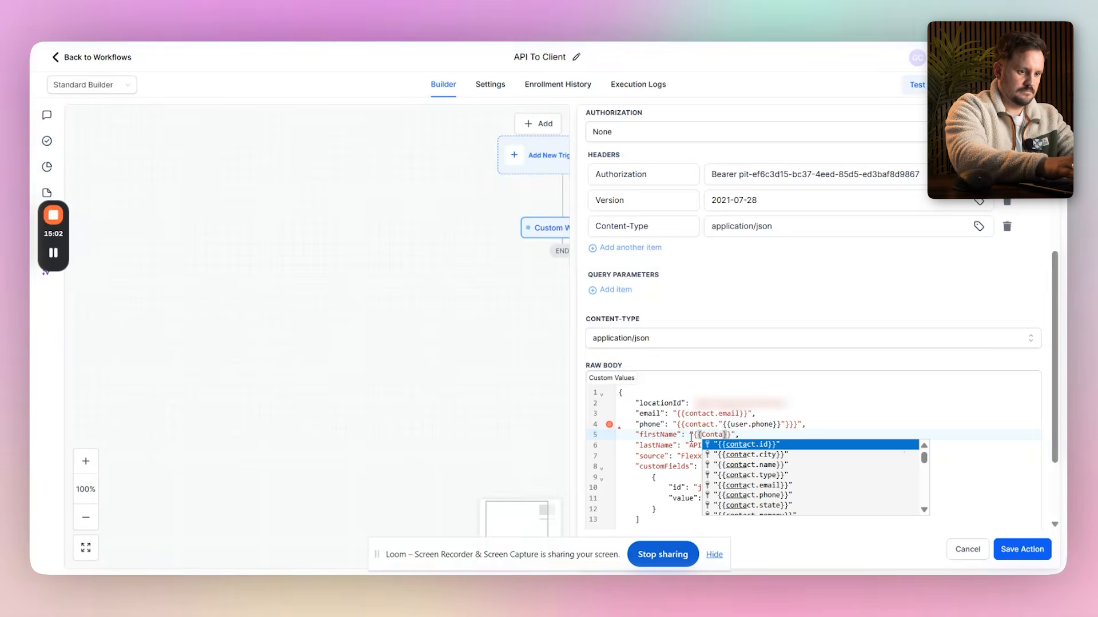
key(Up)
key(Escape)
text(contact.fir)
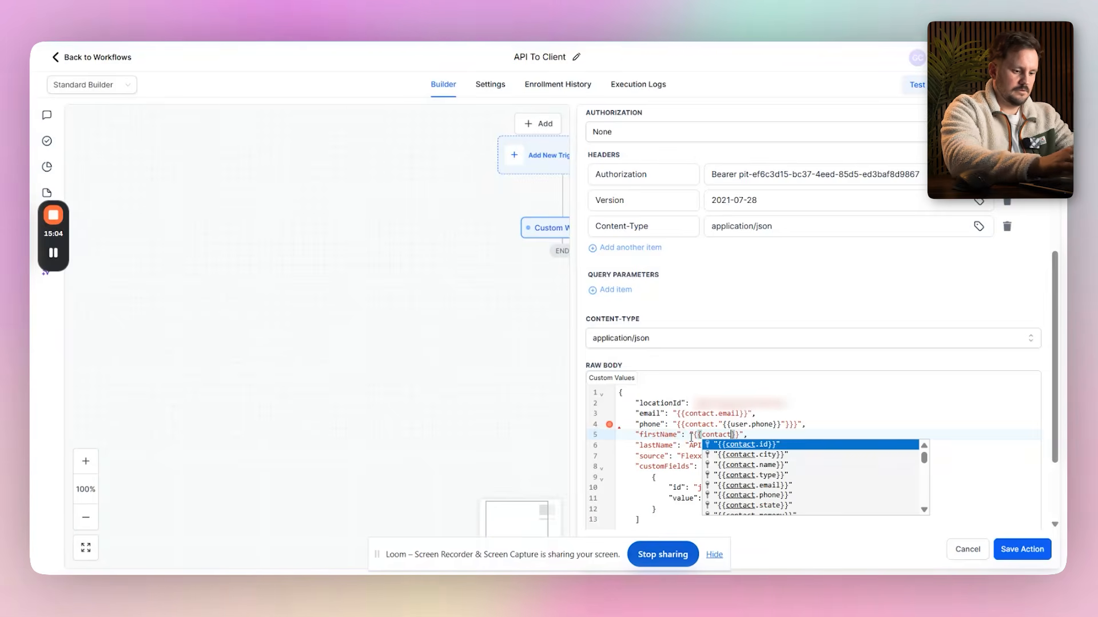
text(st_name)
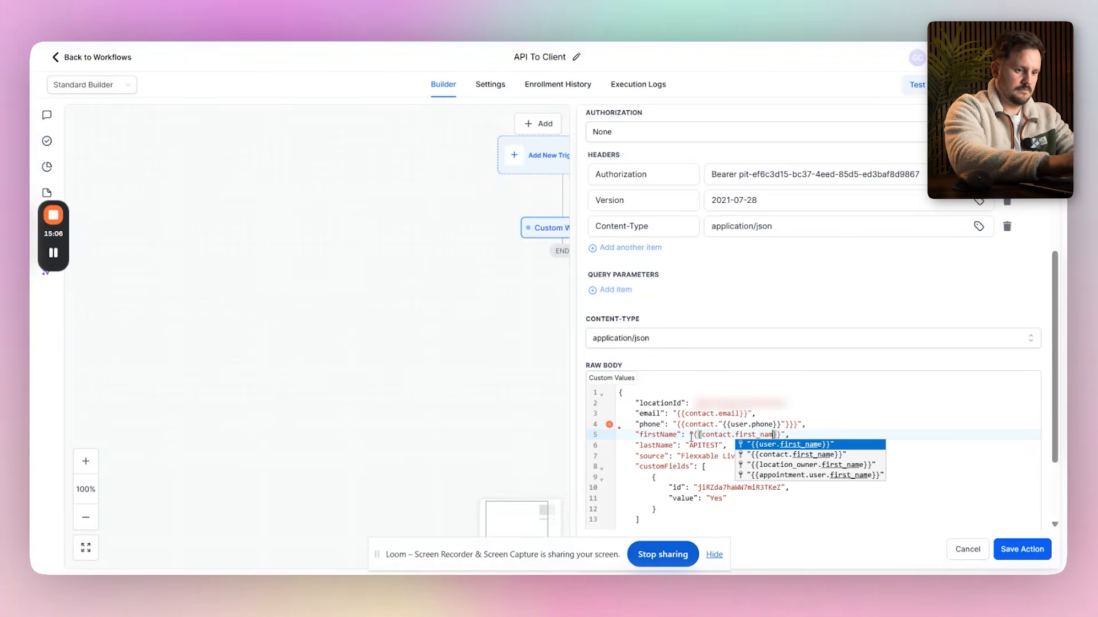
key(Escape)
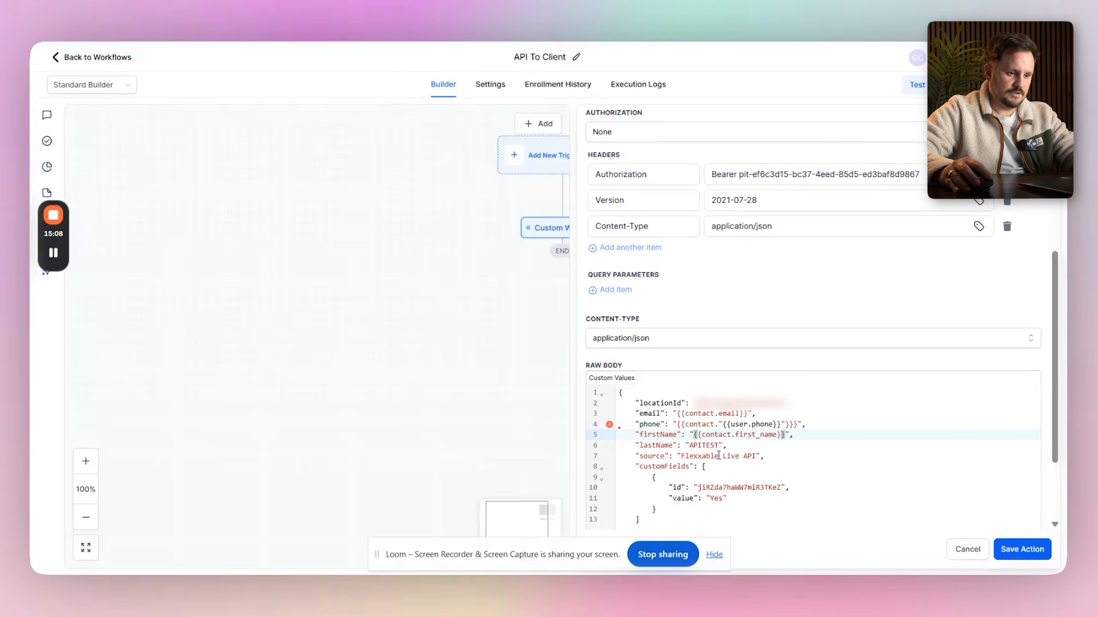
- Replace the lastName value with the {{contact.last_name}} merge field
click(698, 445)
drag(697, 445, 690, 445)
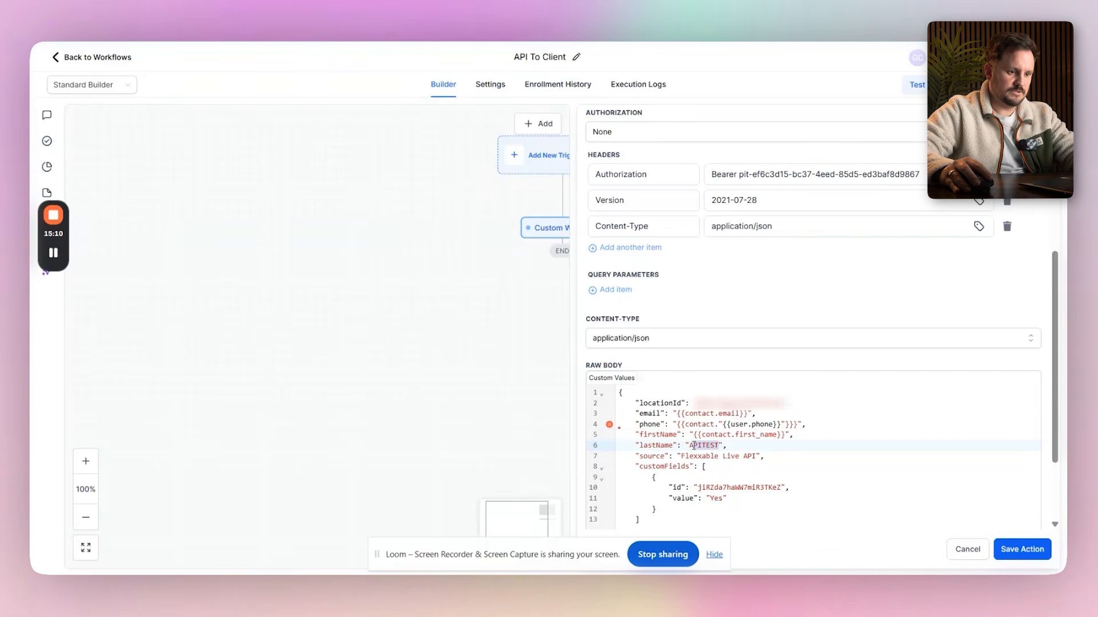
key(BackSpace)
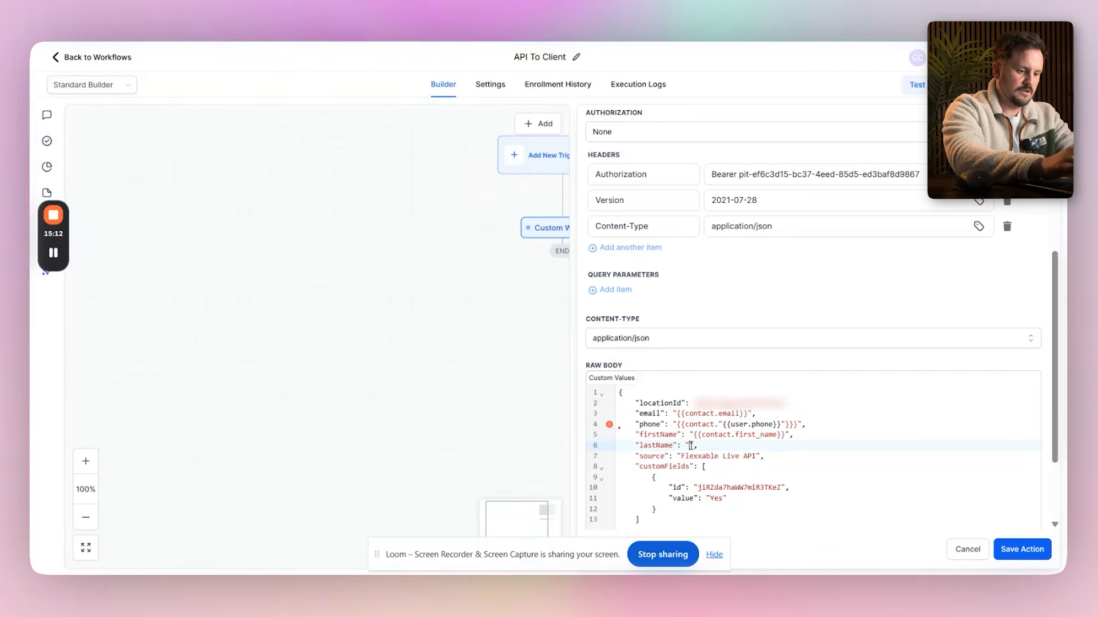
text({{con)
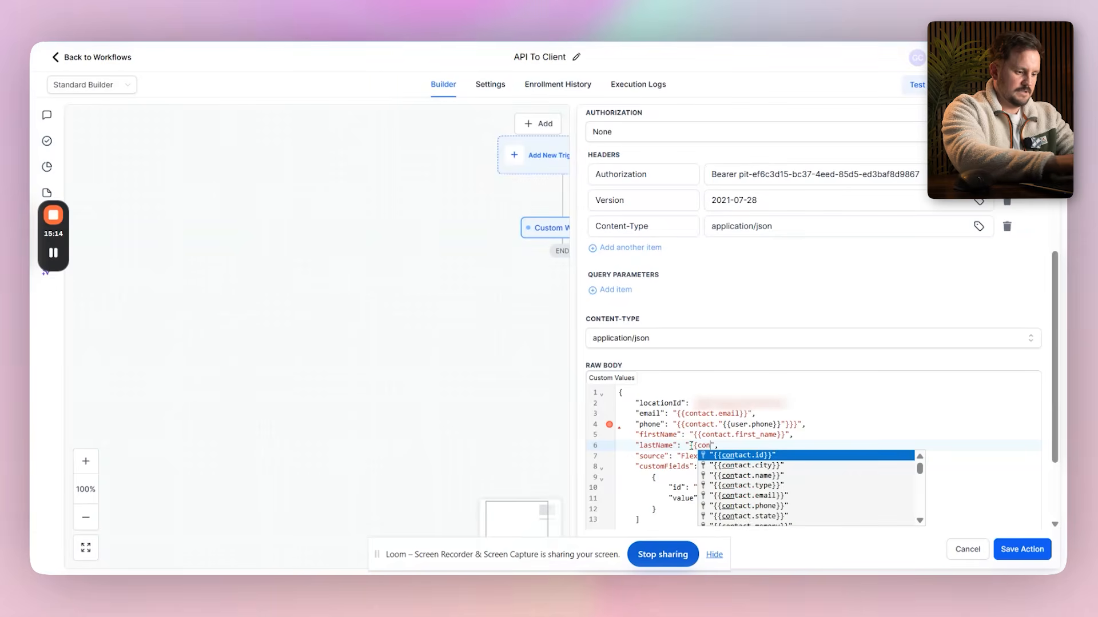
text(tact.last)
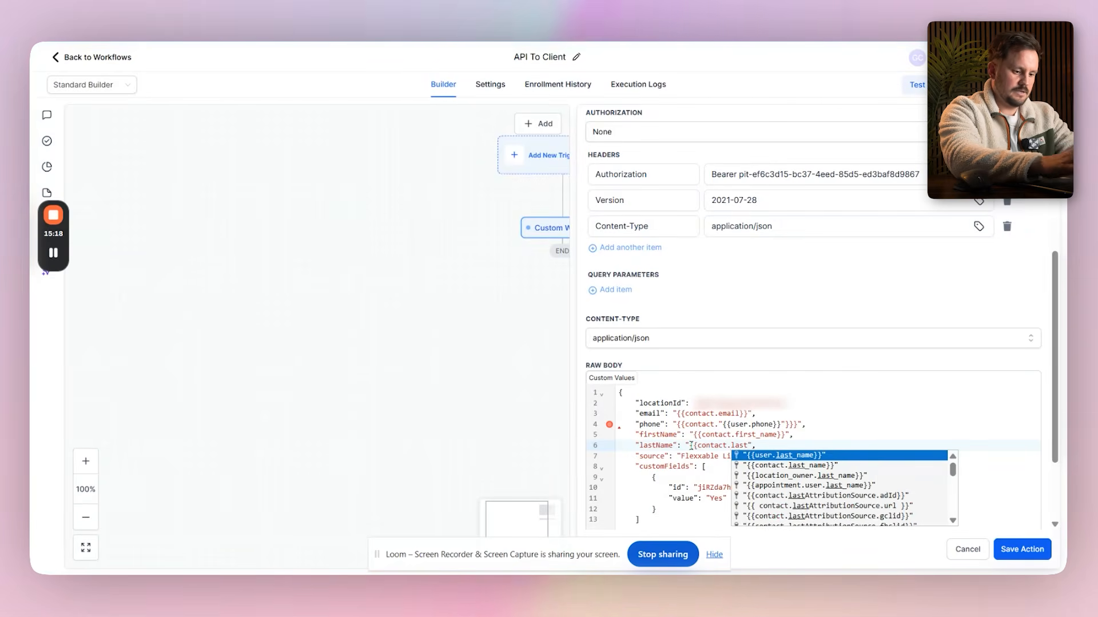
text(_name}})
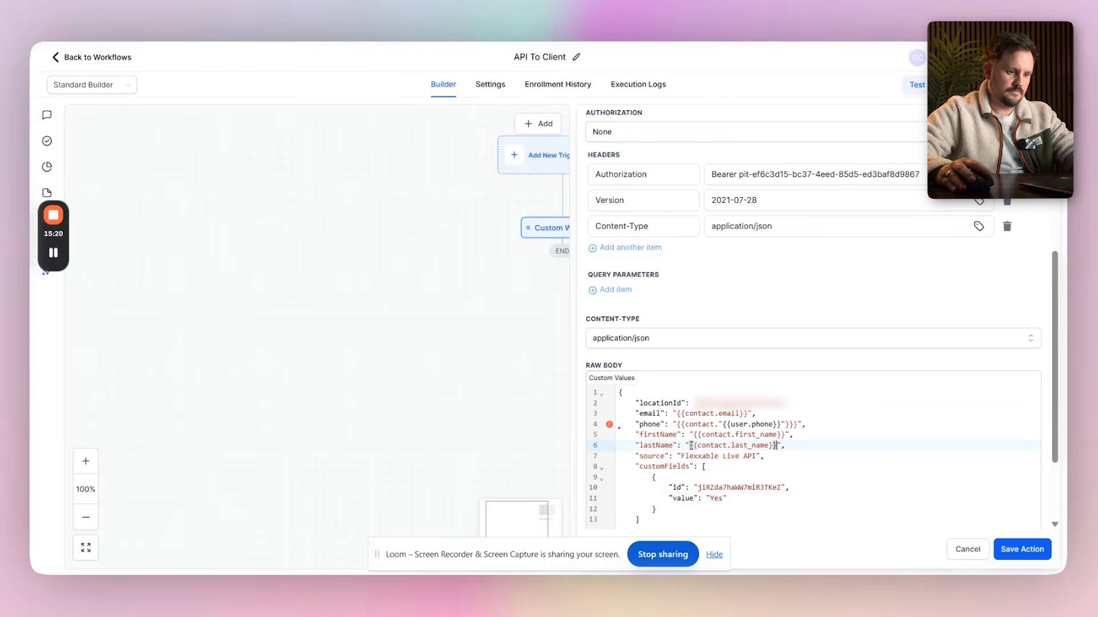
- Replace the source value with the {{contact.source}} merge field from the suggestions
drag(756, 456, 680, 456)
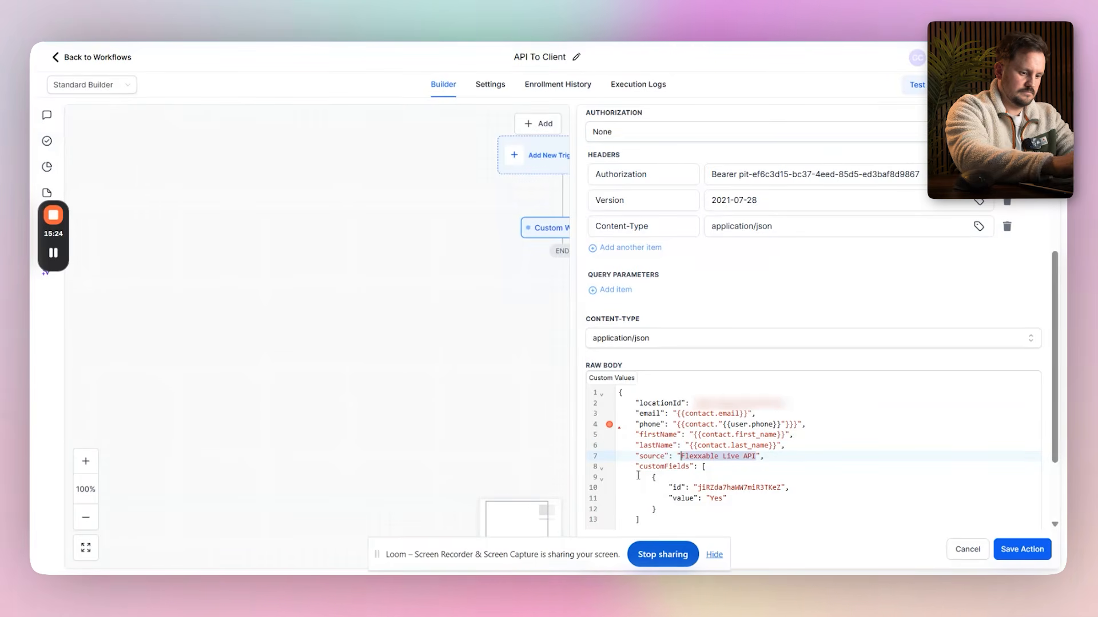
text({{co)
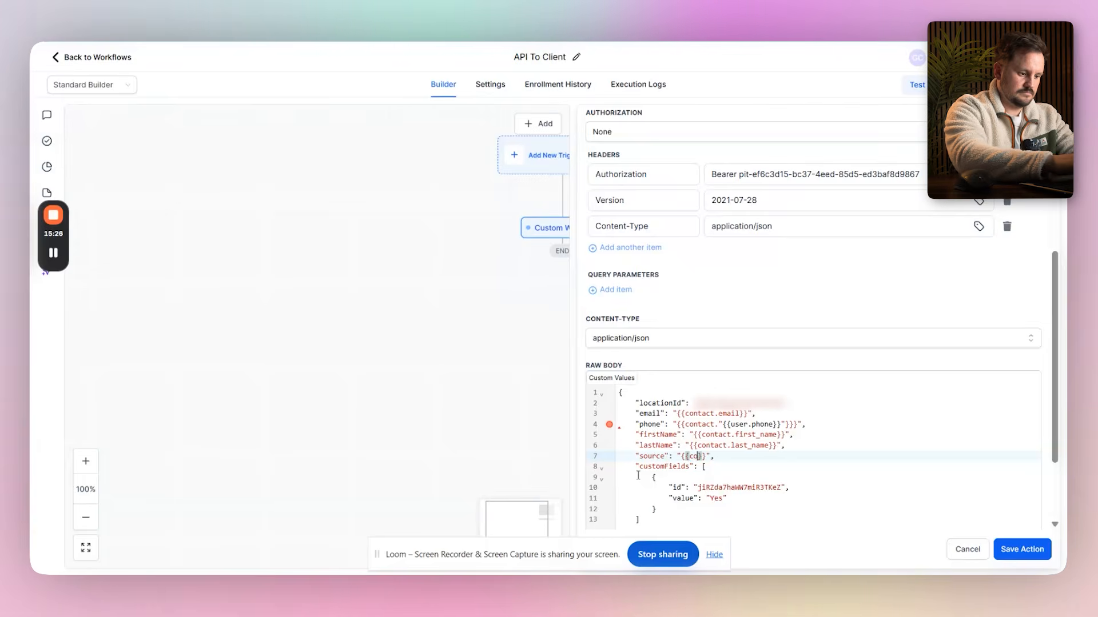
text(ntact.)
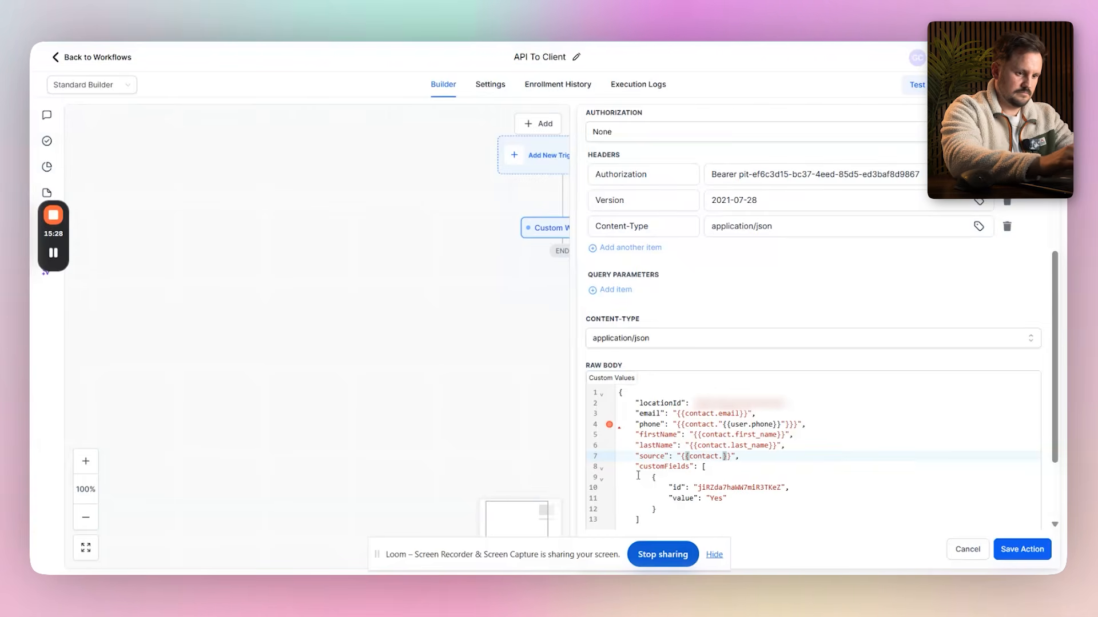
text(source)
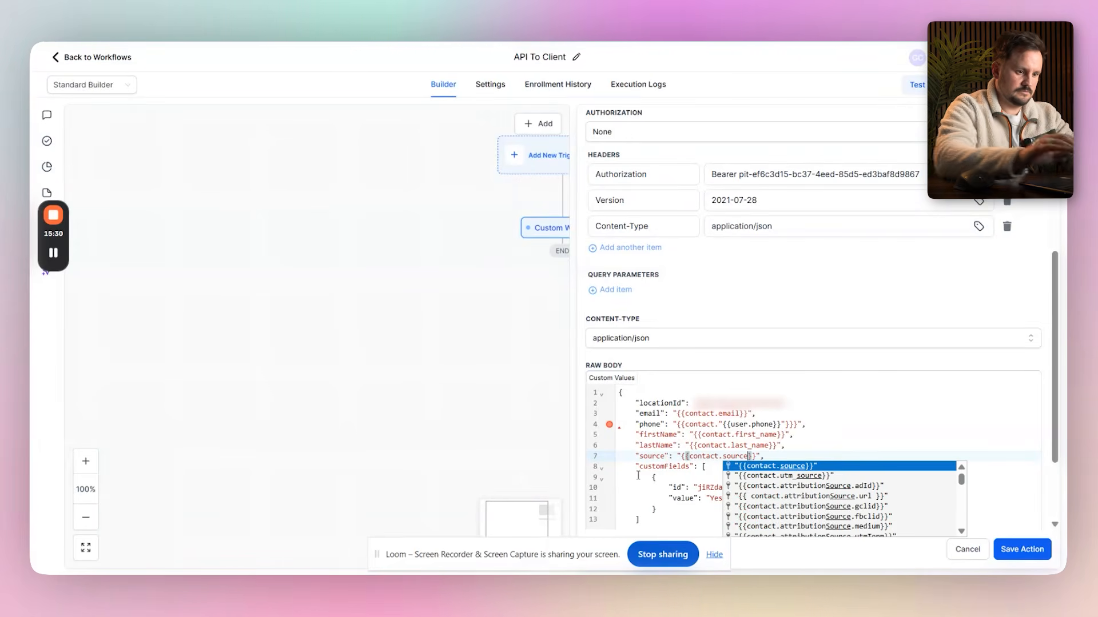
click(840, 466)
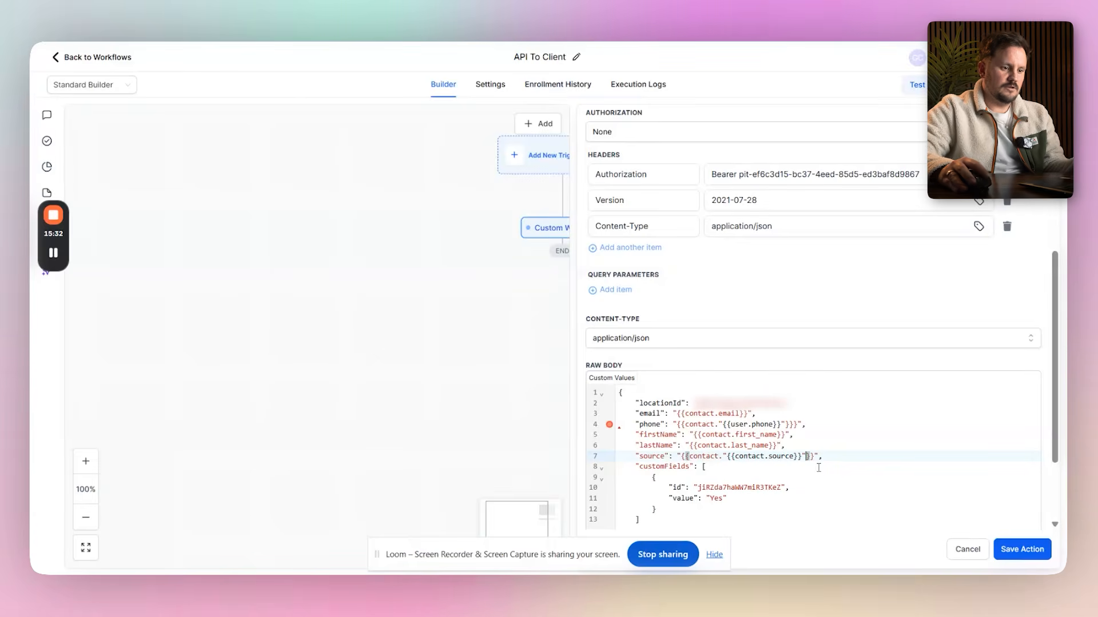
- Save the Custom Webhook action
click(777, 487)
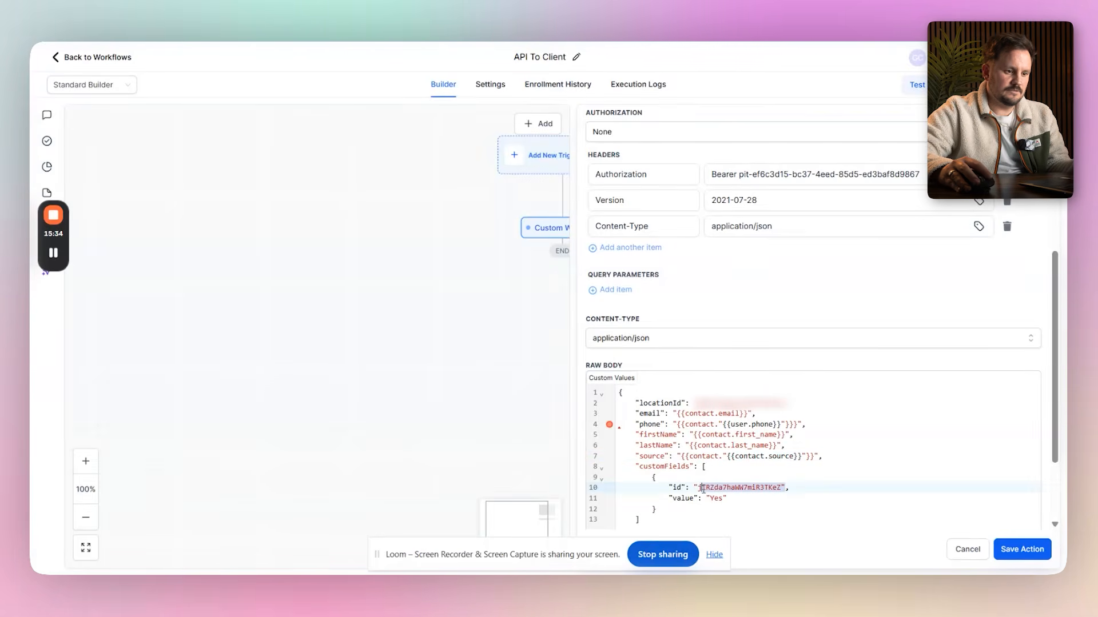
scroll(989, 520, down, 2)
click(1010, 552)
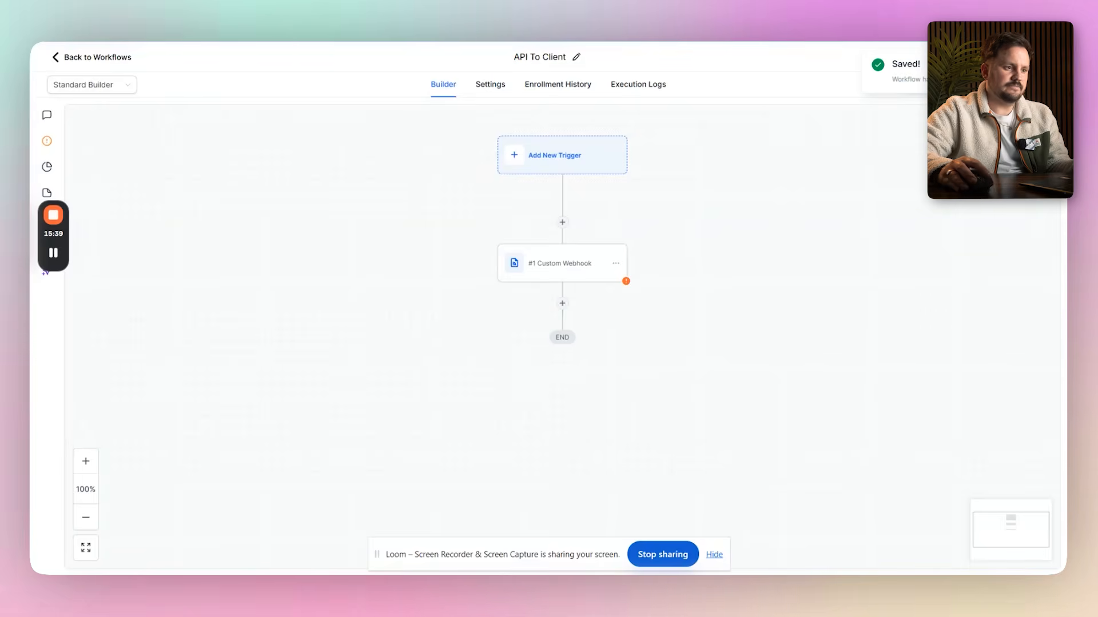
- Open Contacts and start a new contact with first name APITEST2 and the contact's last name
click(111, 61)
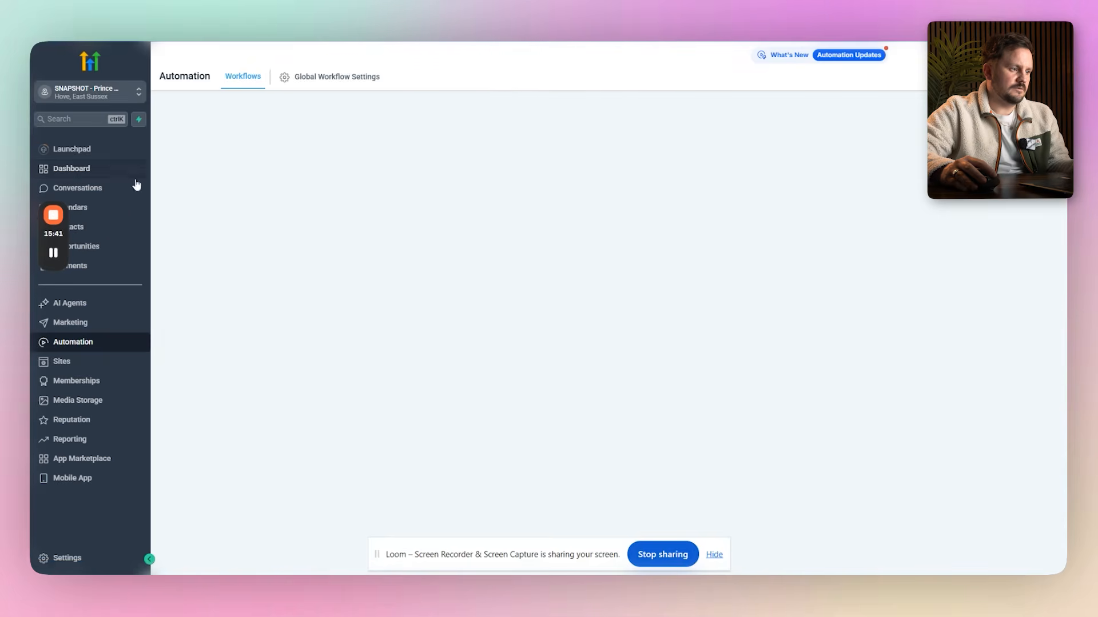
click(109, 231)
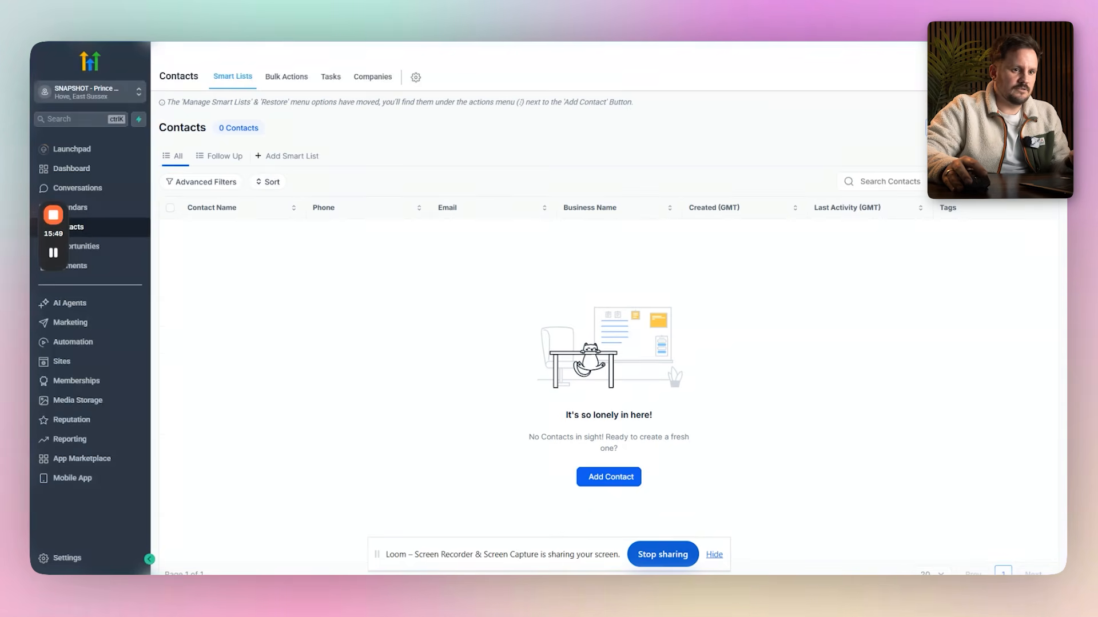
click(1007, 128)
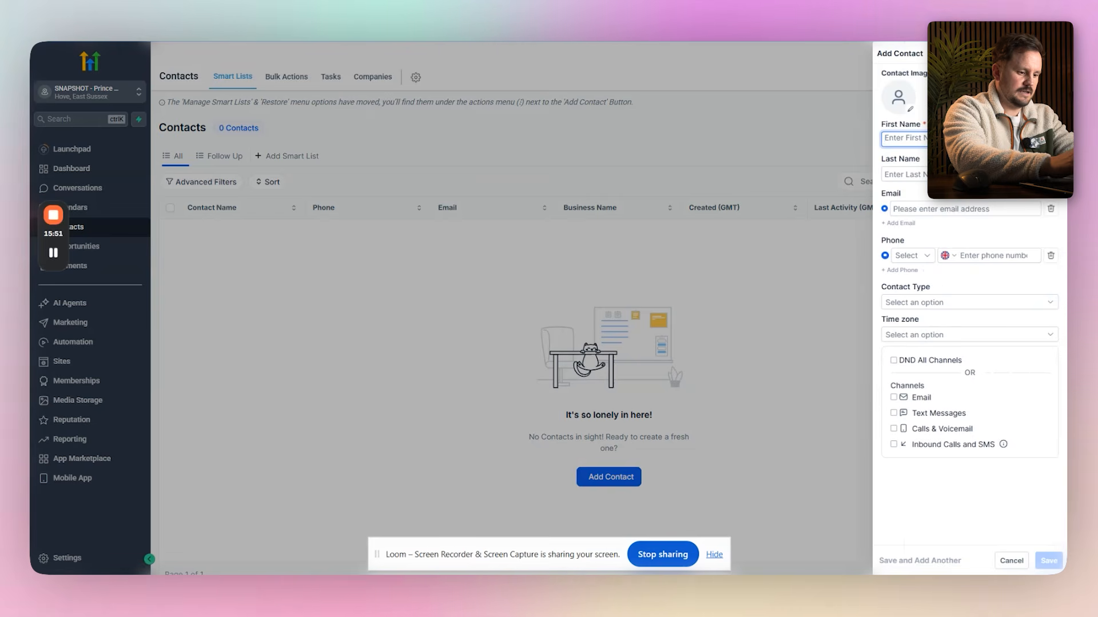
text(APITEST2)
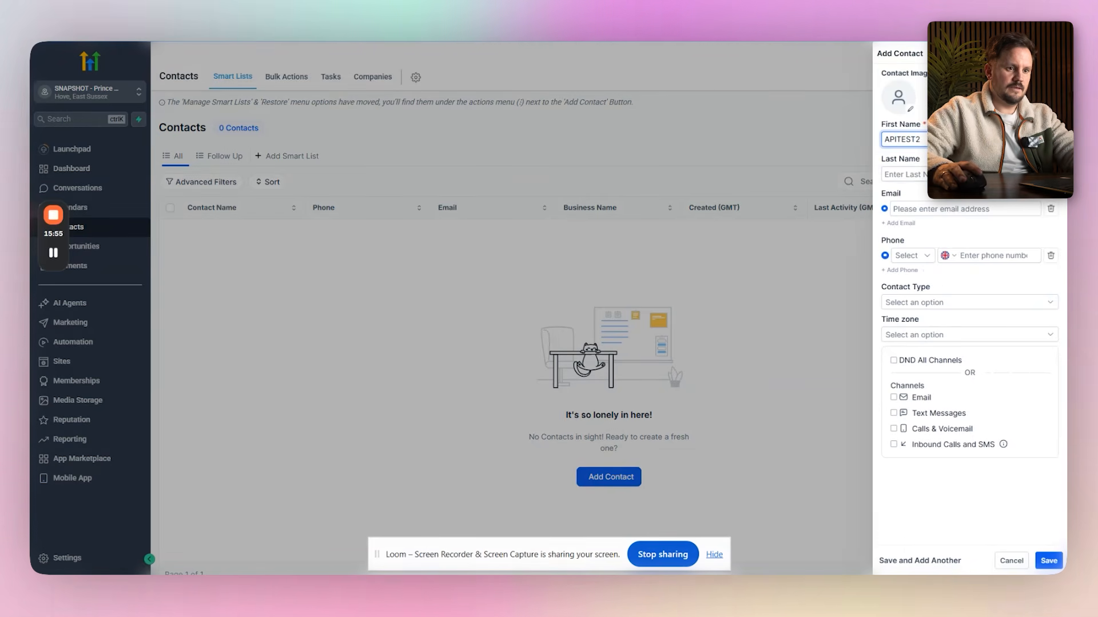
key(Tab)
text(Connolly)
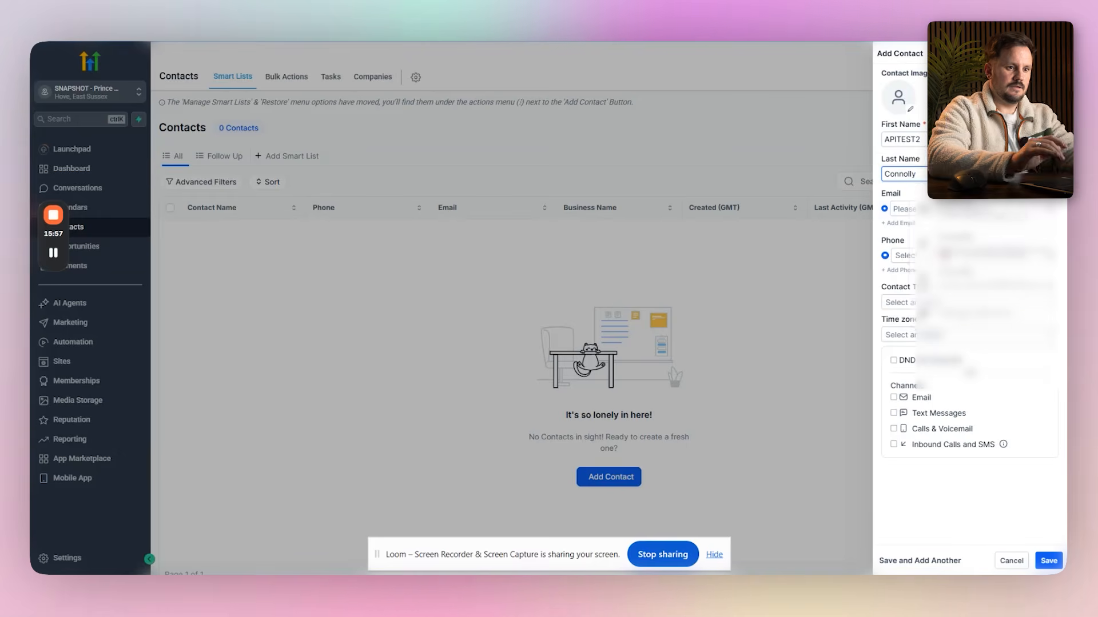
- Fill in the new contact's email address and phone number
key(Tab)
text(test)
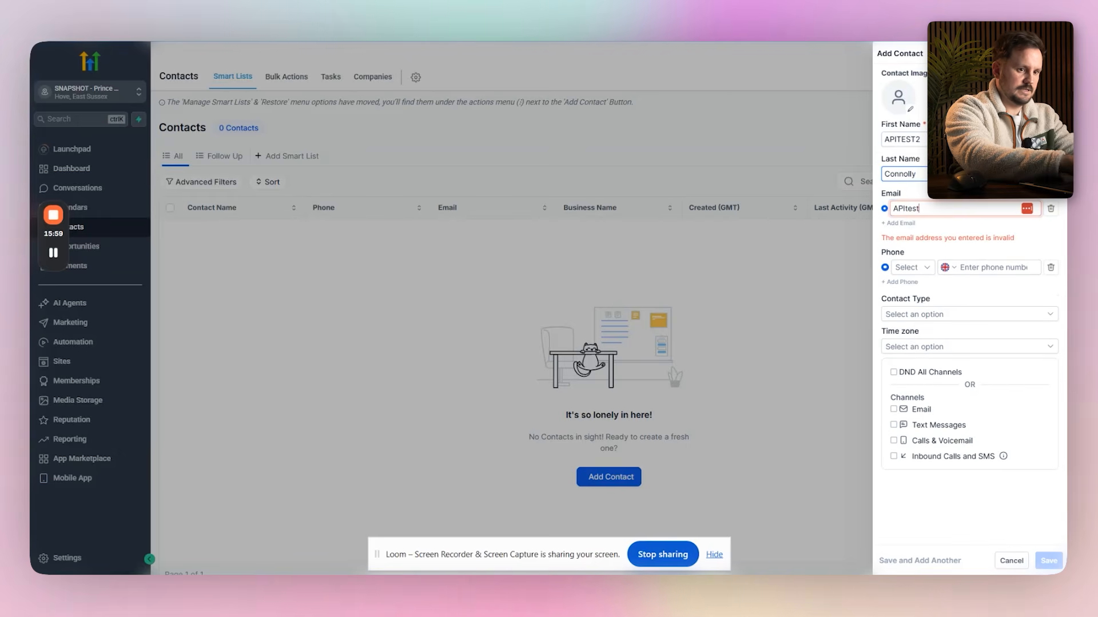
text(@gmail.com)
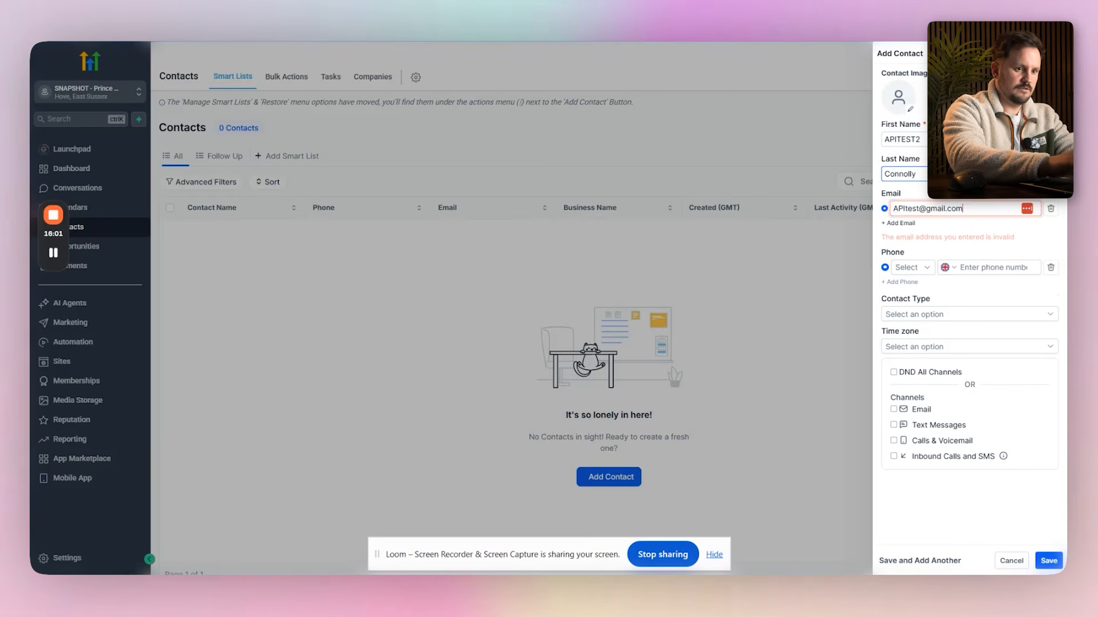
key(Tab)
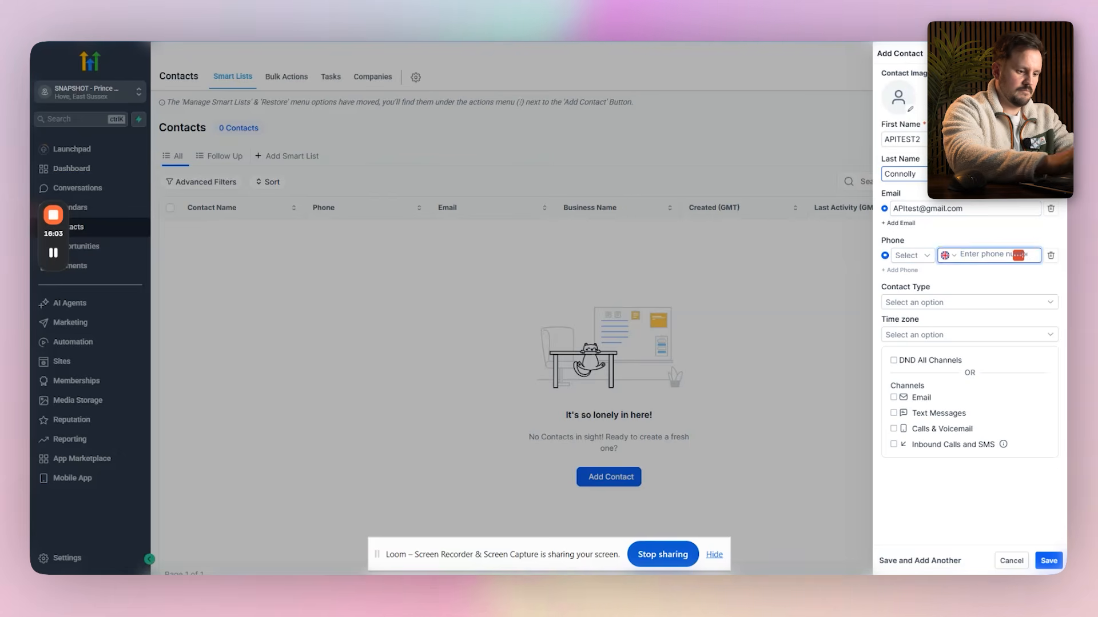
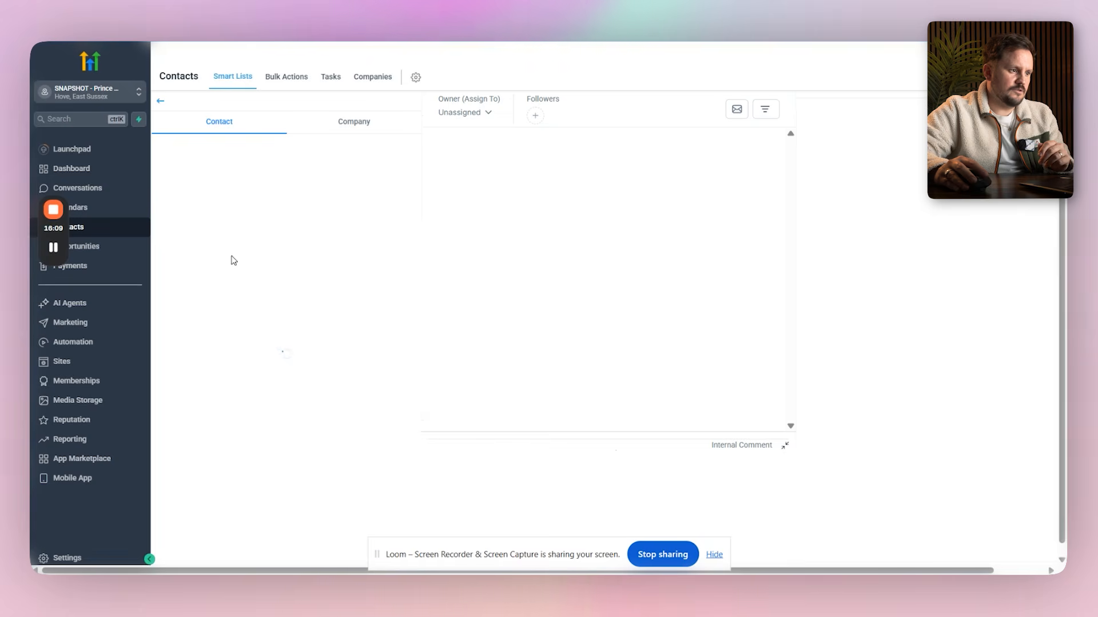
- Add the new contact to the API To Client workflow from its Automation section
scroll(266, 336, down, 10)
scroll(265, 336, down, 10)
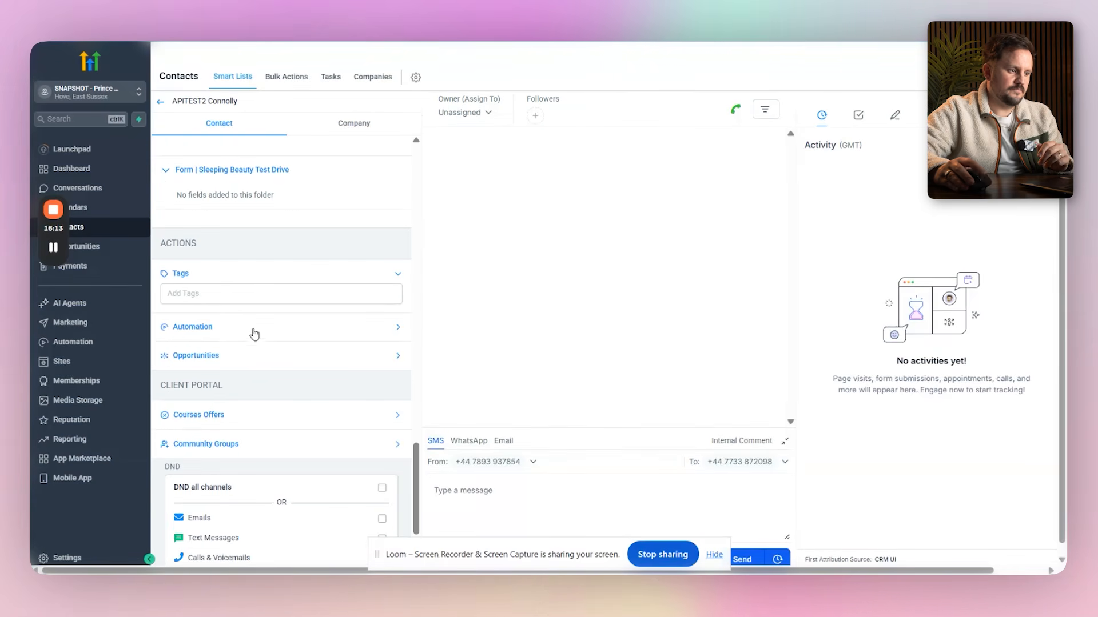
click(228, 326)
click(189, 364)
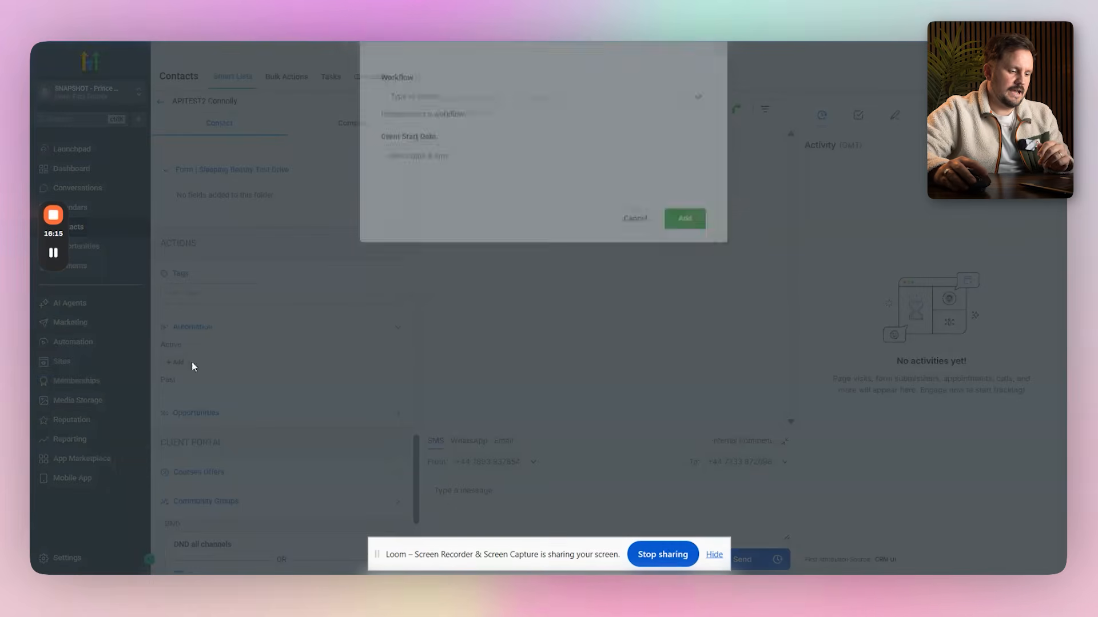
click(464, 136)
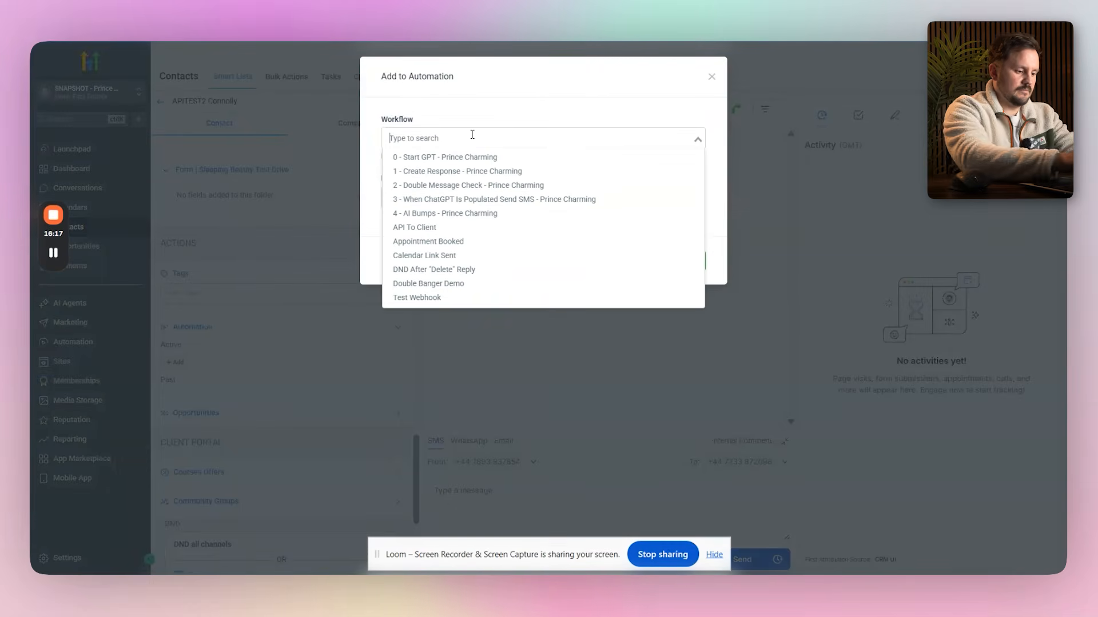
text(api)
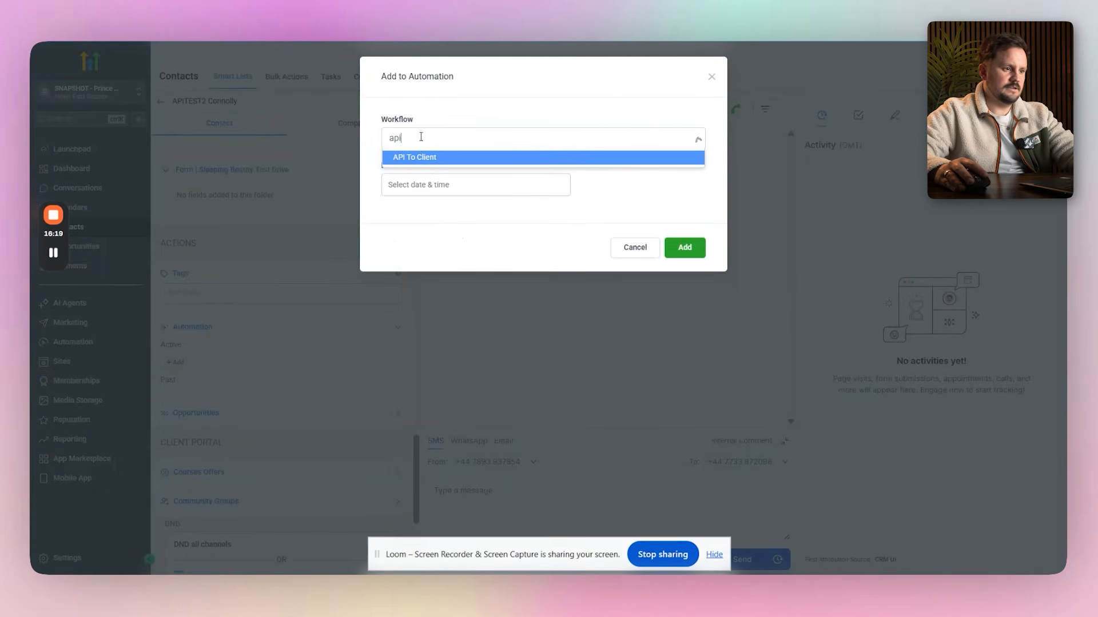
click(434, 158)
click(672, 247)
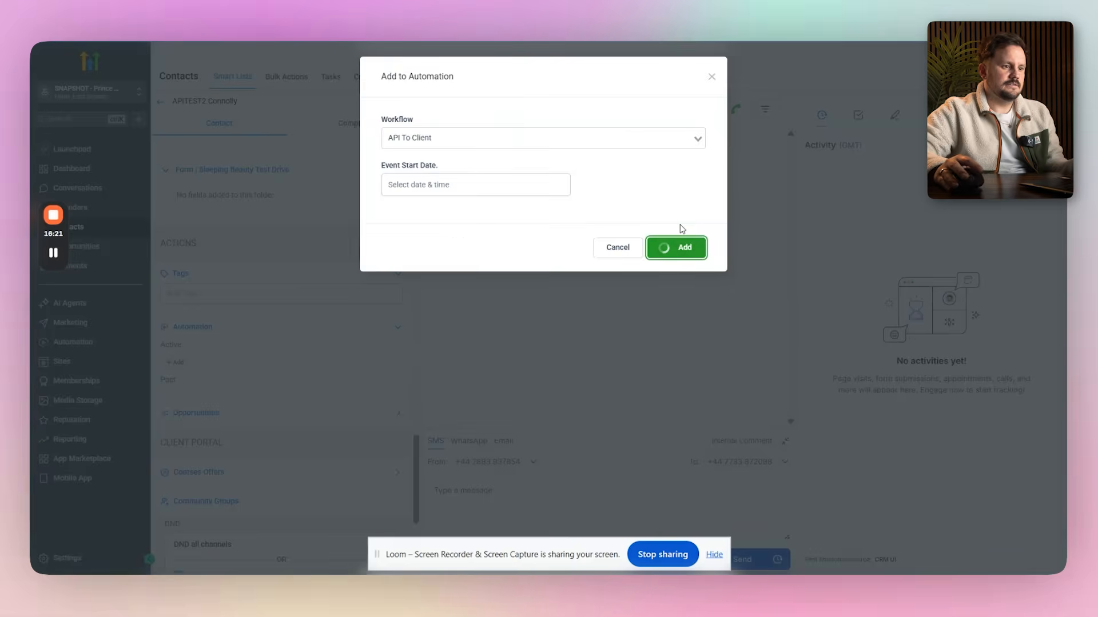
- Review the workflow's Execution Logs for the Custom Webhook run and inspect the upserted APITEST2 contact in the receiving sub-account
key(ctrl+Tab)
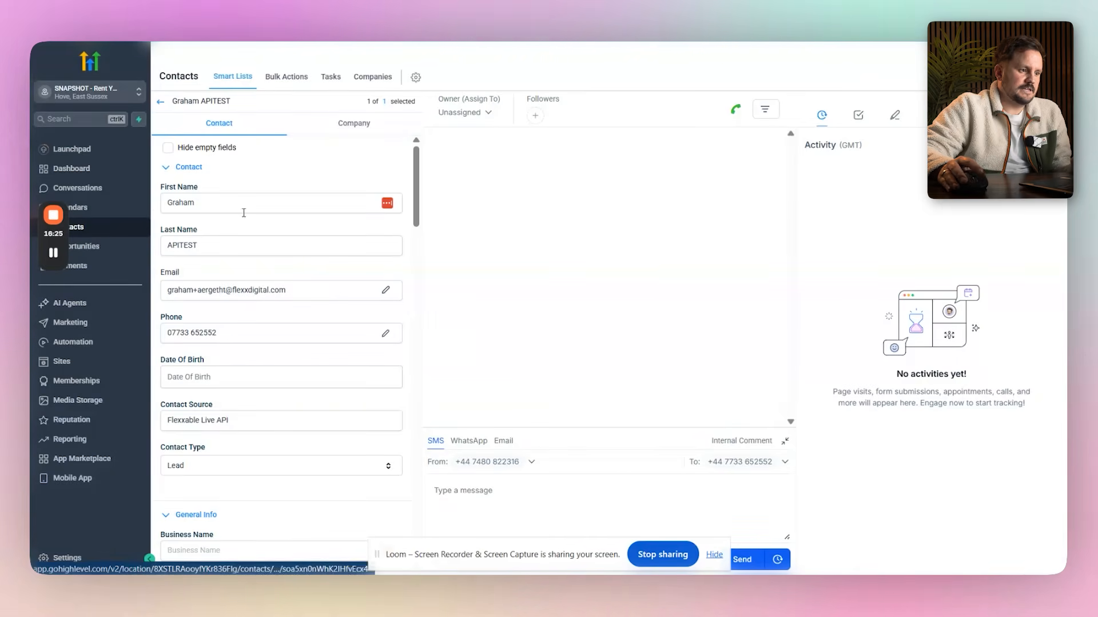
click(107, 213)
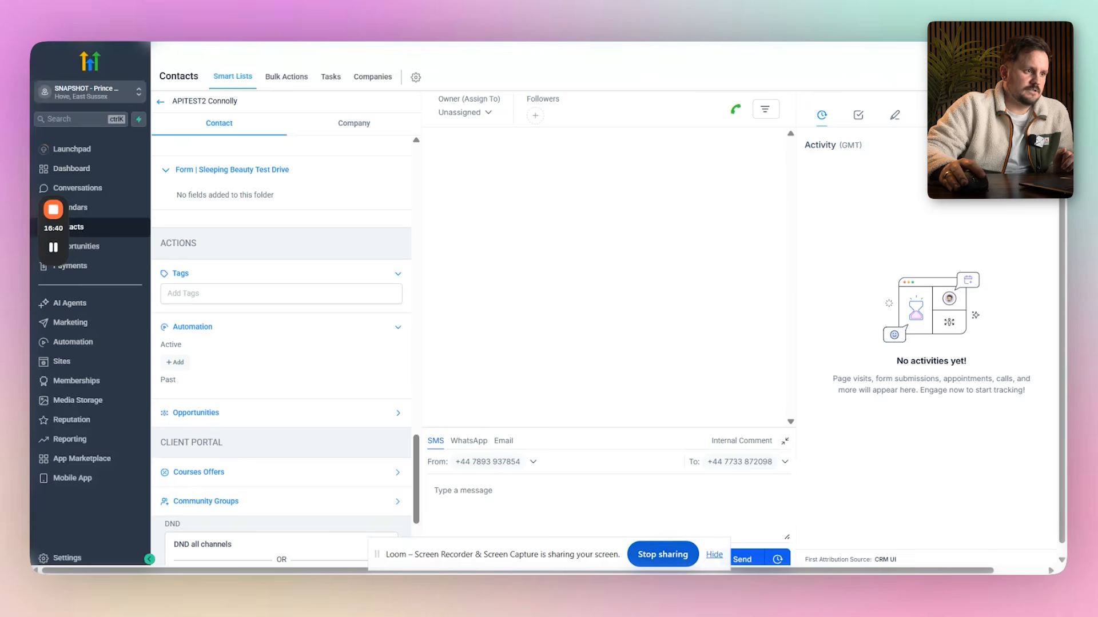
click(323, 42)
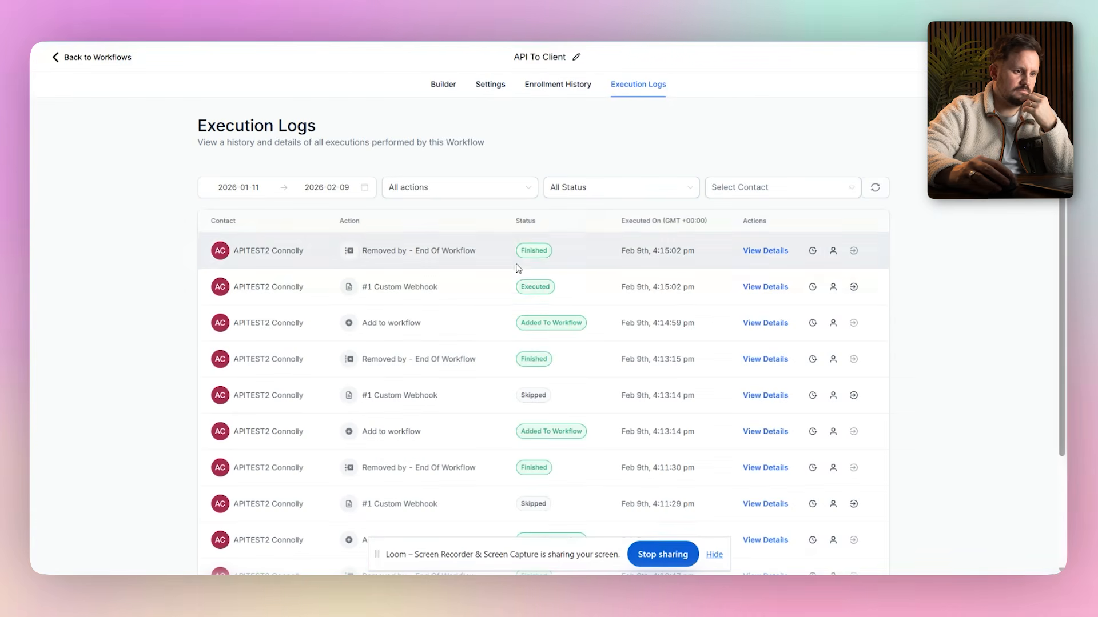
click(763, 287)
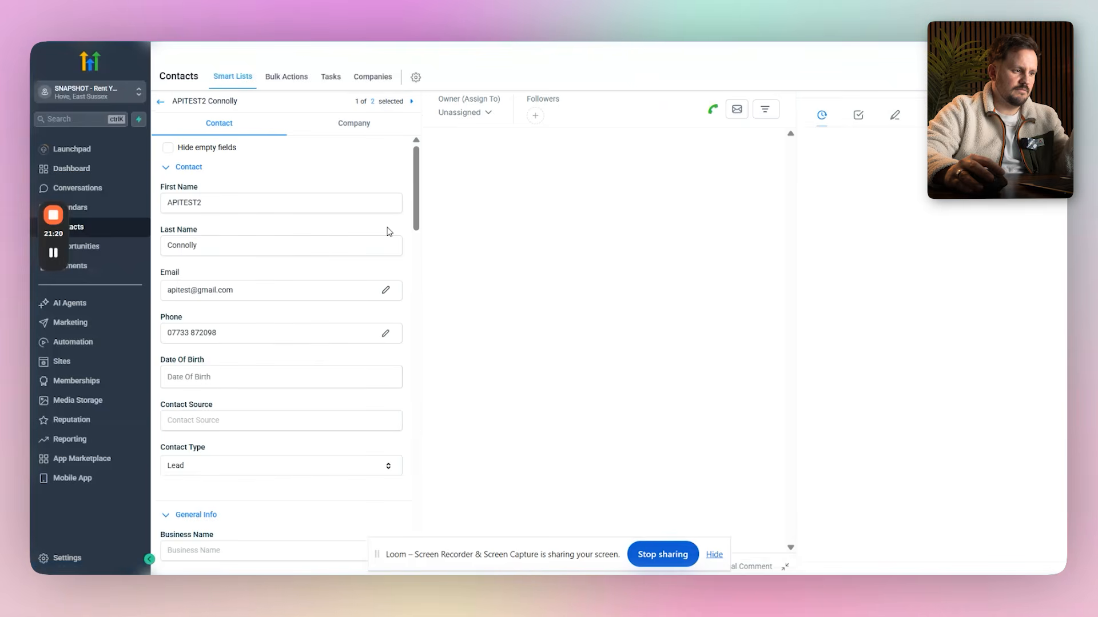
scroll(269, 289, down, 3)
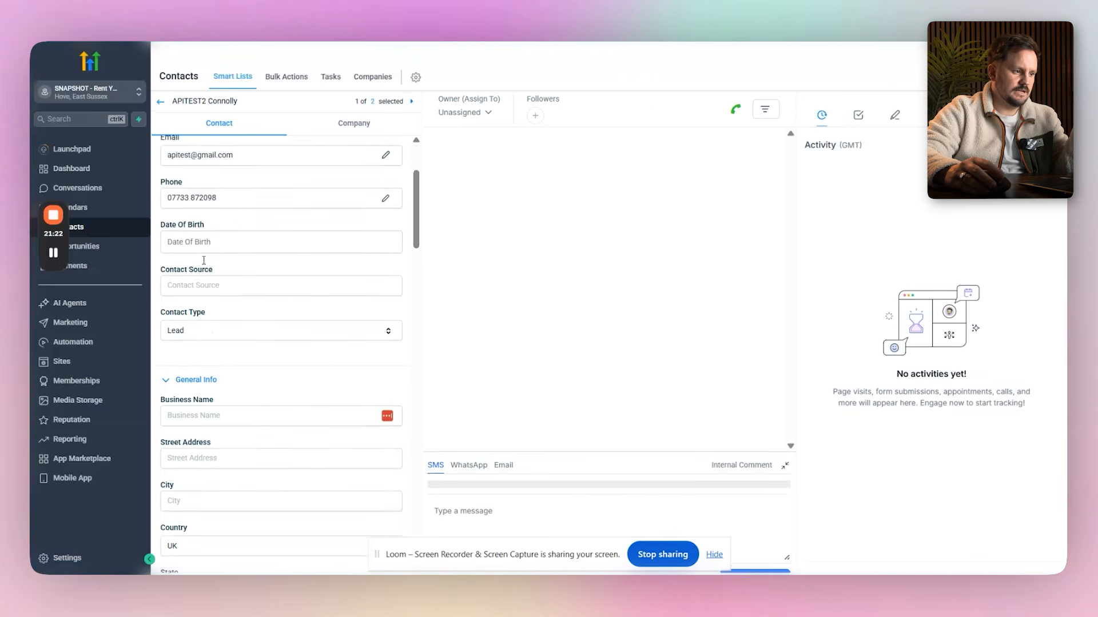
scroll(184, 259, down, 10)
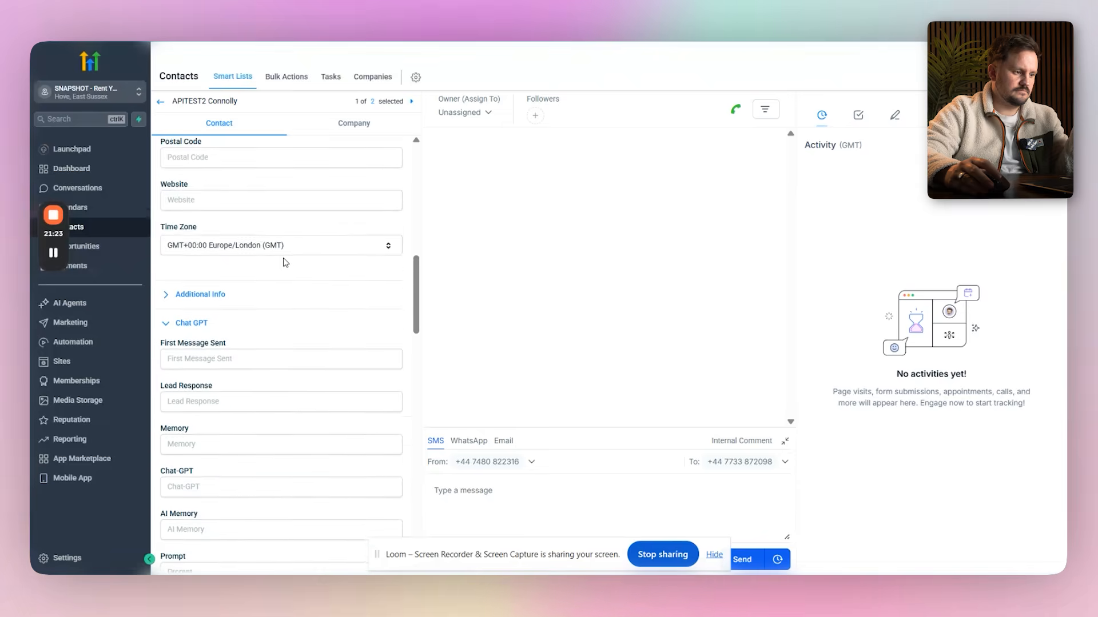